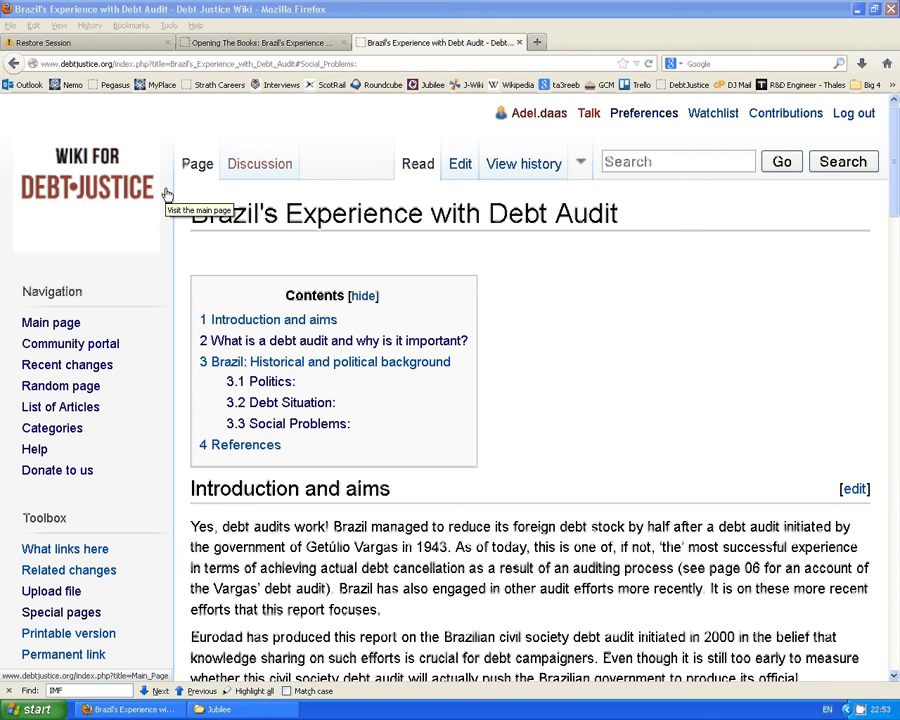
Compare the title of the Brazil's Experience with Debt Audit article with the title of the Opening The Books article.
drag(622, 218, 188, 214)
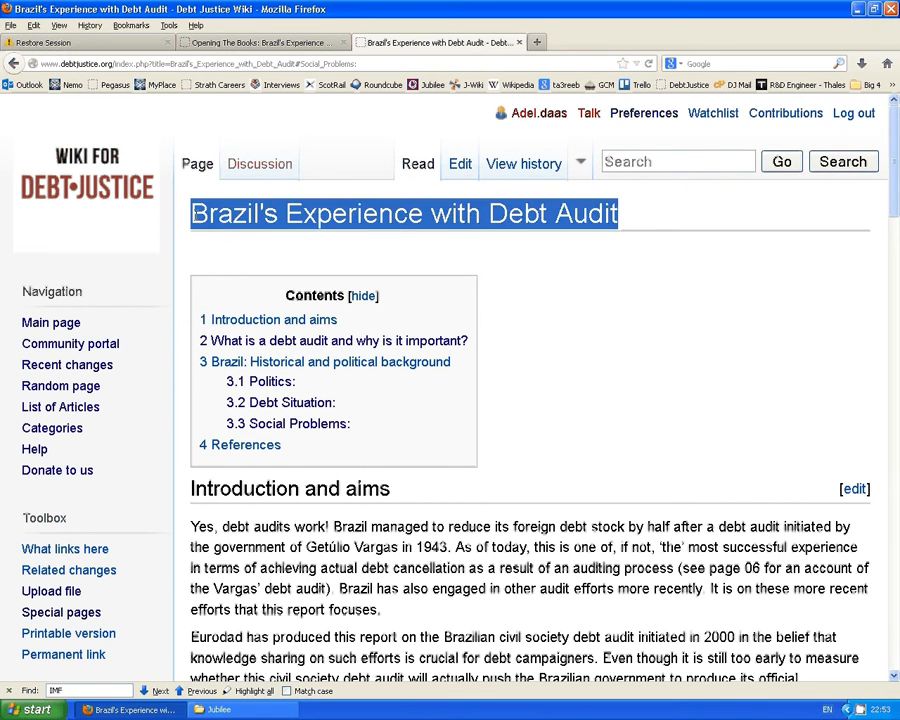
click(657, 227)
mouse_move(895, 201)
mouse_down()
mouse_move(897, 528)
mouse_move(897, 180)
mouse_up()
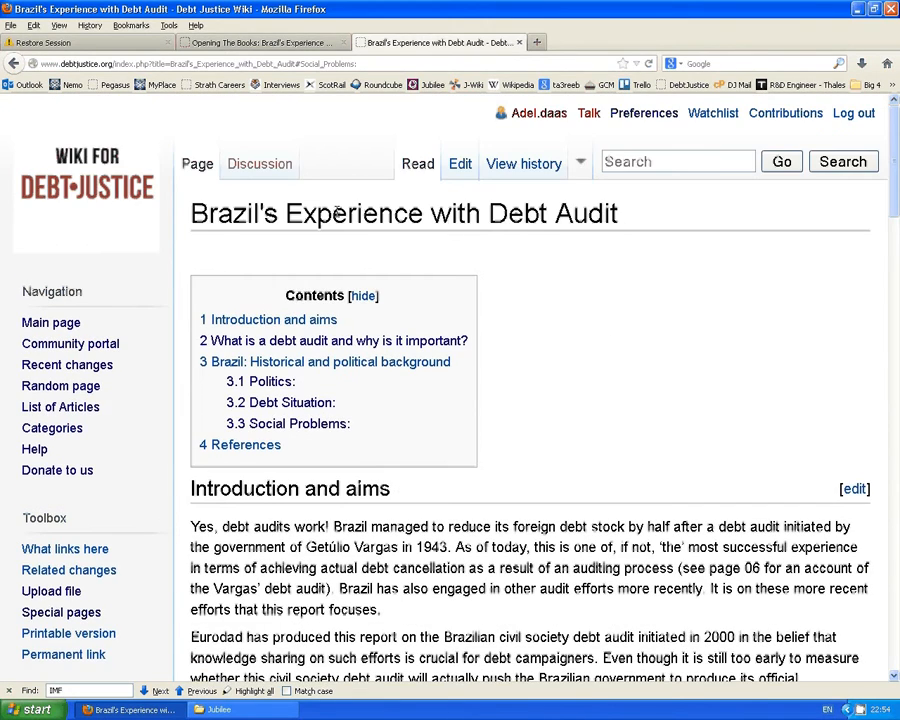
drag(191, 214, 489, 213)
click(639, 220)
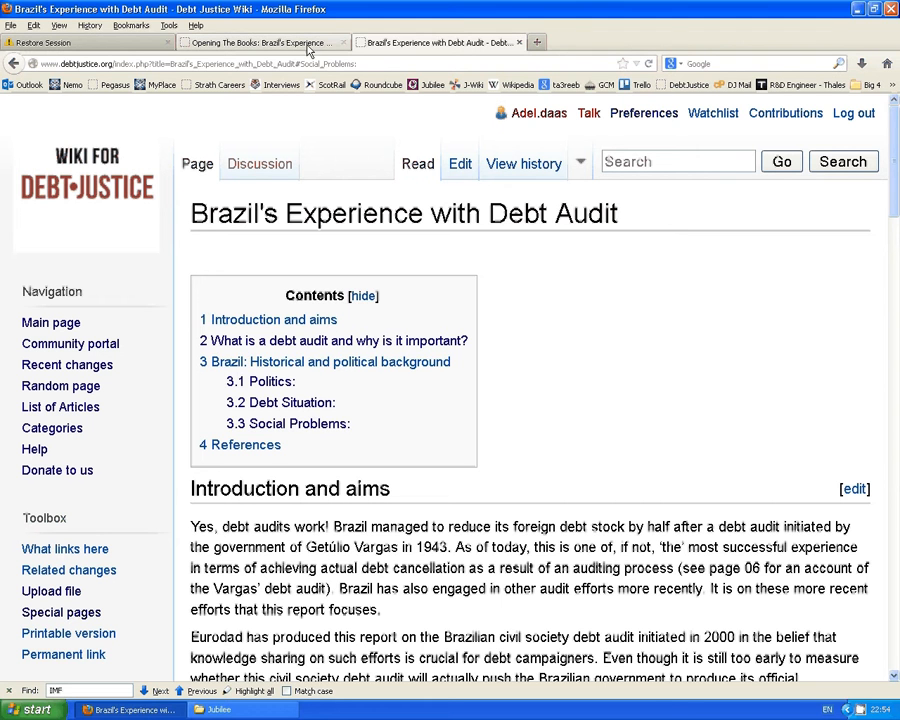
click(262, 42)
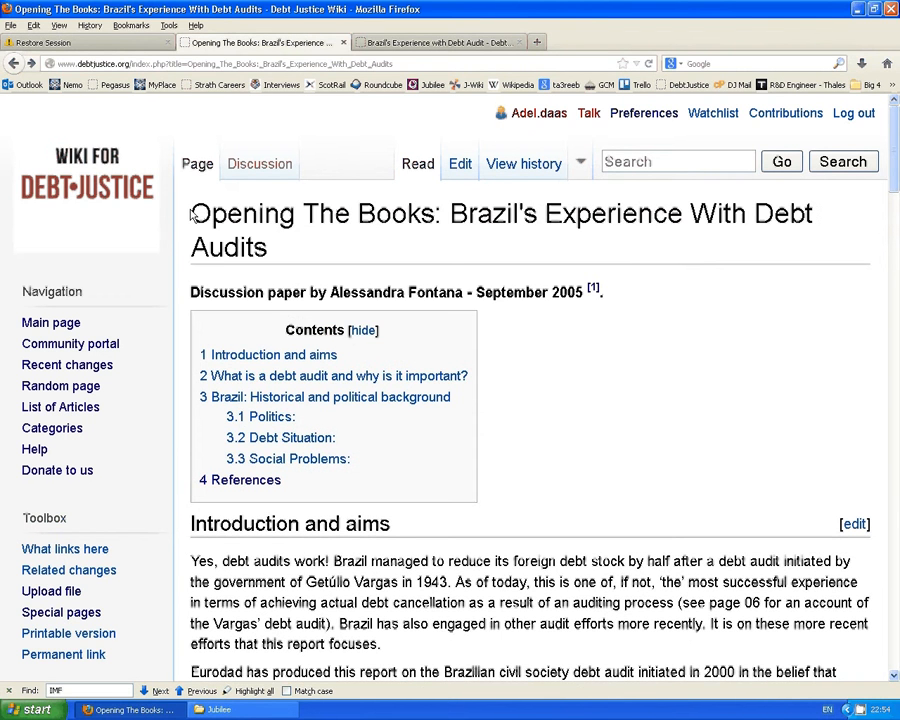
drag(192, 215, 412, 215)
click(707, 213)
drag(346, 237, 200, 213)
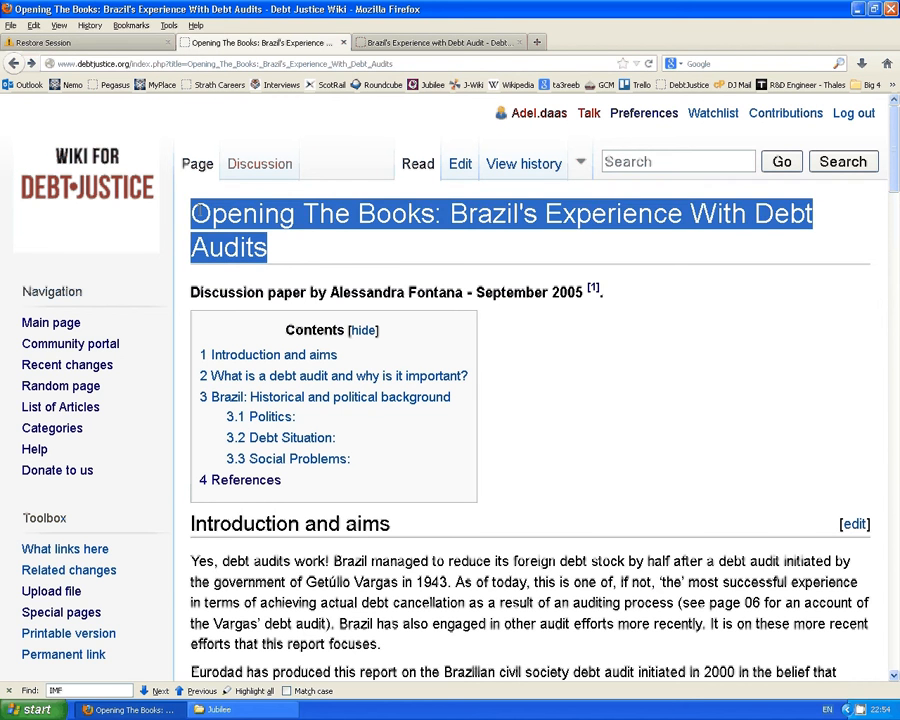
click(200, 213)
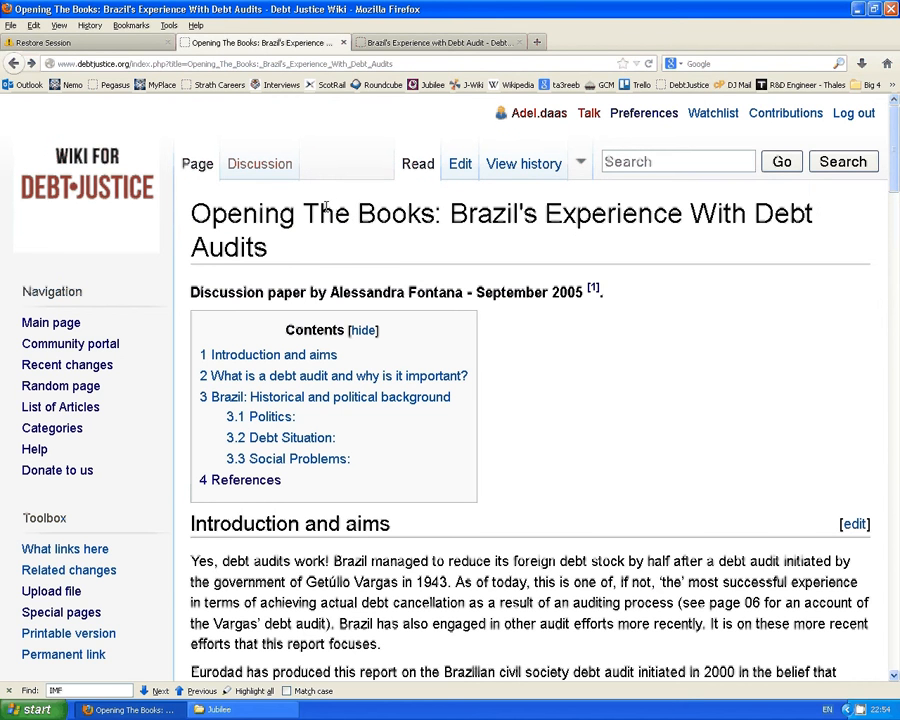
Look through the Opening The Books article from its introduction down to the references and categories, and return to its upper sections.
drag(895, 150, 895, 163)
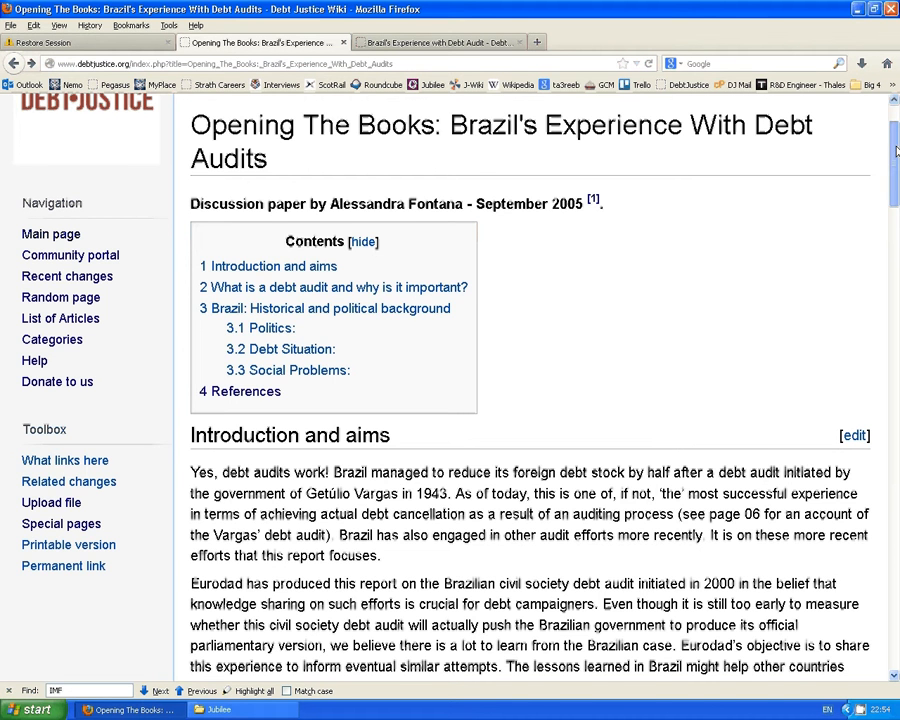
drag(896, 150, 895, 580)
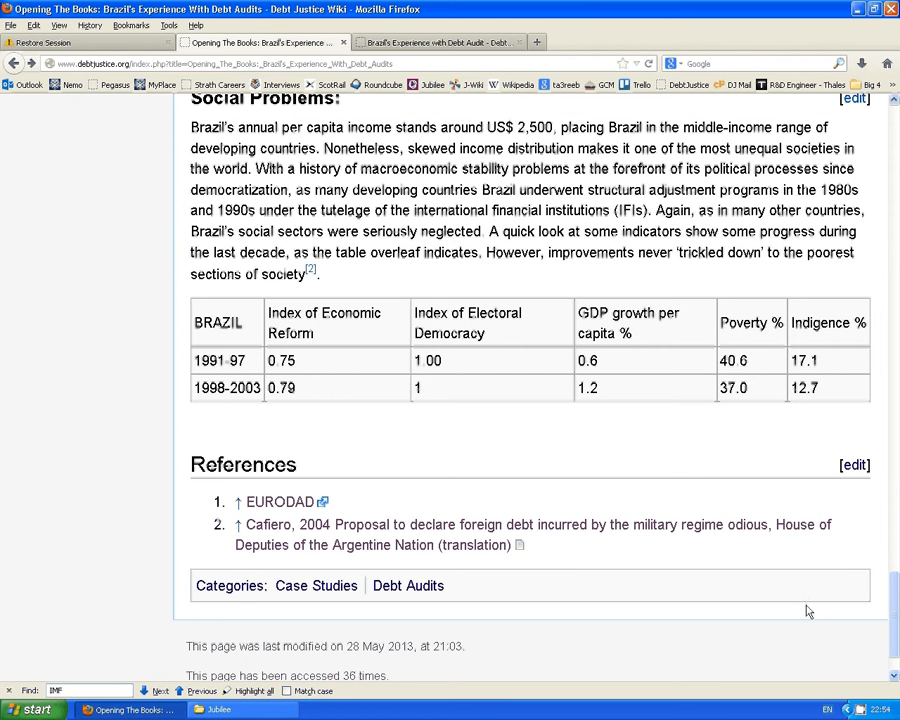
drag(897, 603, 897, 142)
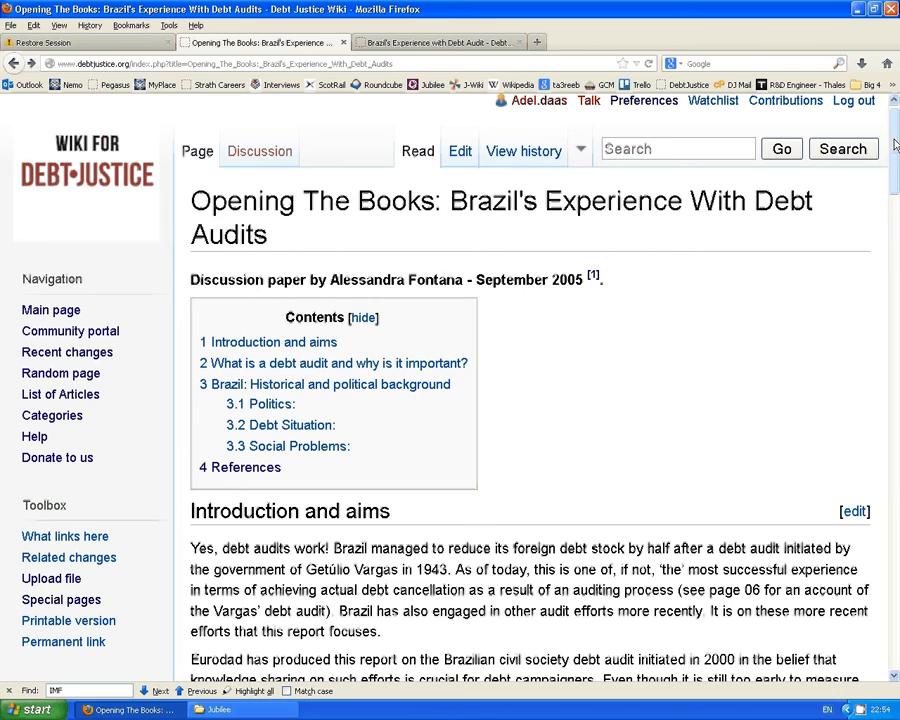
drag(897, 145, 897, 222)
Compare the Debt Situation sections of both Brazil articles, checking where the external debt evolution chart belongs.
key(ctrl+Tab)
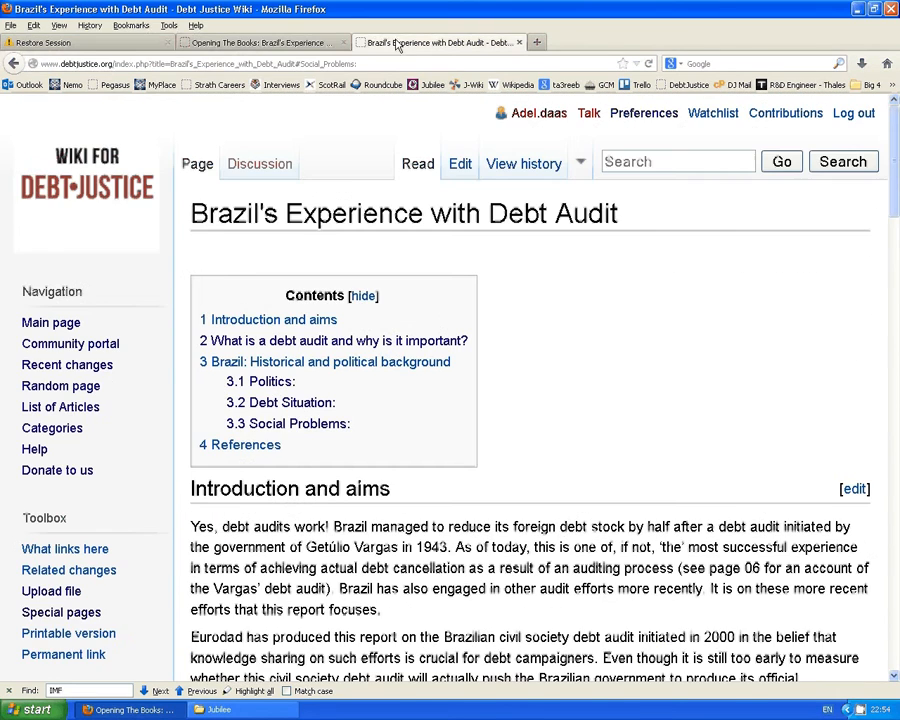
drag(898, 272, 897, 562)
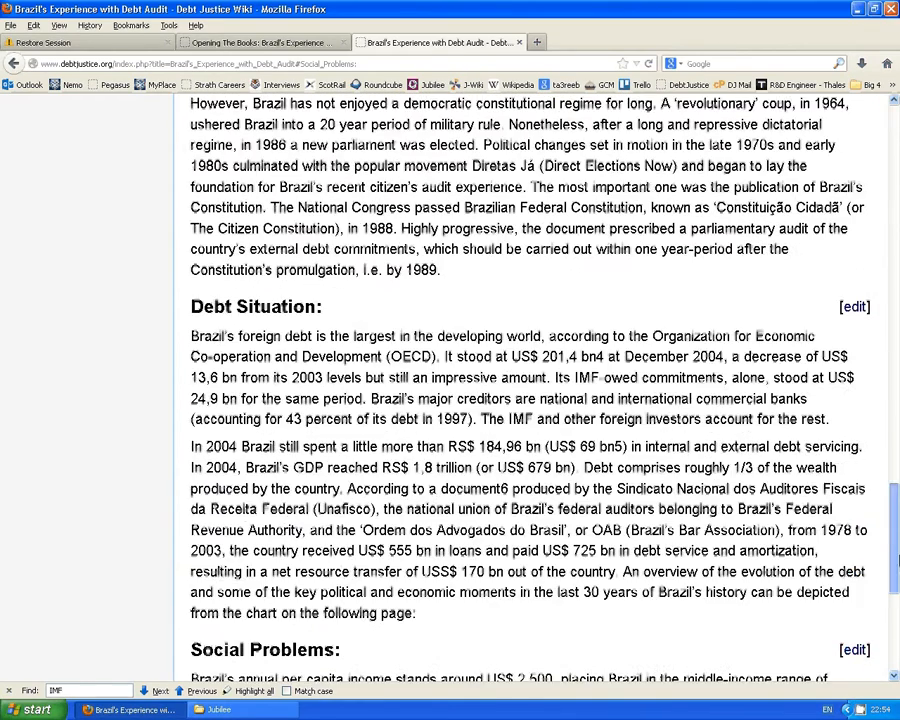
click(240, 42)
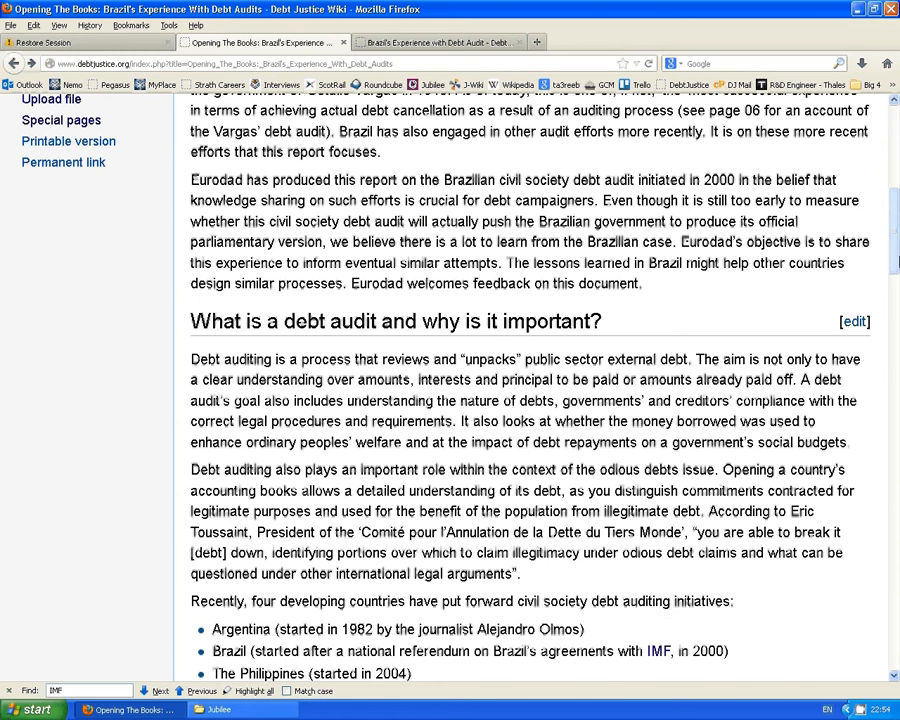
drag(897, 262, 894, 533)
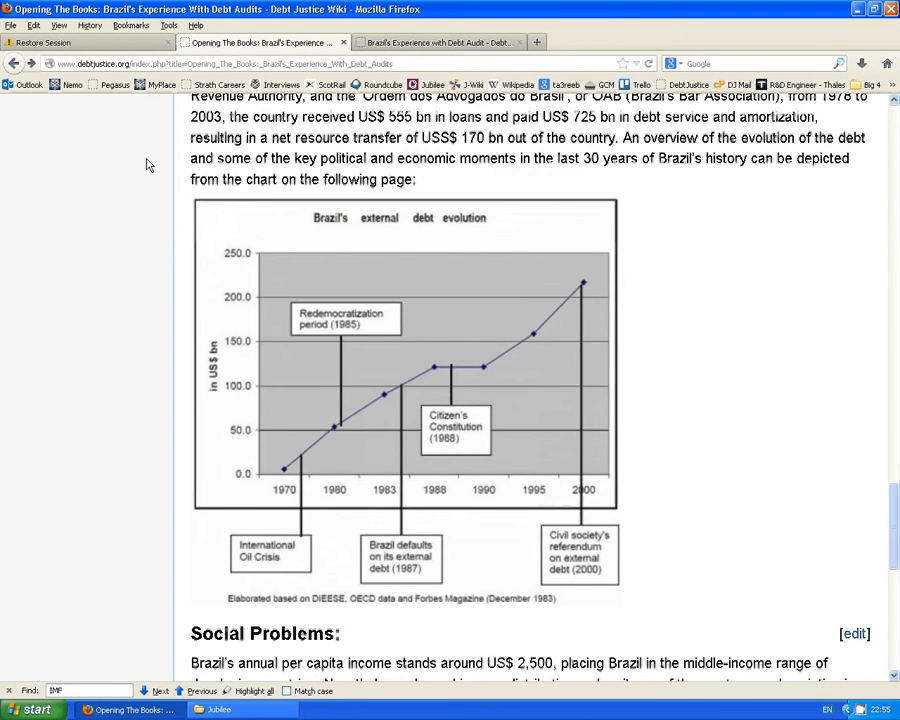
click(437, 43)
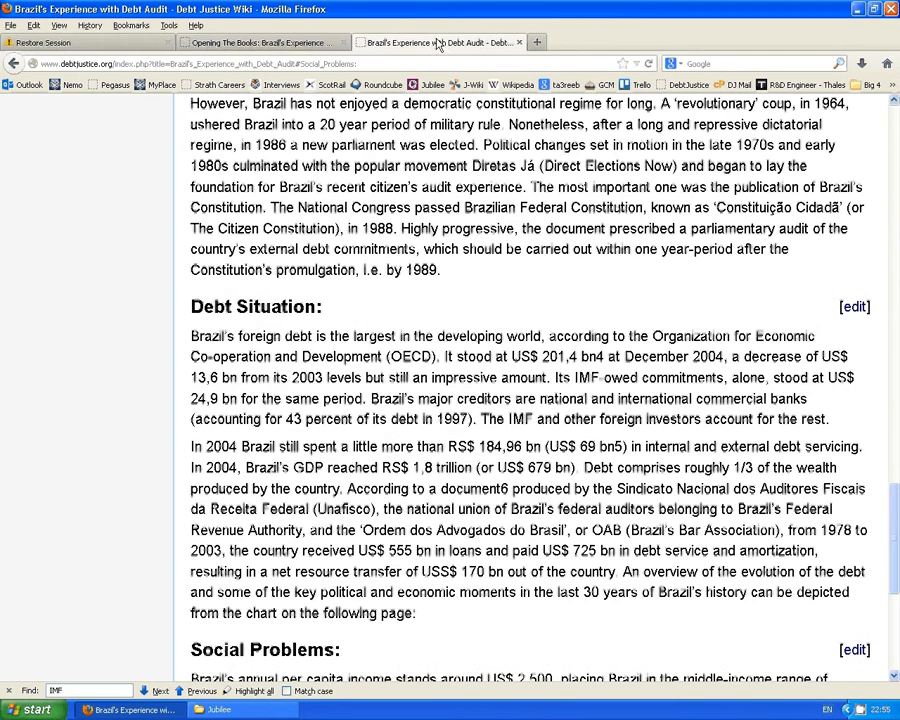
click(281, 48)
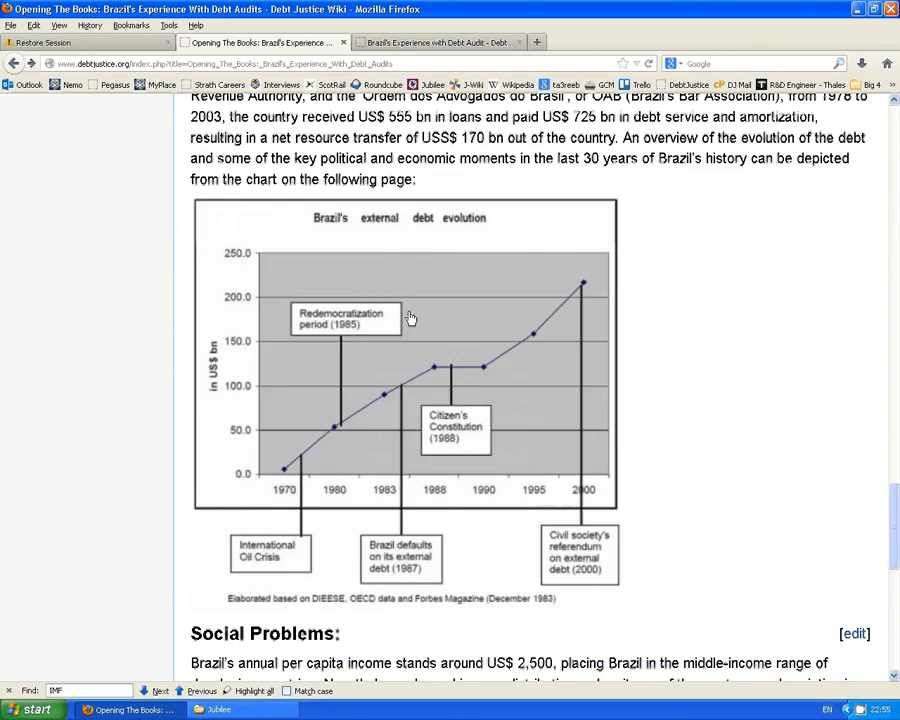
scroll(410, 318, up, 10)
scroll(240, 490, down, 2)
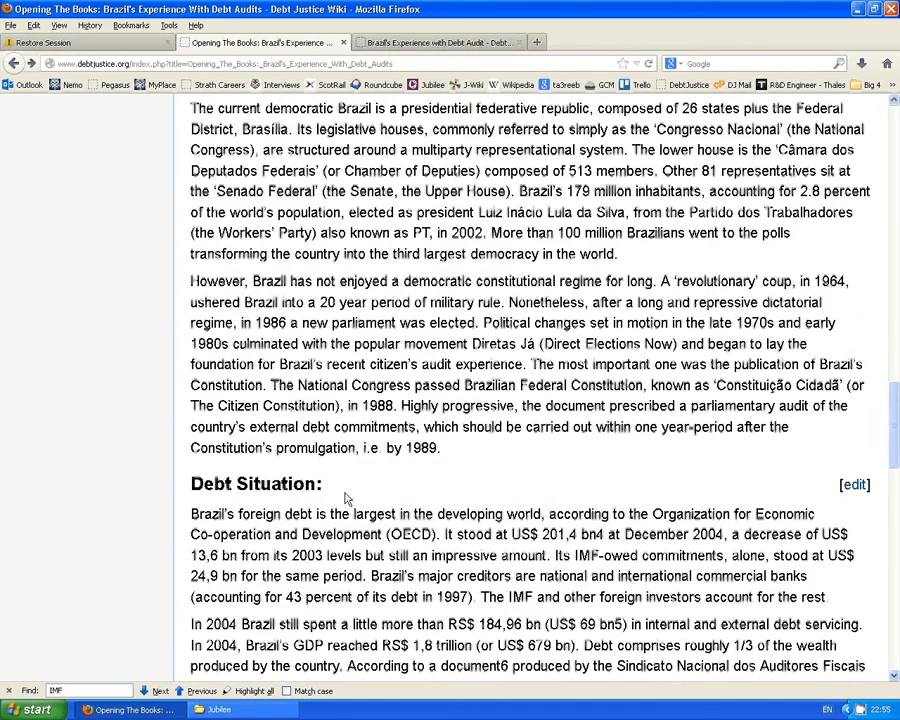
scroll(893, 458, down, 3)
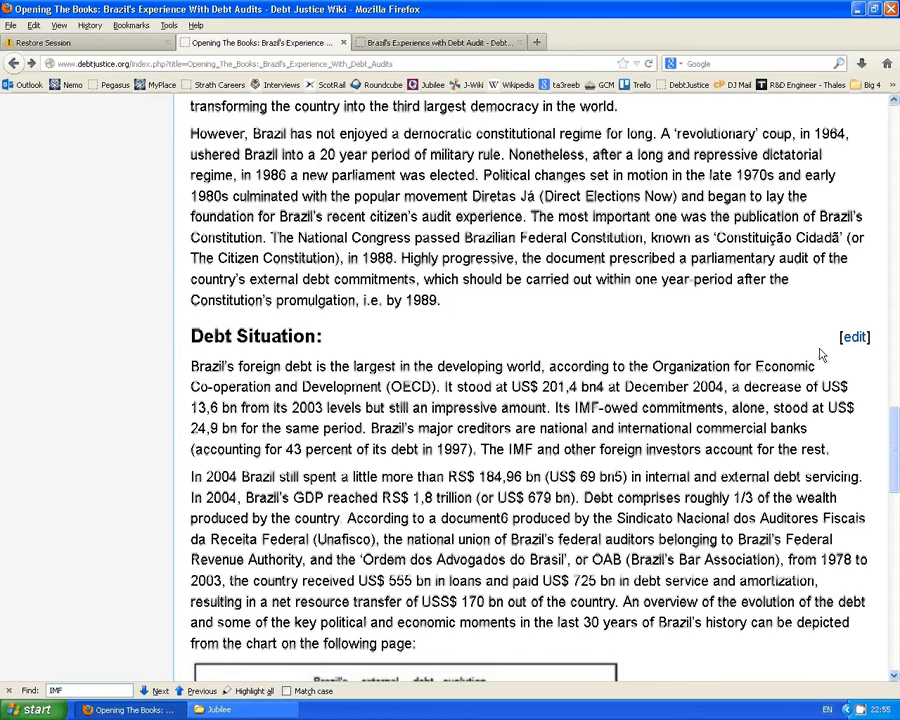
click(474, 50)
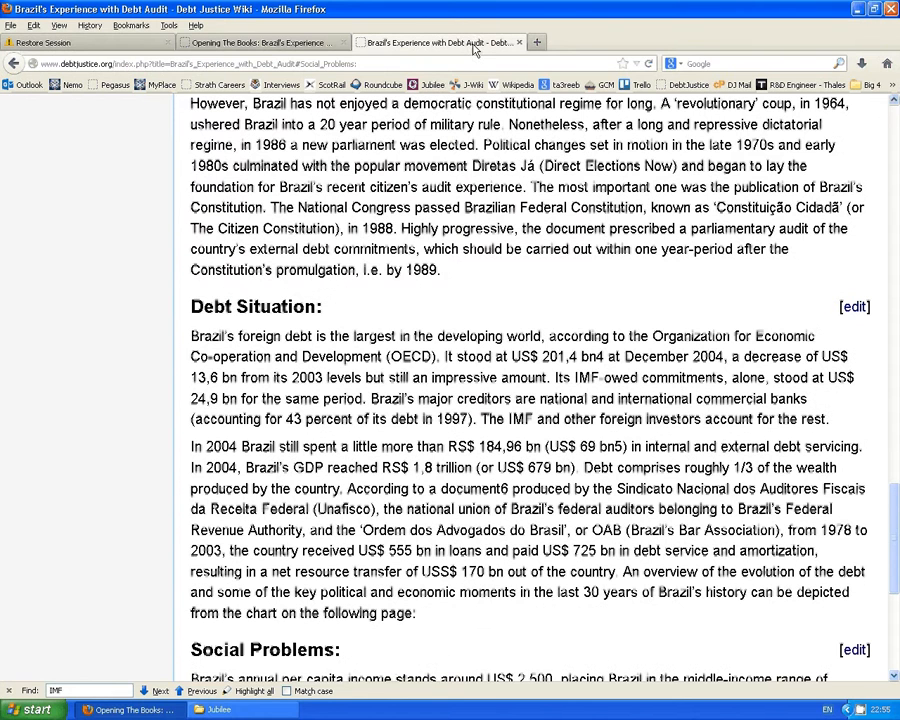
Look at the source text of the Debt Situation section without changing it, and open the wiki's file upload page.
click(855, 308)
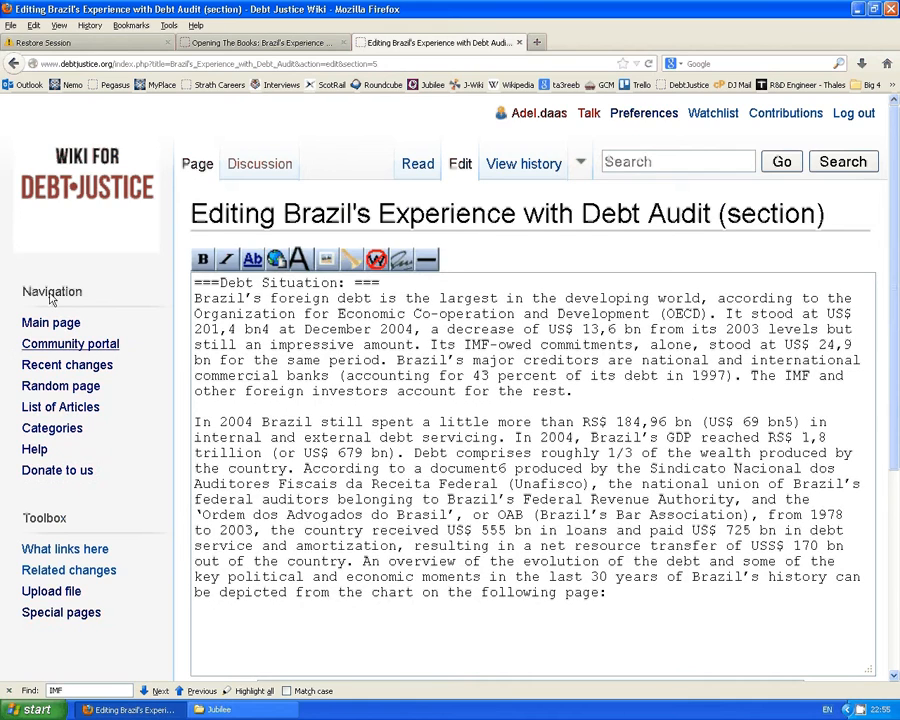
click(13, 64)
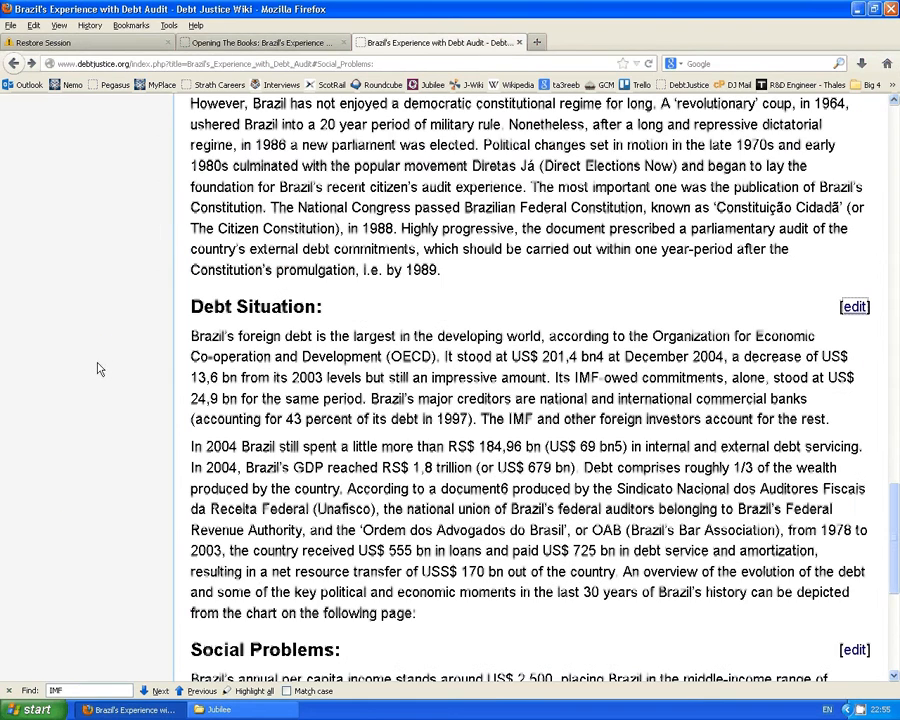
drag(897, 541, 888, 206)
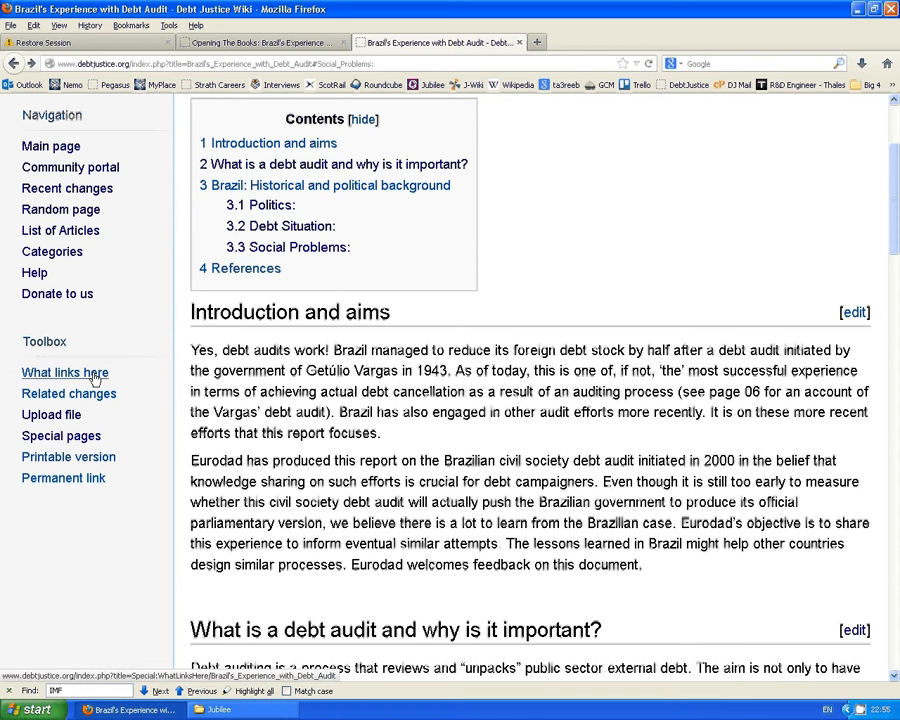
click(63, 416)
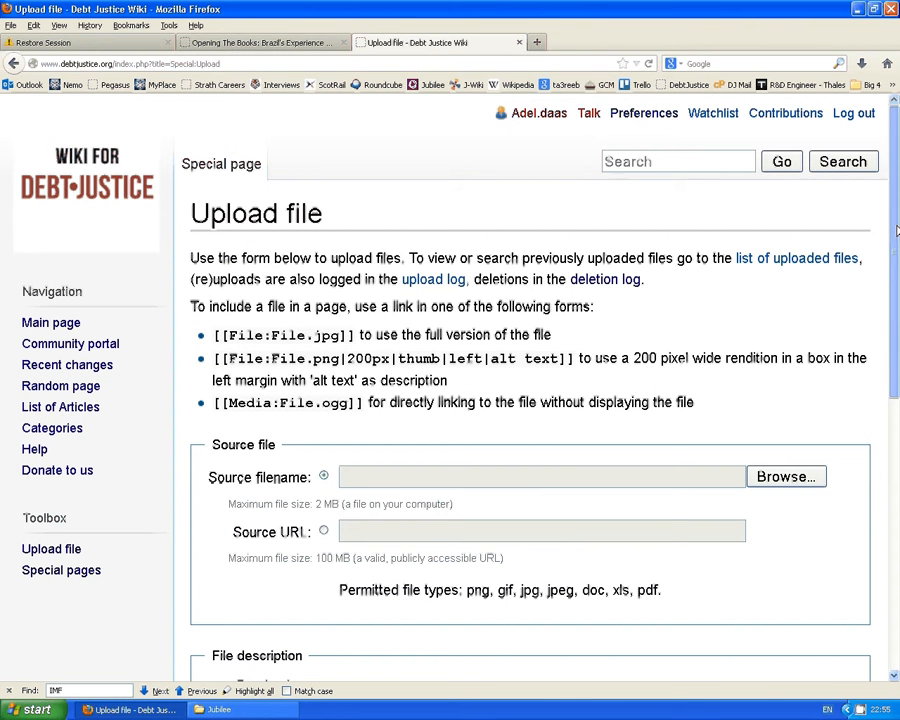
Choose the image Brazil graph 1 from the Brazil folder as the source file, and check its preview and destination filename.
scroll(824, 317, down, 2)
click(772, 372)
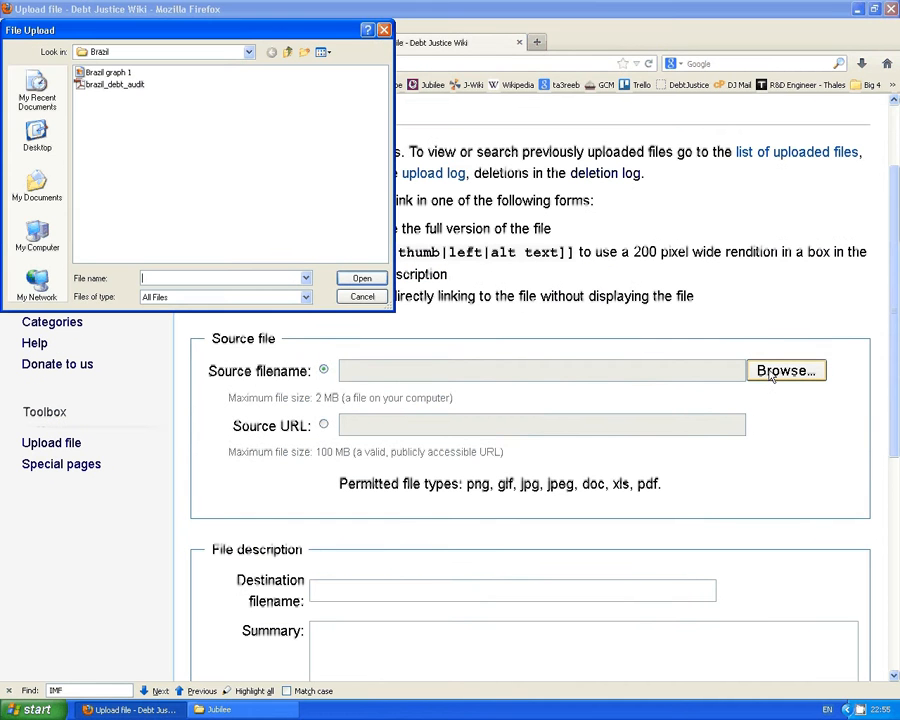
click(80, 72)
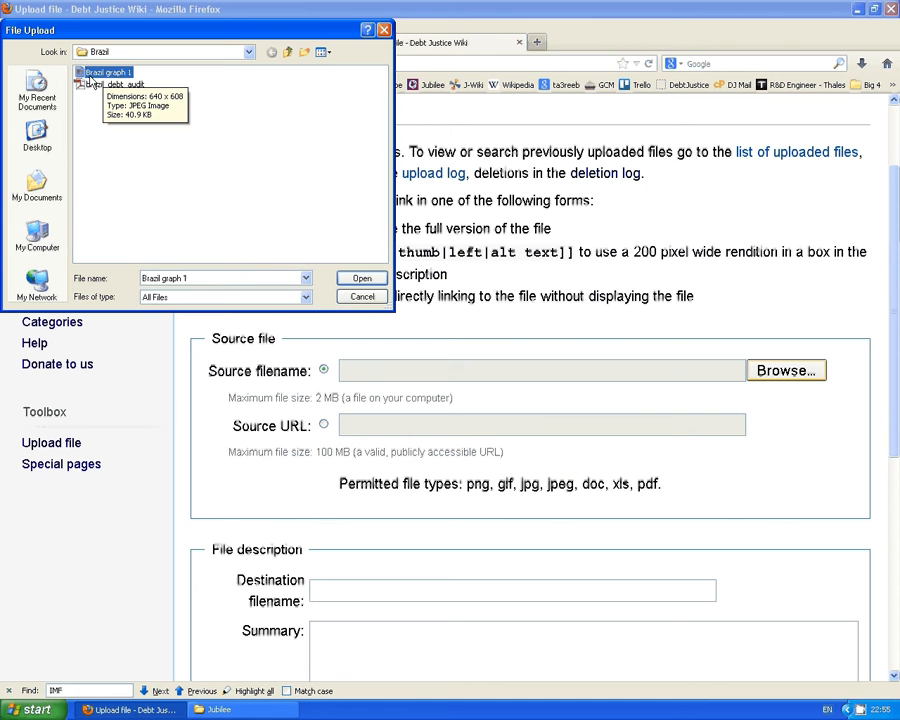
click(360, 280)
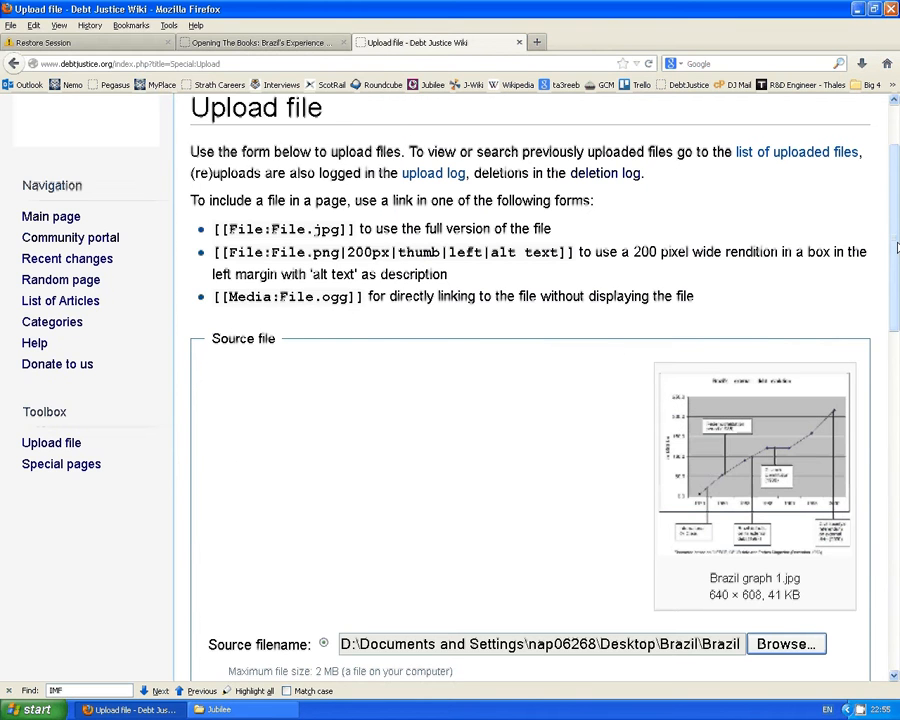
scroll(897, 243, down, 3)
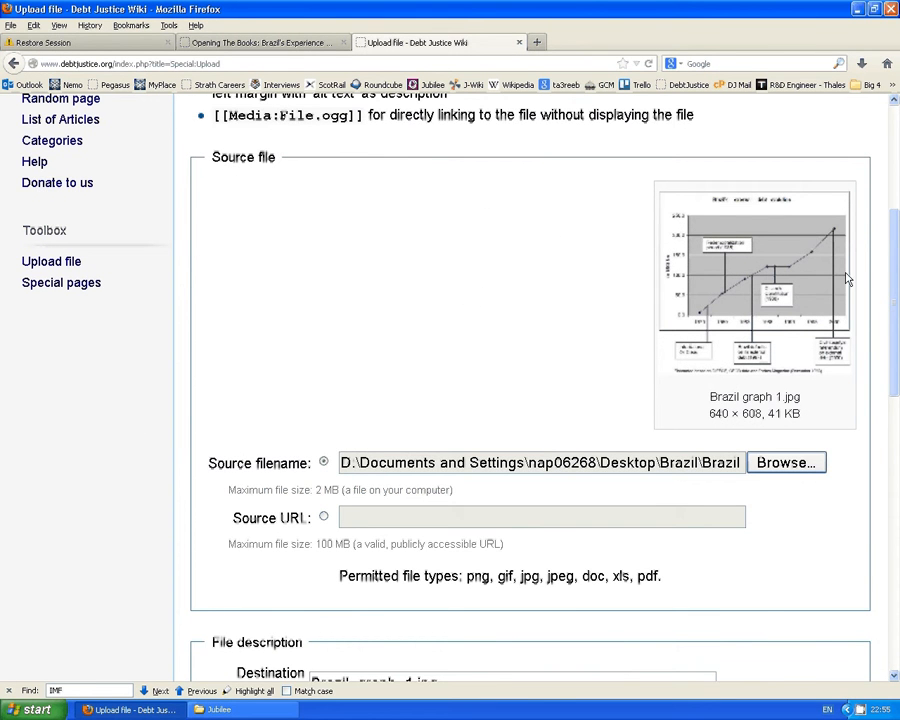
scroll(897, 296, down, 2)
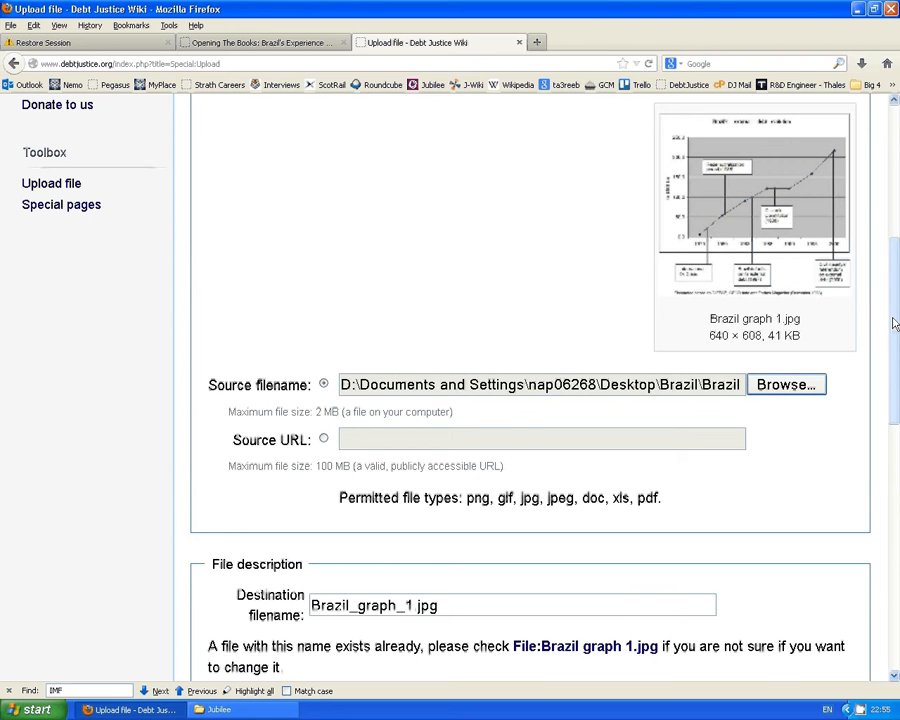
scroll(895, 323, down, 1)
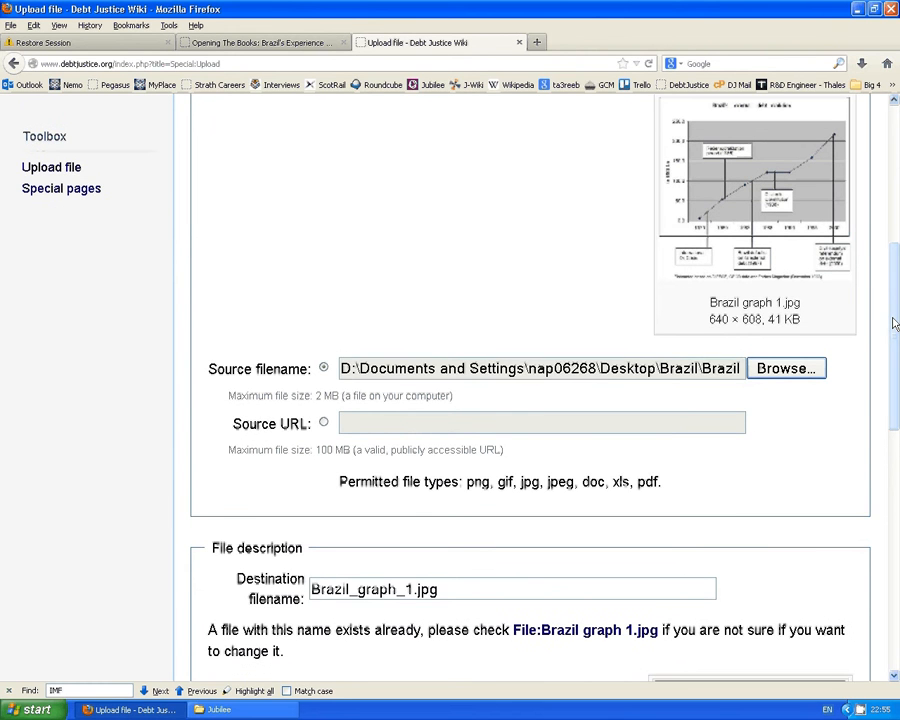
scroll(895, 316, up, 1)
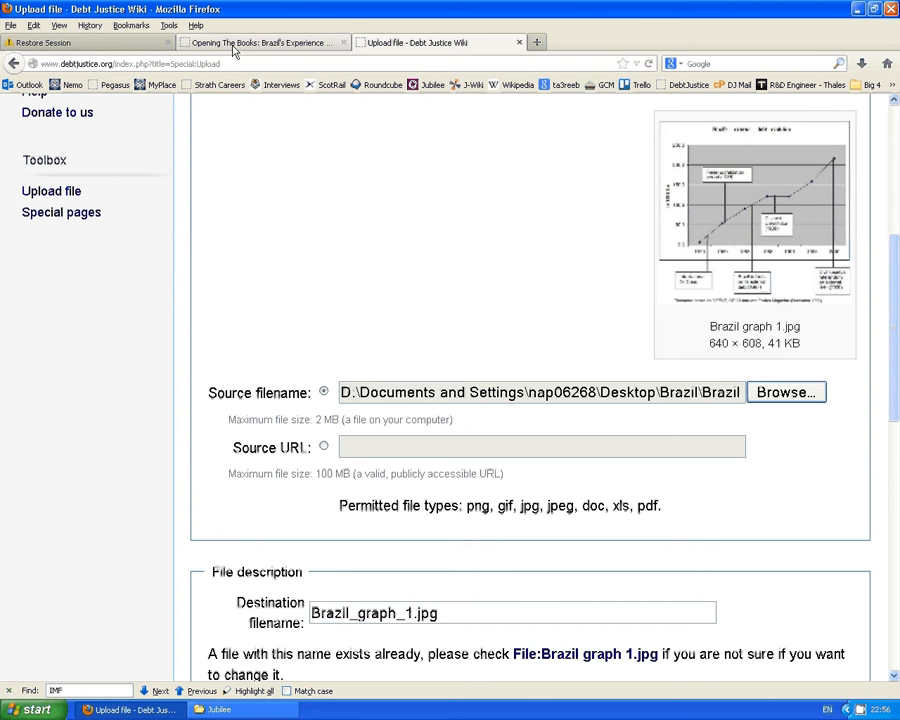
Open the wiki's help contents in a new browser tab and go to the Adding a Figure section.
scroll(200, 280, up, 5)
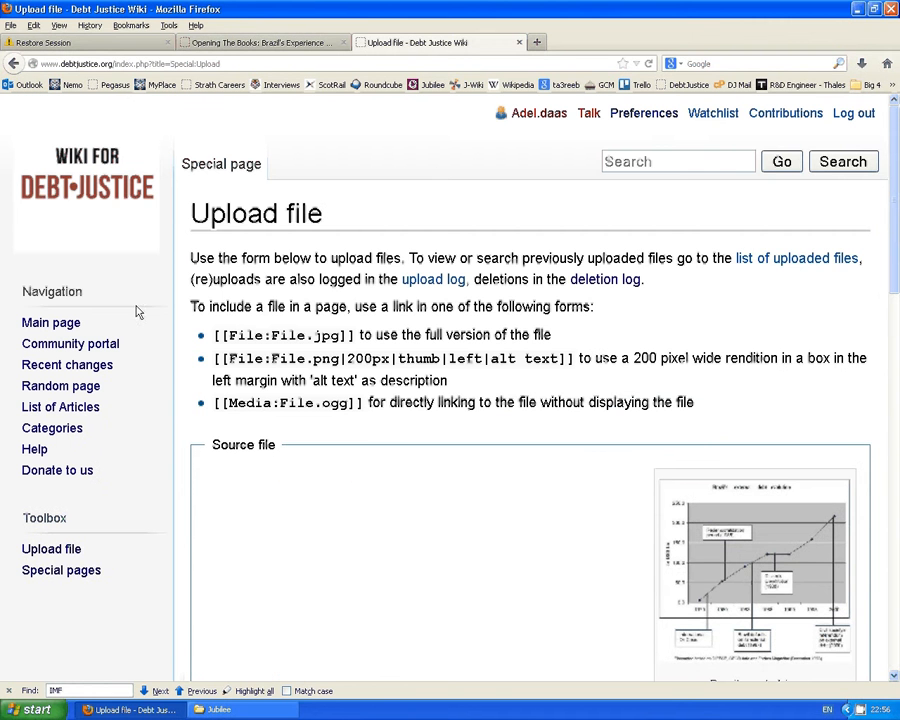
middle_click(38, 452)
click(603, 44)
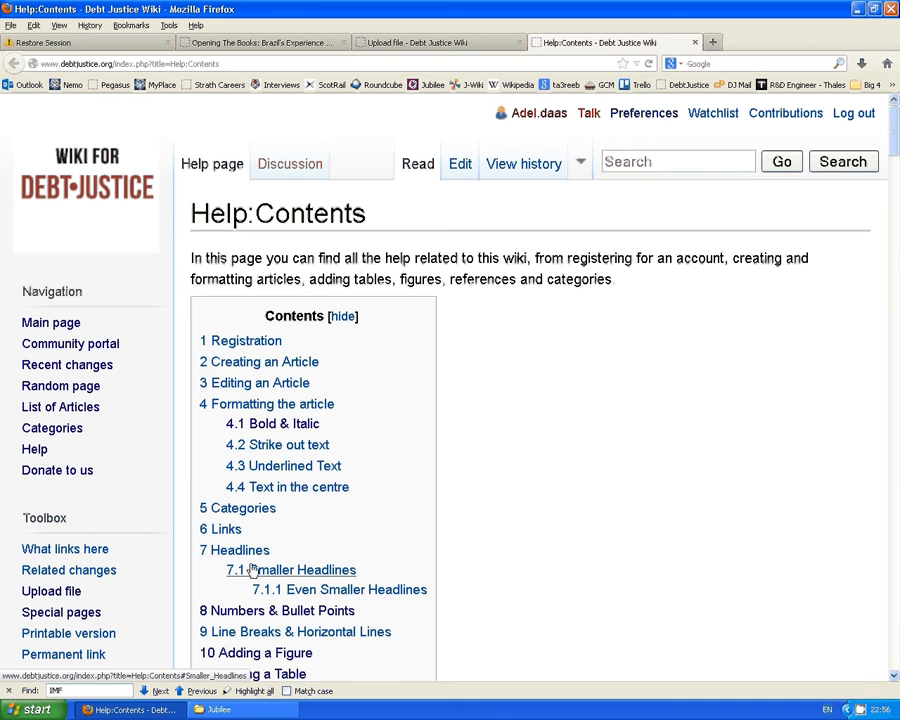
scroll(255, 594, down, 2)
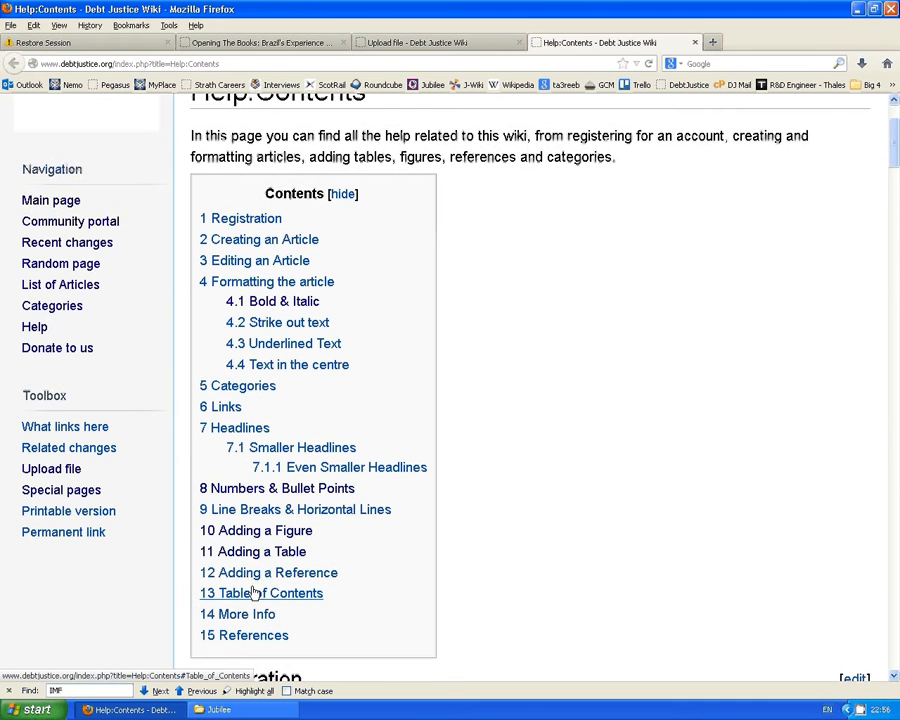
click(229, 530)
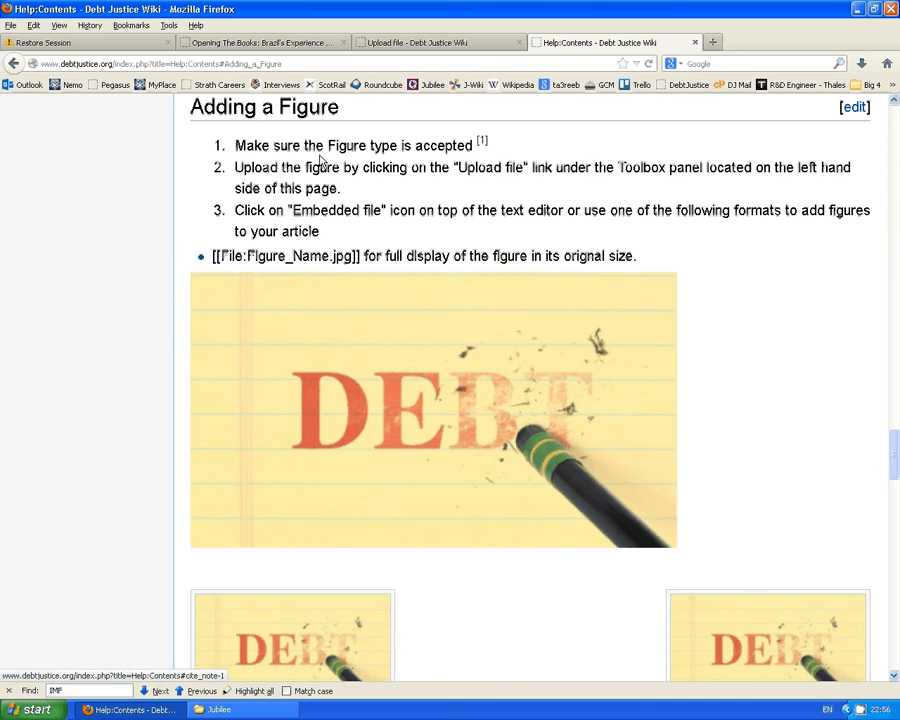
Read the instruction about figure types and follow its footnote to the help page's references.
drag(253, 146, 350, 146)
click(354, 146)
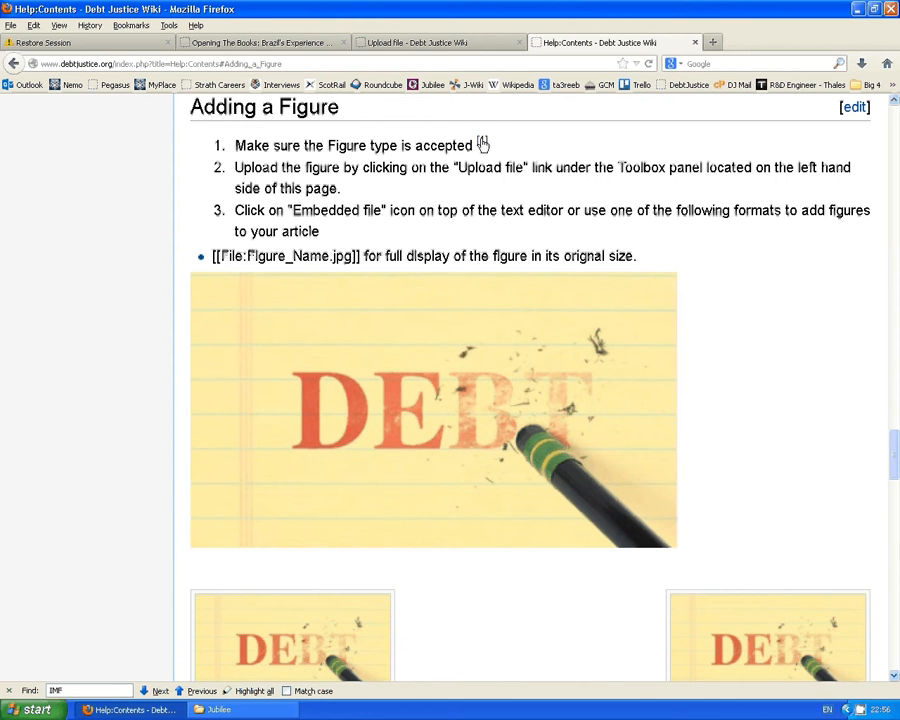
click(482, 145)
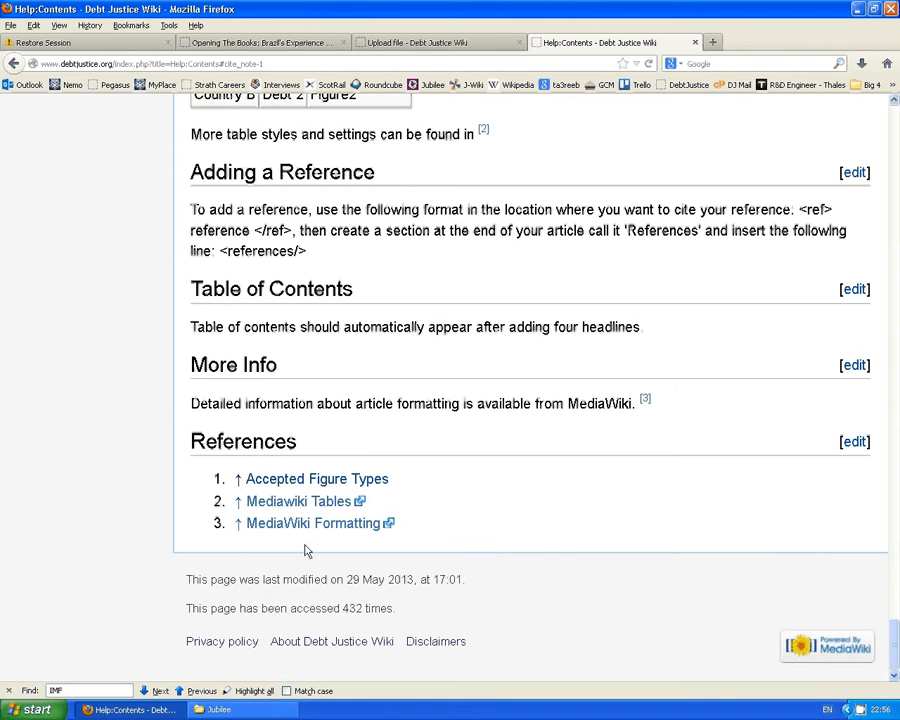
Check which image formats are allowed on the Accepted Figure Types page and return to the Adding a Figure help section.
click(285, 482)
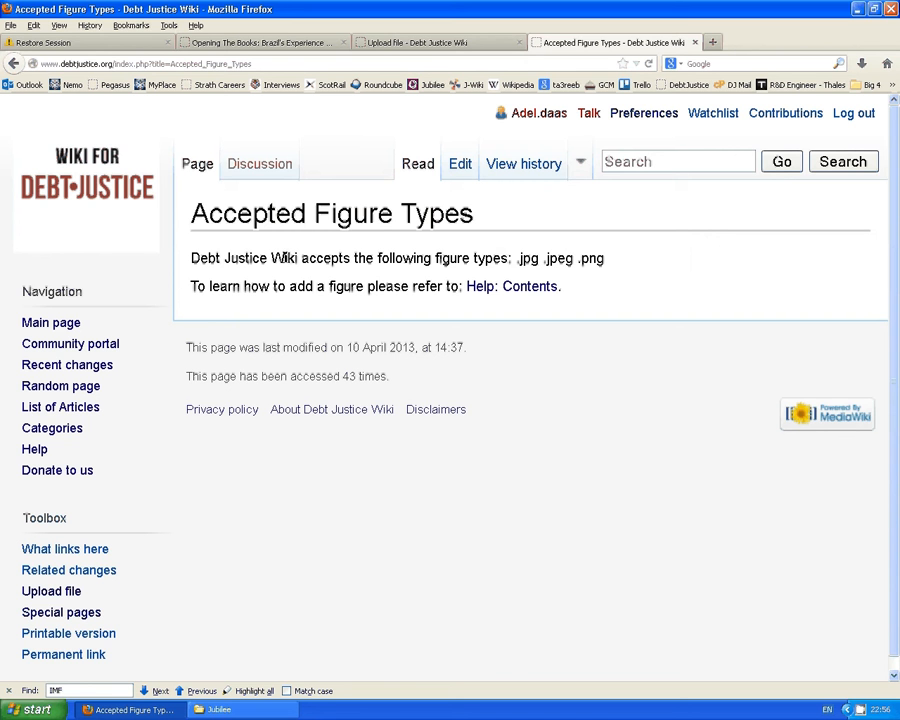
click(13, 66)
click(15, 68)
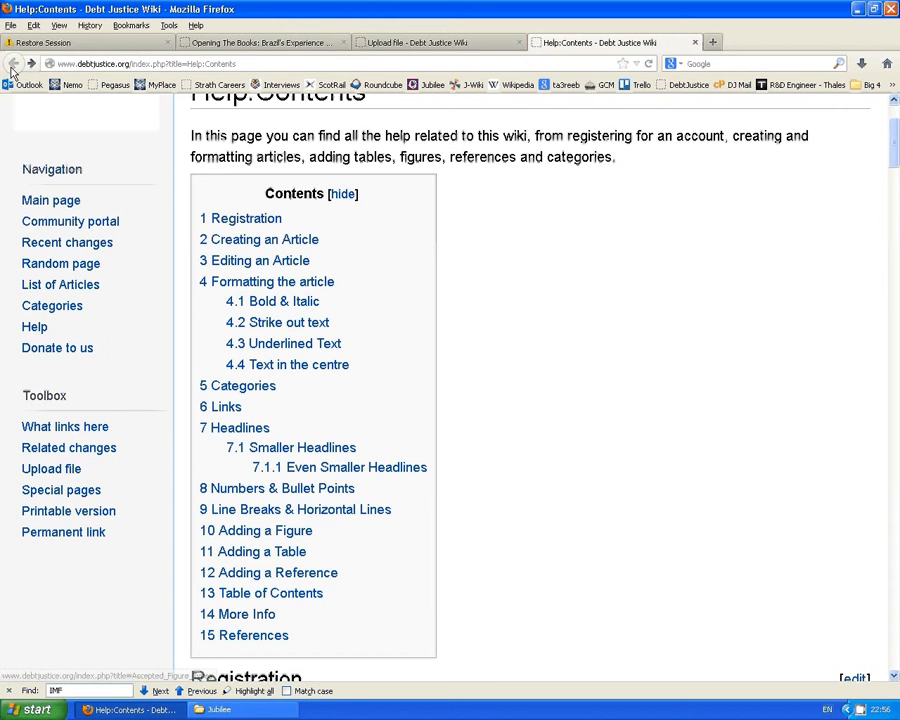
click(31, 64)
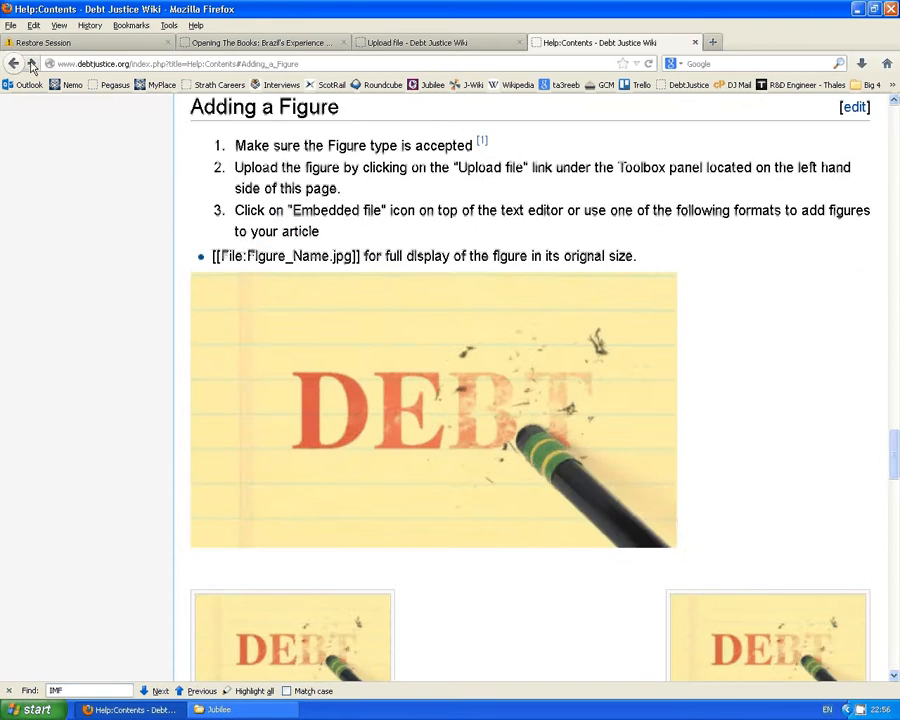
Return to the upload form and review the image preview, source file, destination filename and upload options.
click(420, 42)
scroll(755, 412, down, 6)
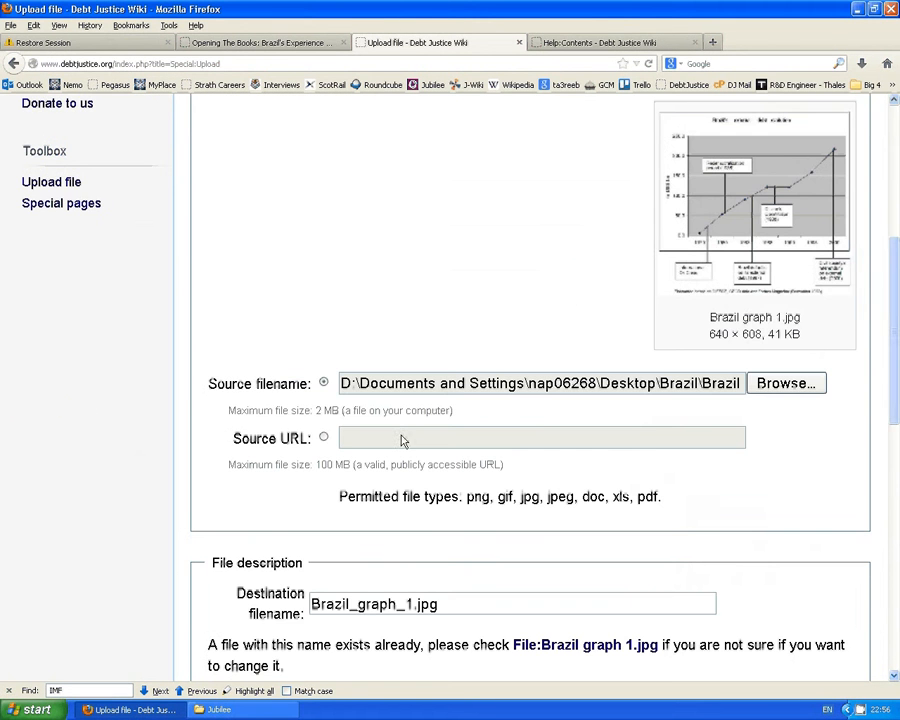
scroll(897, 416, down, 4)
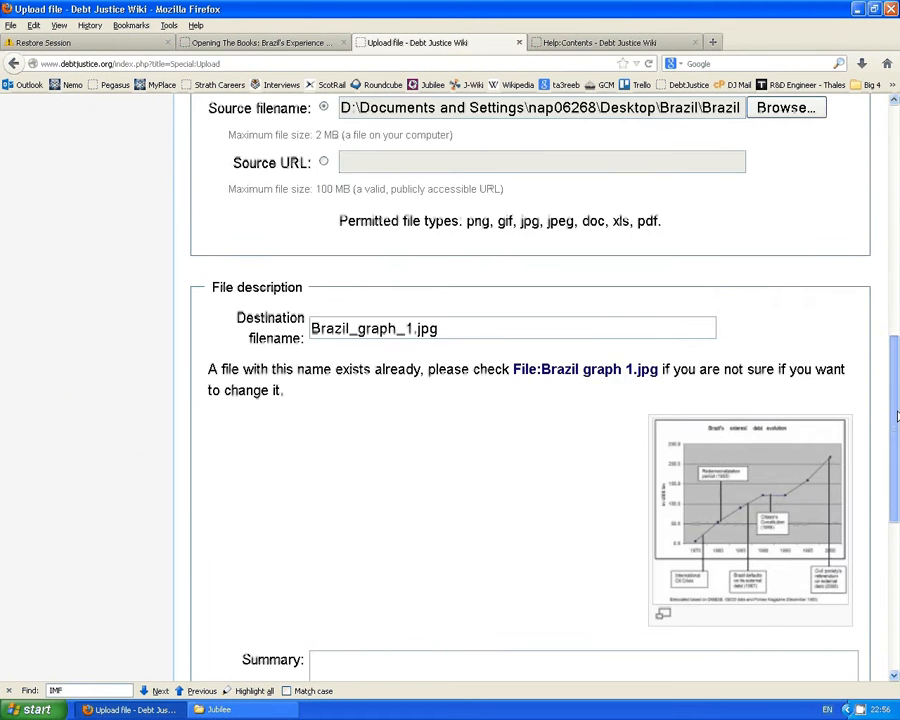
scroll(668, 236, up, 4)
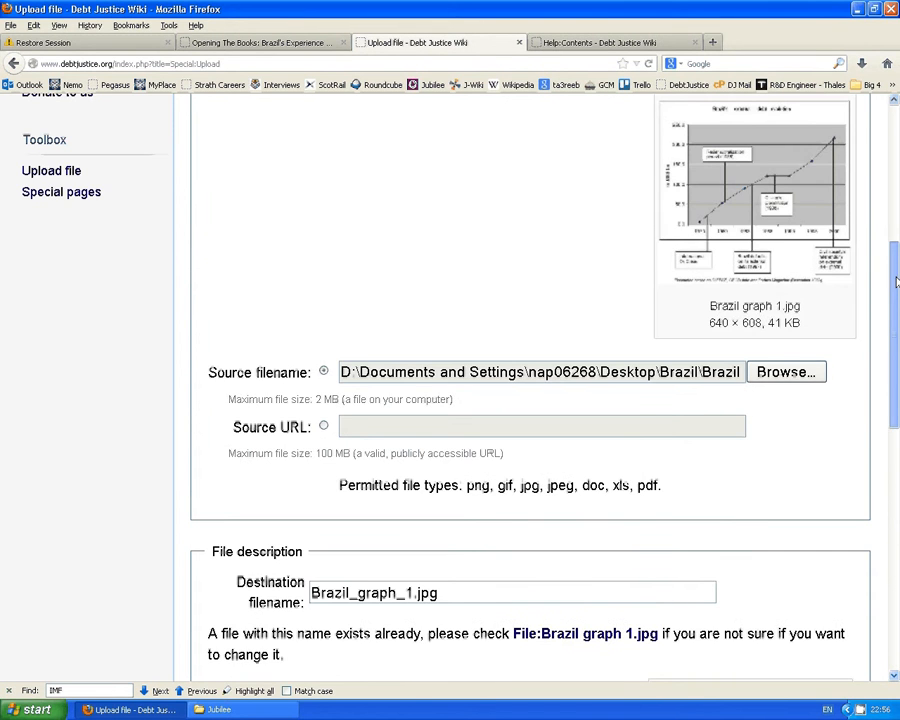
scroll(588, 488, down, 10)
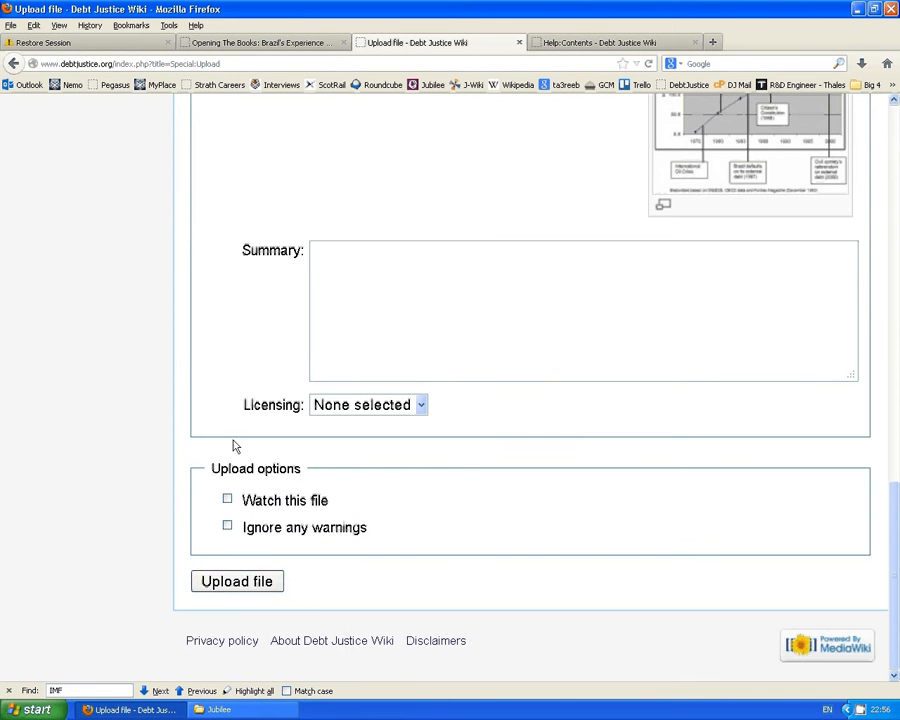
Try to upload the chart under the destination filename Brazil_graph_2.jpg and read the upload warning.
click(238, 583)
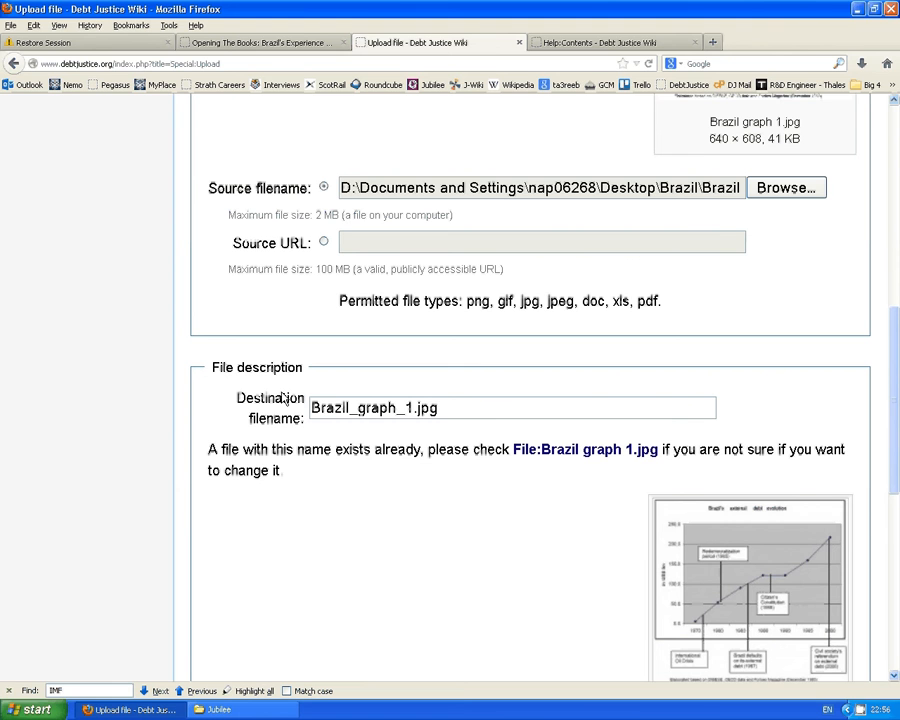
drag(404, 407, 412, 407)
text(2)
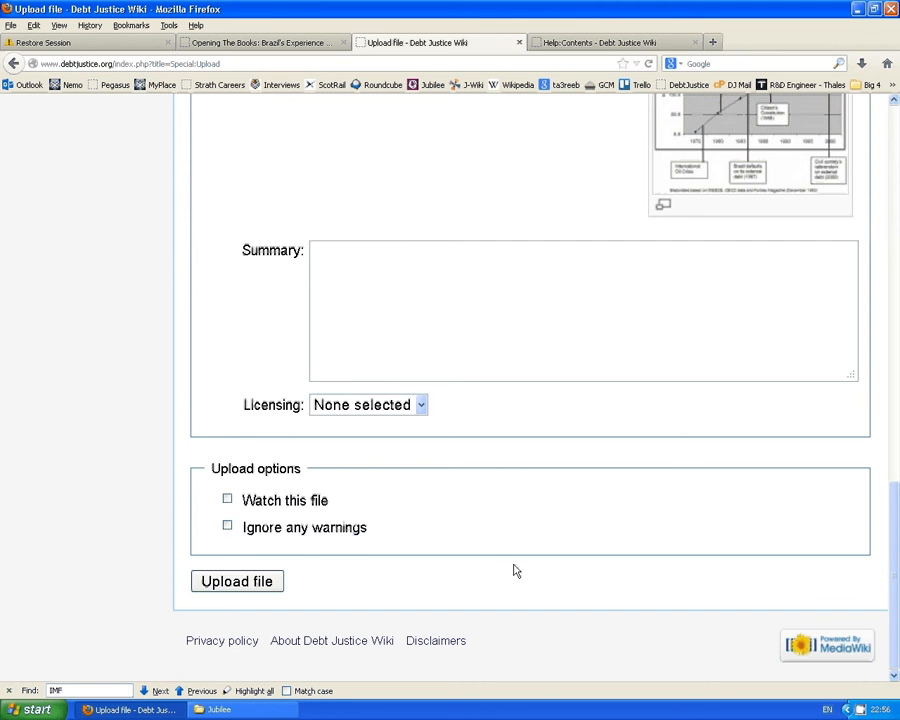
click(237, 584)
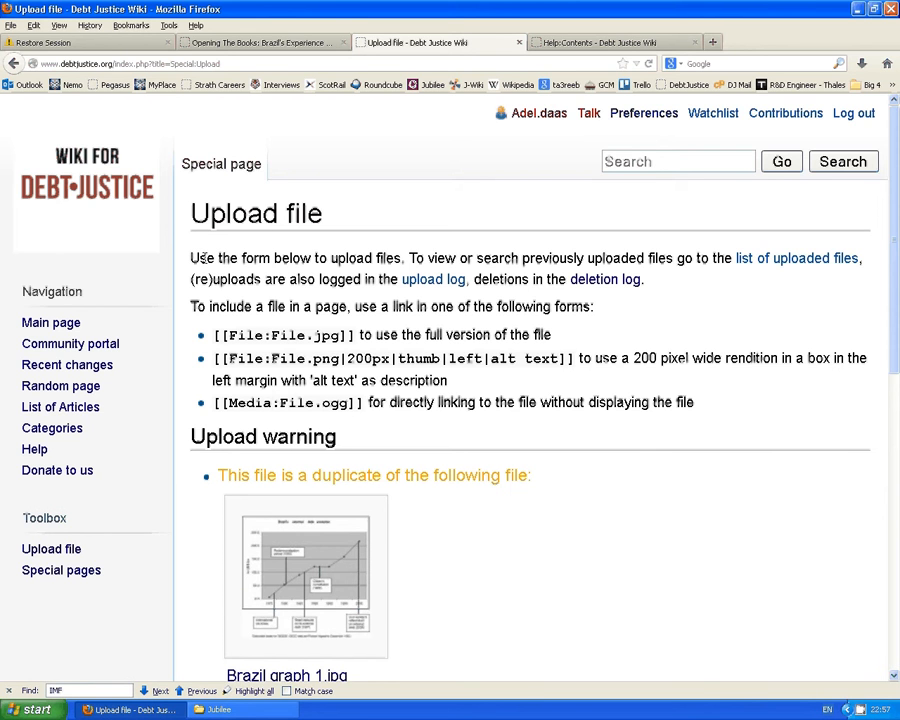
scroll(205, 258, down, 3)
scroll(205, 258, down, 2)
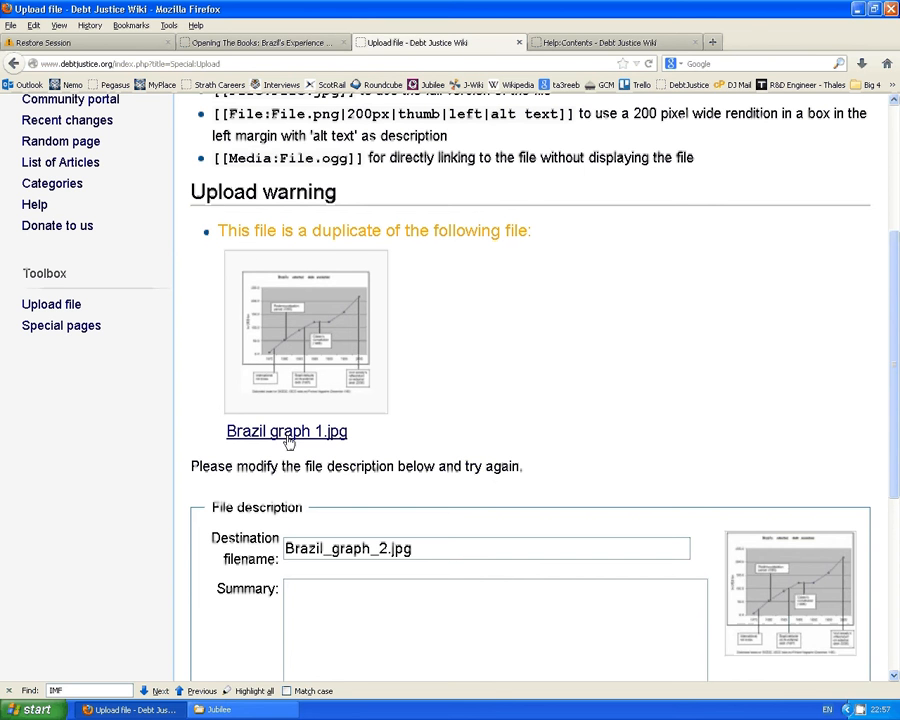
Switch to the file explorer and open the Brazil folder on the Desktop.
click(217, 710)
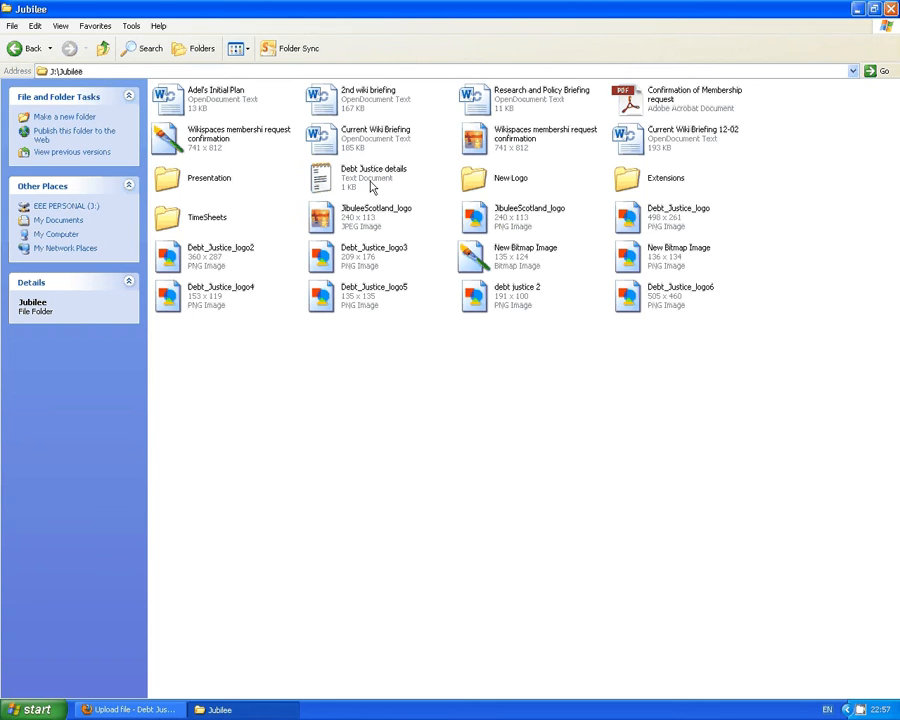
click(104, 49)
click(104, 49)
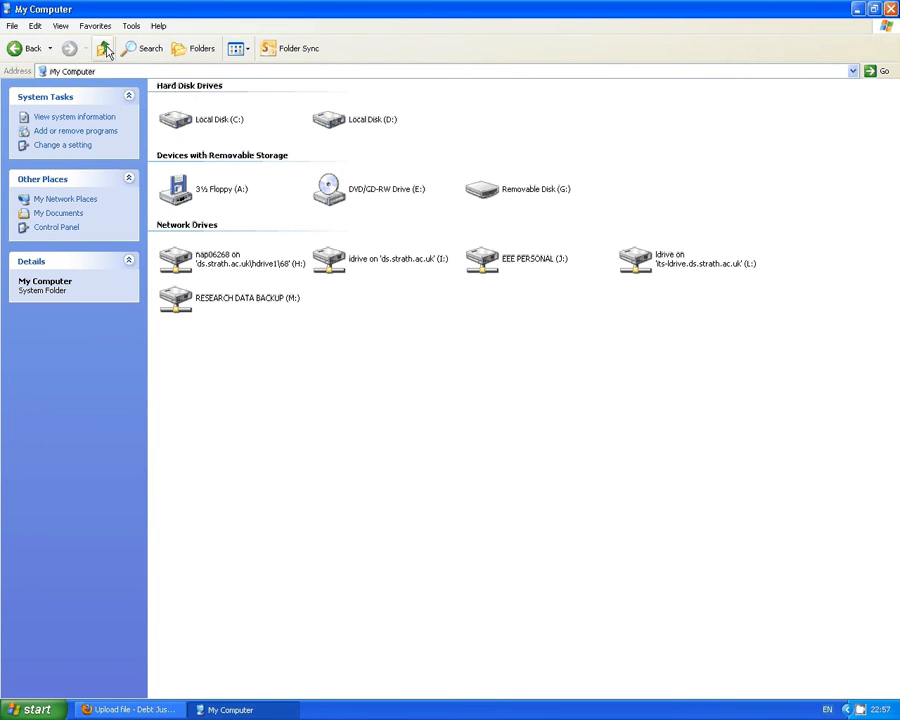
click(104, 49)
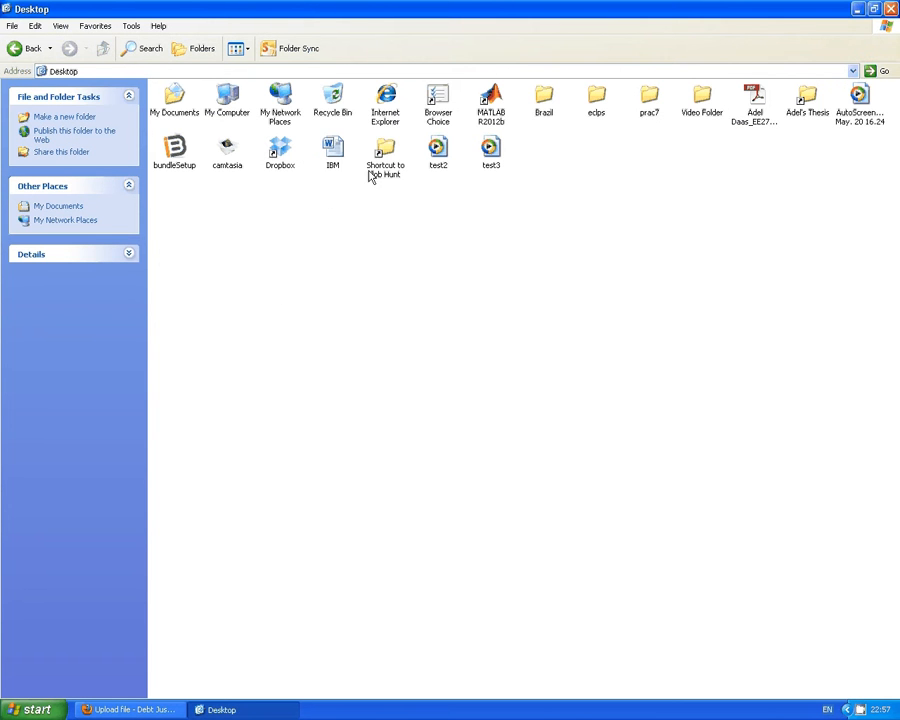
double_click(542, 106)
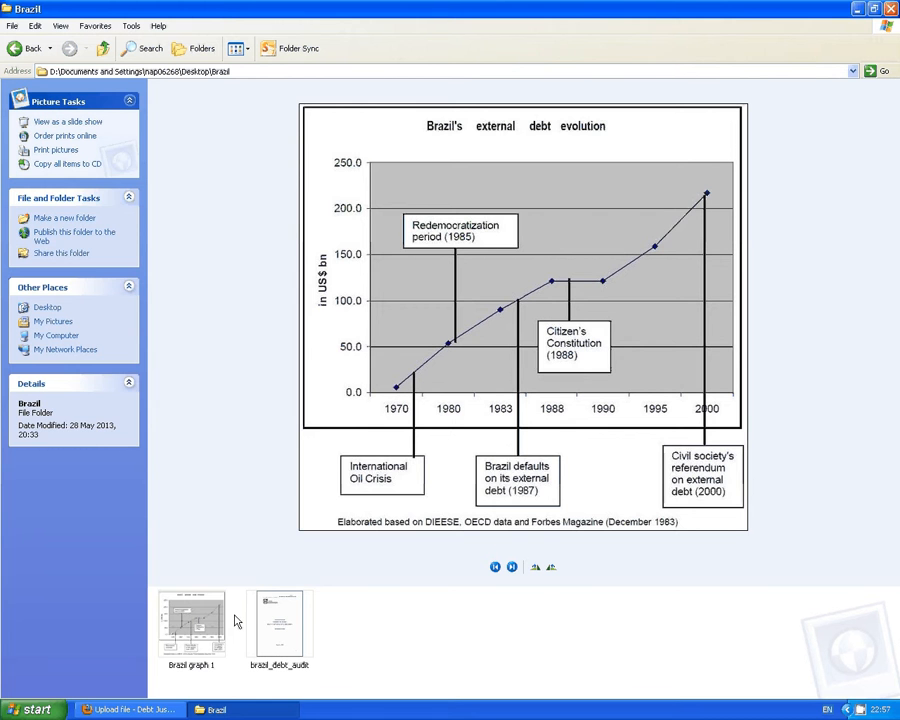
Rename the image file Brazil graph 1 as Brazil graph.
right_click(191, 621)
key(m)
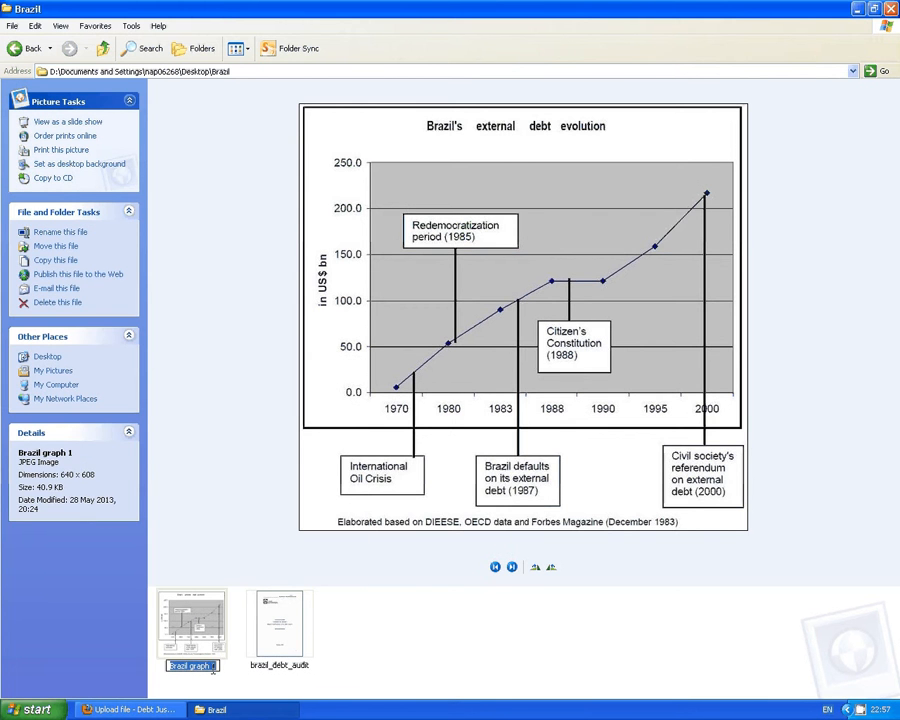
key(End)
key(BackSpace)
key(BackSpace)
click(400, 663)
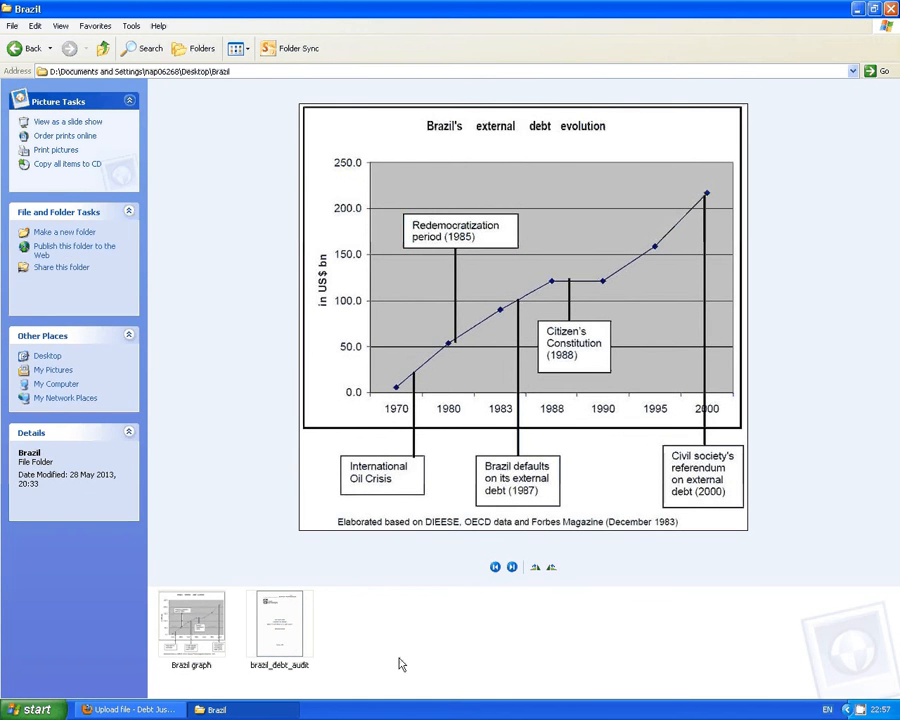
Switch back to Firefox, start a new upload form and submit the Brazil graph image from the Brazil folder.
key(alt+Tab)
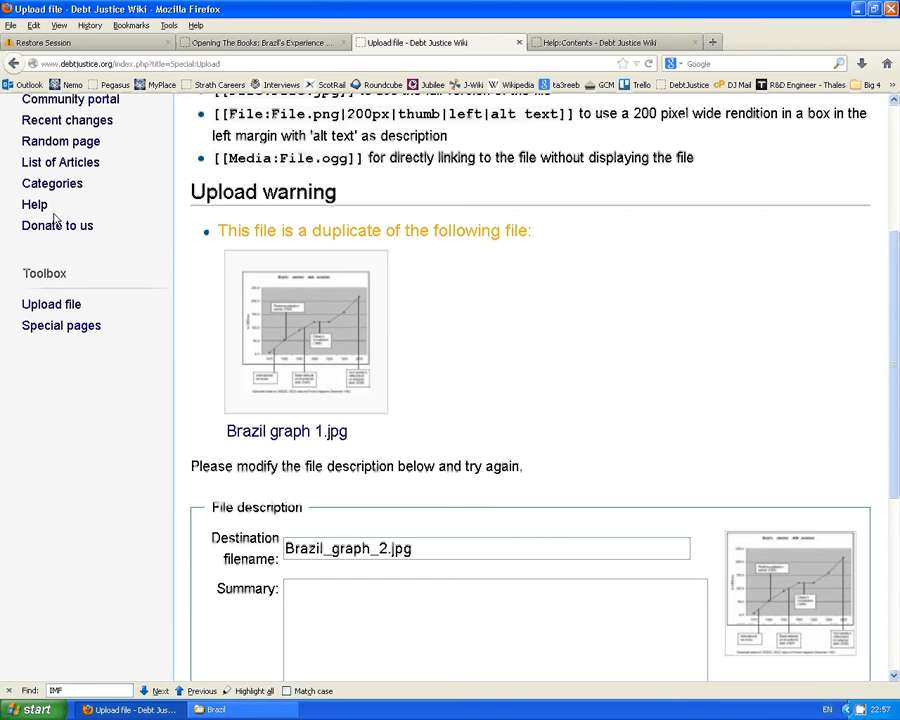
click(53, 307)
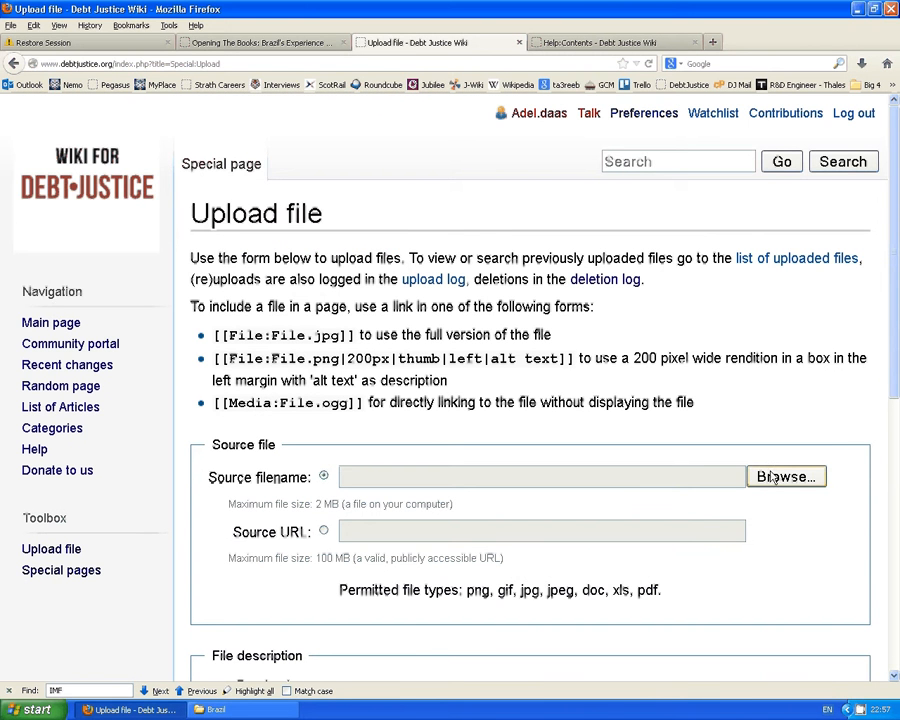
click(775, 477)
click(112, 73)
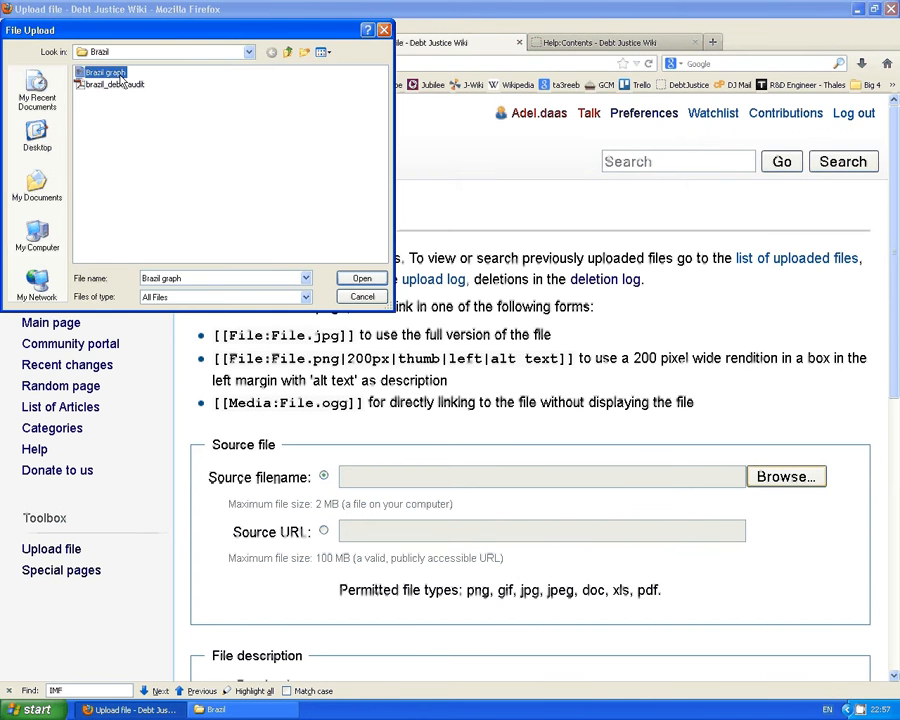
click(361, 278)
scroll(897, 297, down, 10)
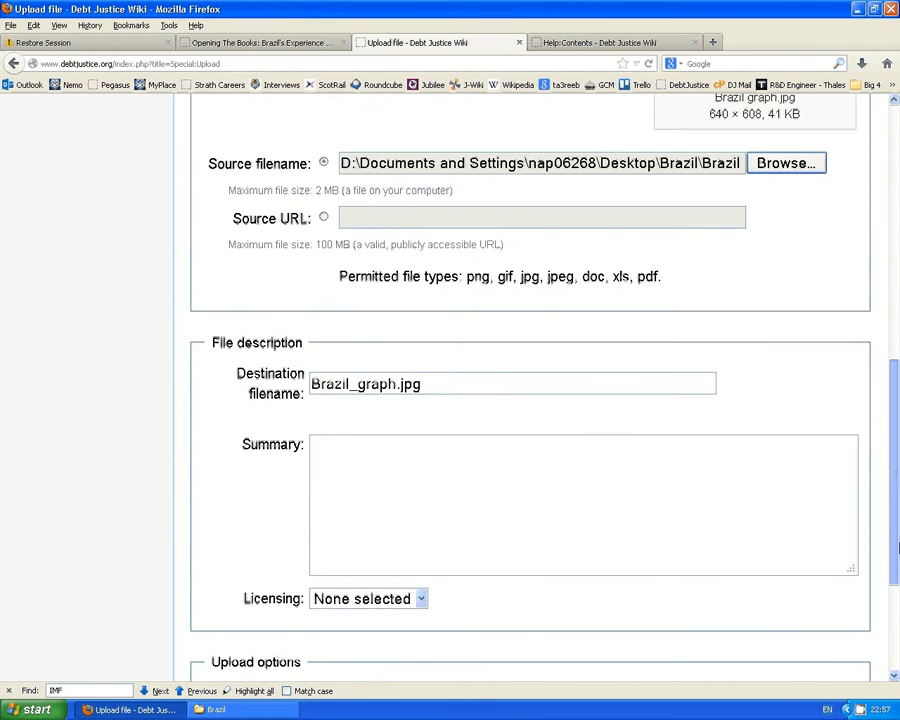
click(255, 619)
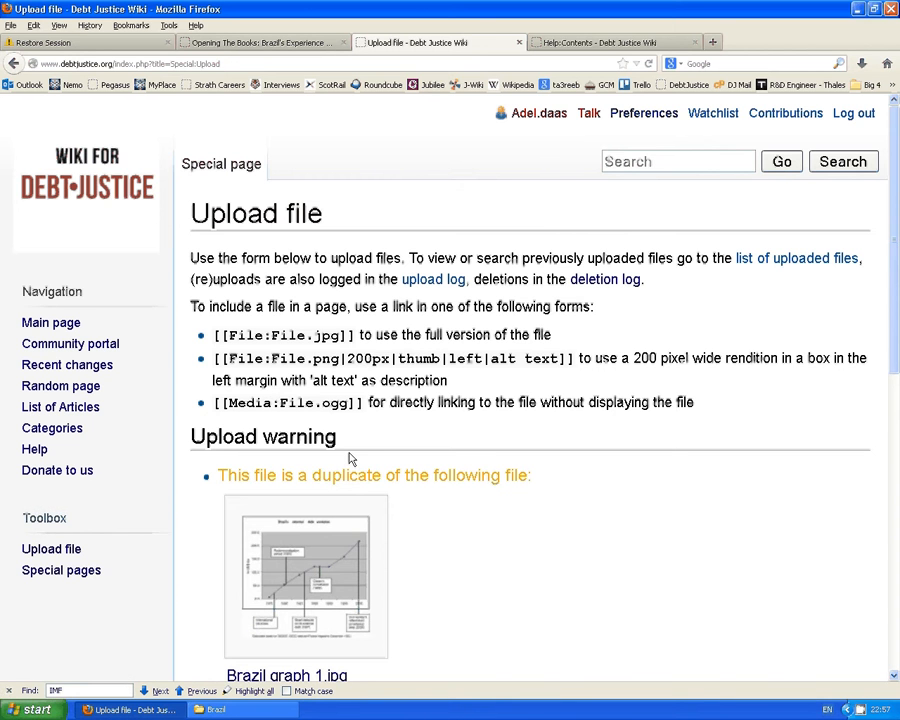
Read the duplicate file warning, ignore it to save Brazil_graph.jpg anyway, and view the uploaded file's page.
scroll(350, 458, down, 5)
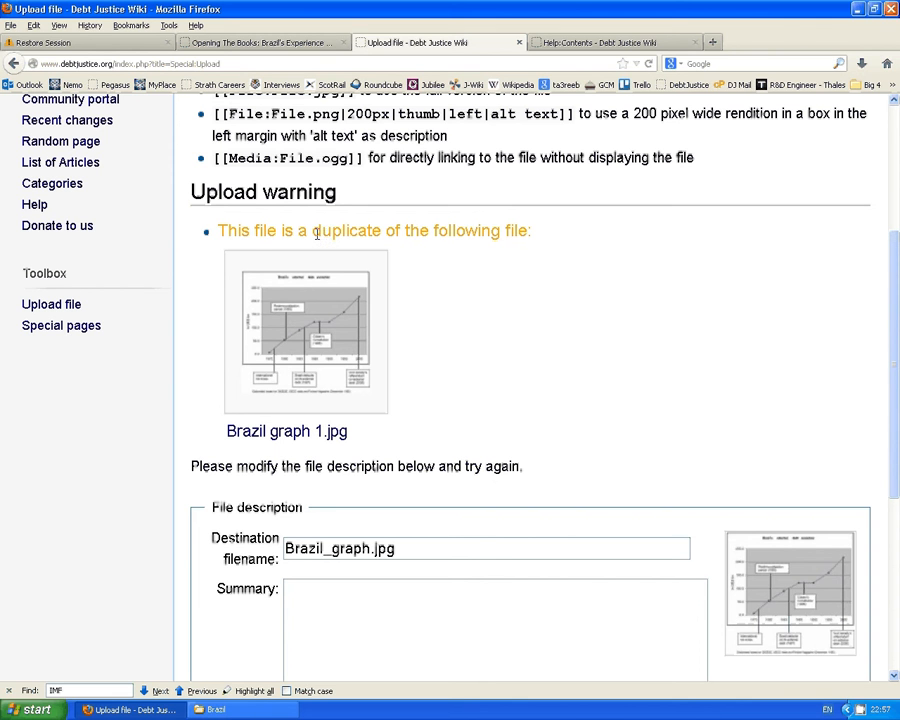
drag(313, 231, 518, 232)
click(535, 238)
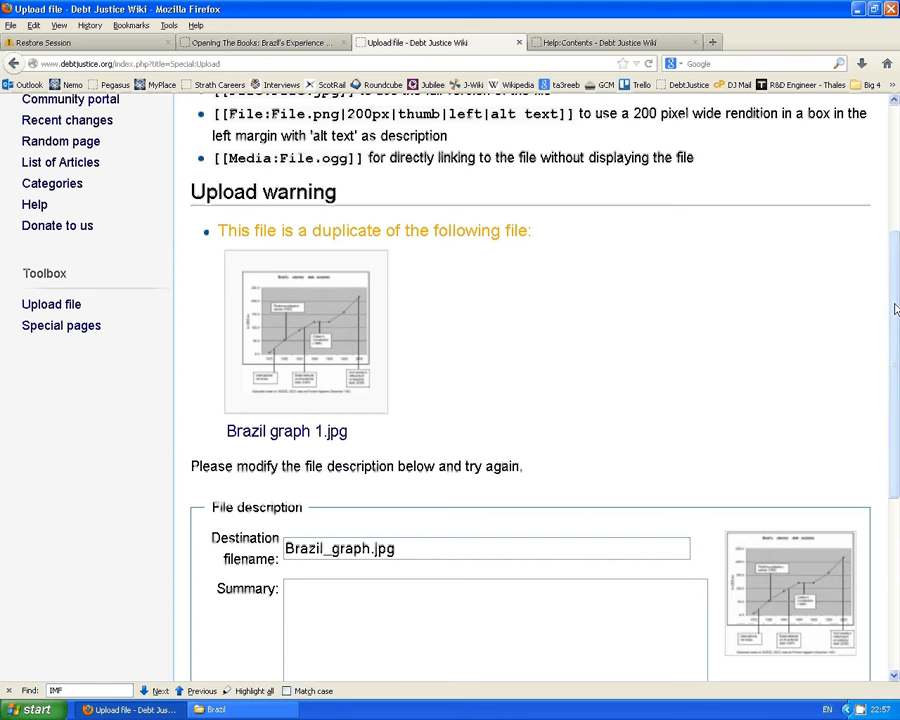
scroll(897, 347, down, 1)
drag(897, 347, 897, 345)
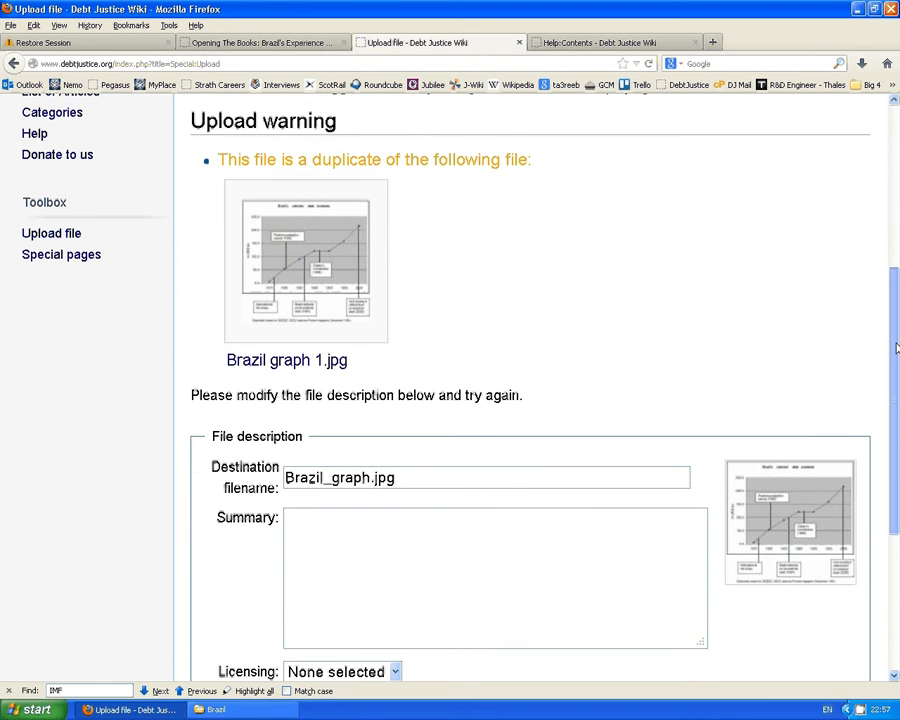
scroll(897, 347, down, 4)
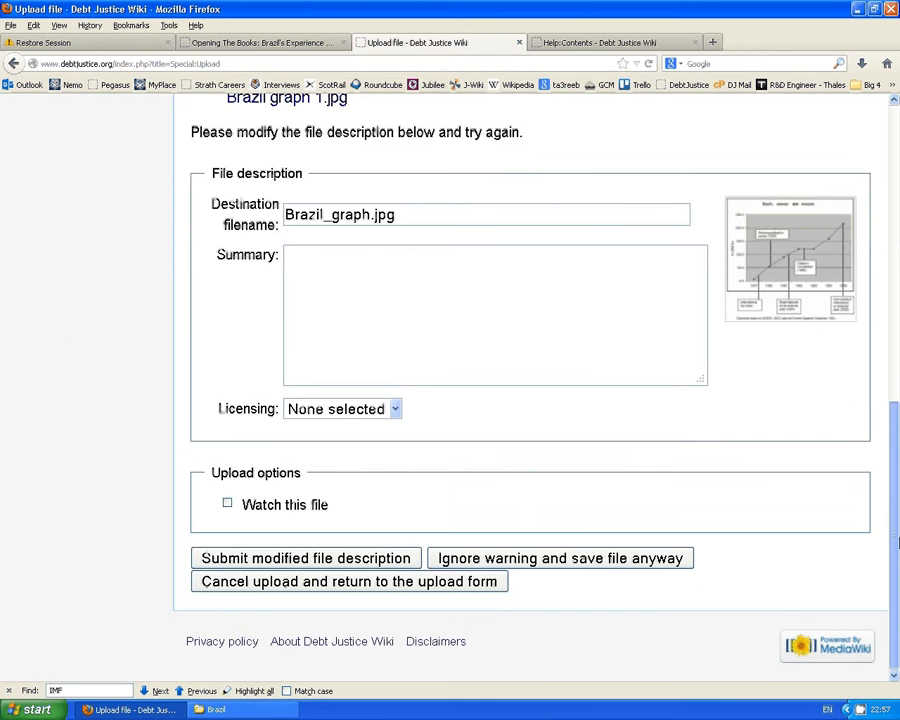
click(470, 564)
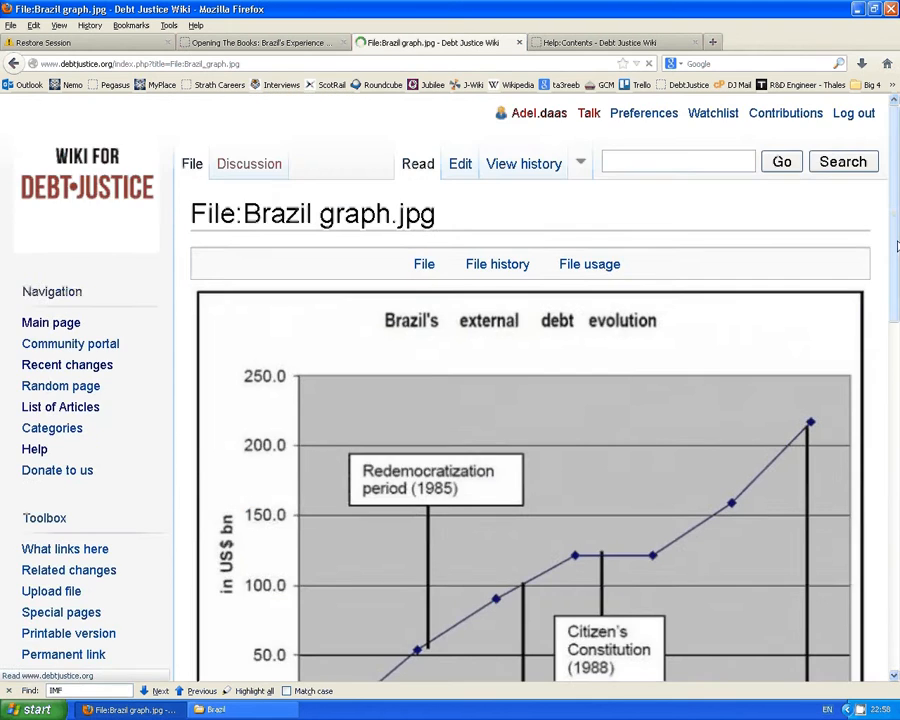
drag(897, 245, 897, 293)
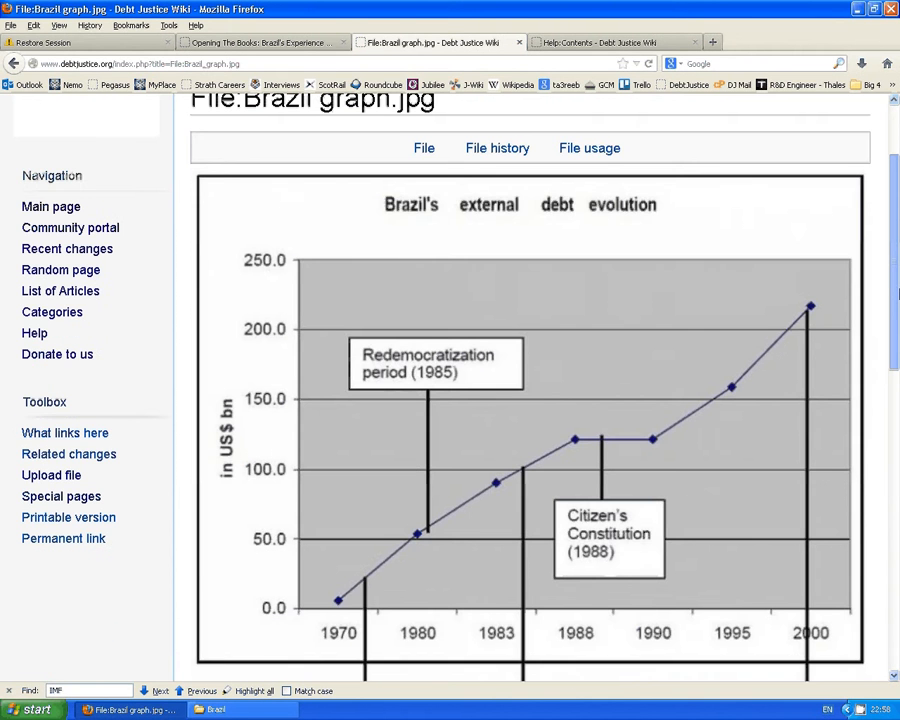
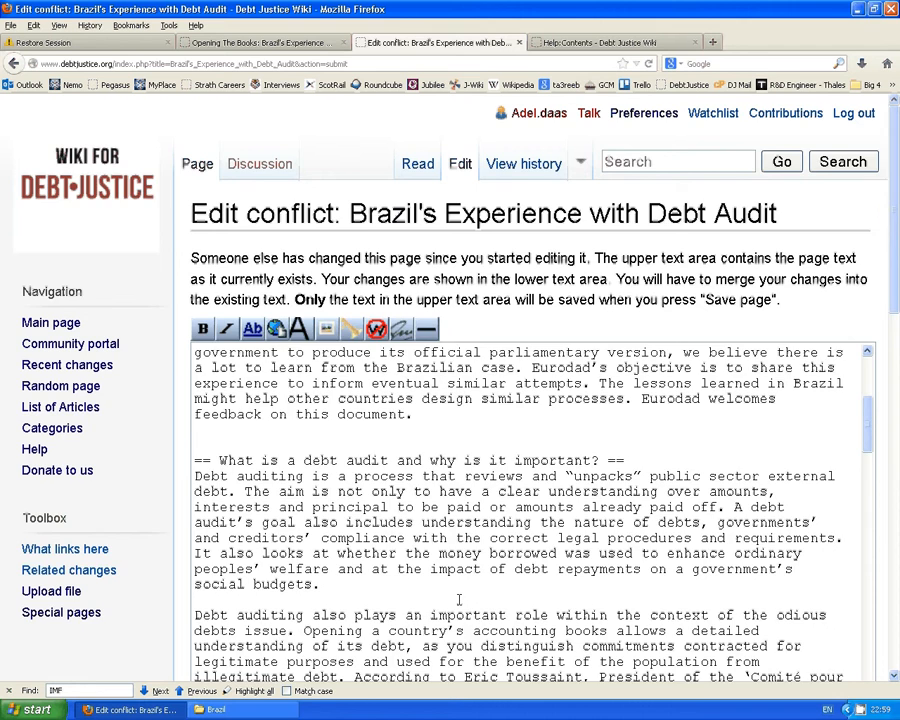
Cancel the conflicting edit and return to the Brazil's Experience with Debt Audit article.
scroll(897, 293, down, 10)
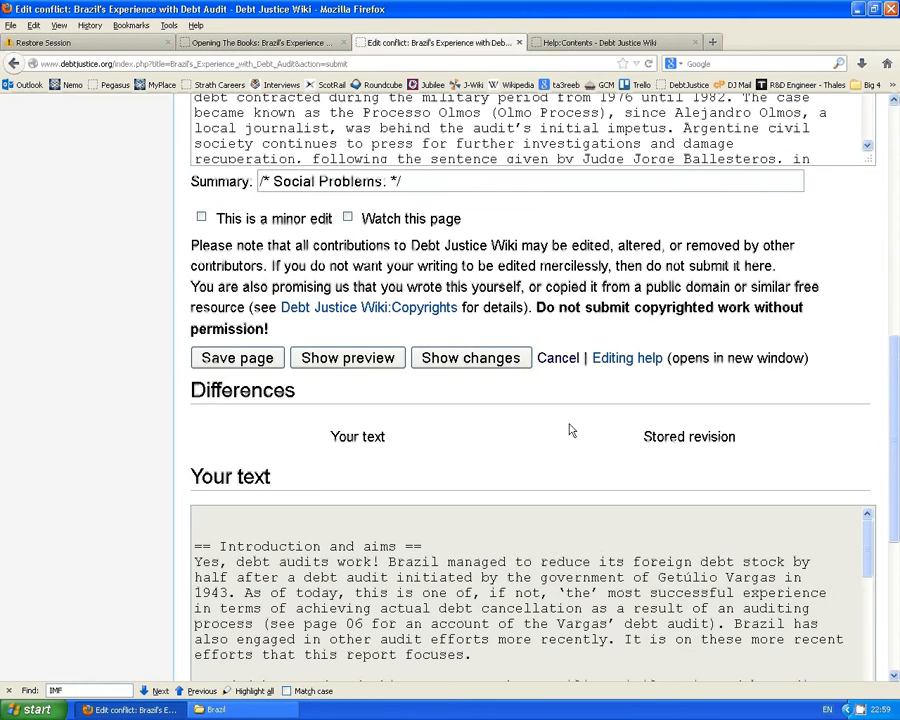
click(556, 358)
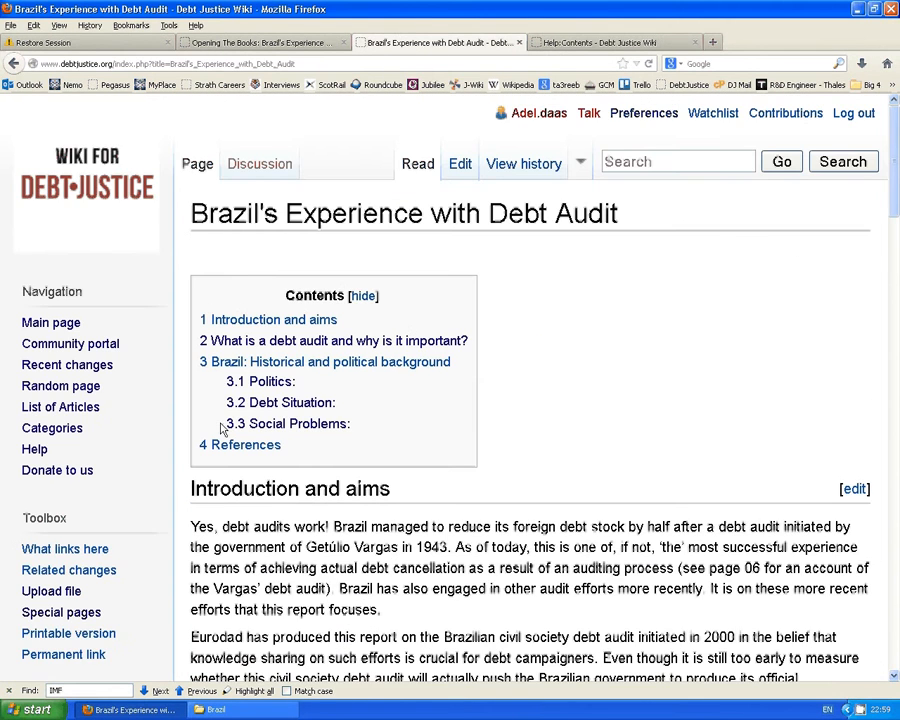
scroll(345, 222, down, 2)
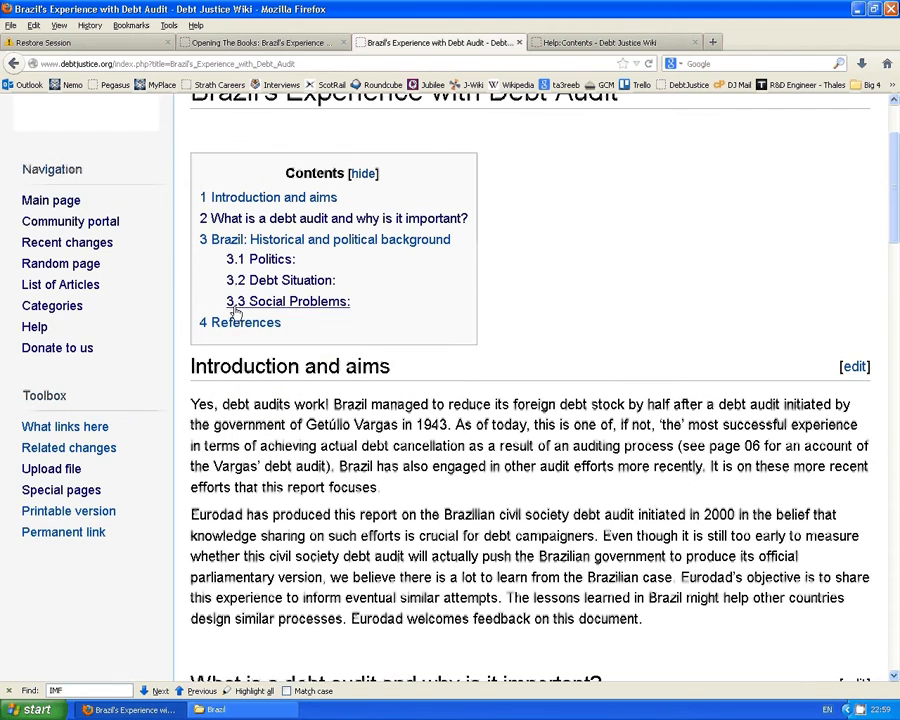
Check the chart's placement in the Opening The Books article and go to the Debt Situation section of Brazil's Experience with Debt Audit.
click(280, 45)
scroll(218, 337, down, 2)
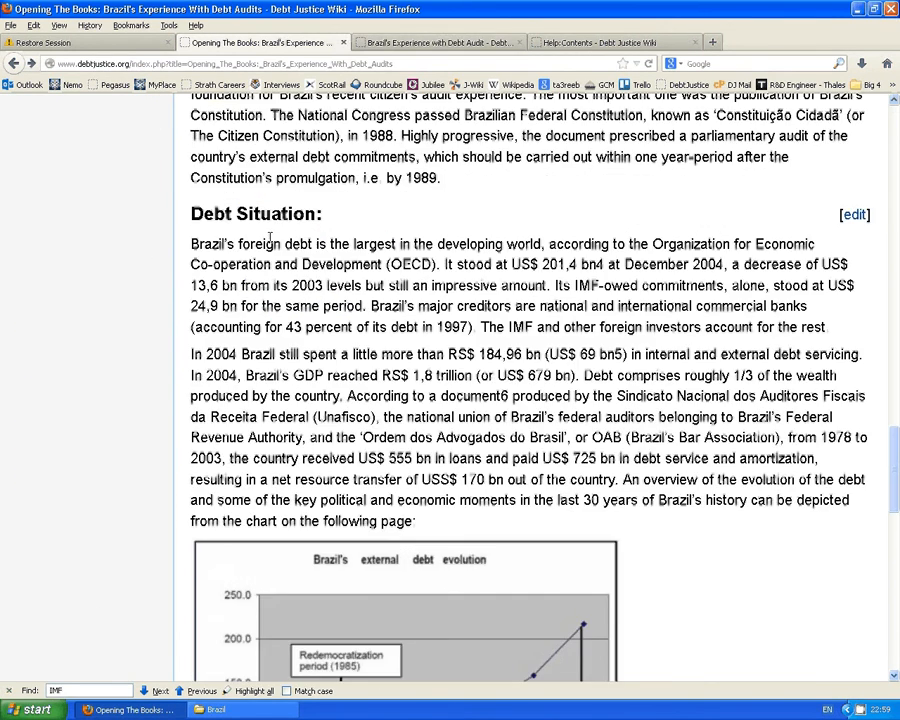
click(461, 44)
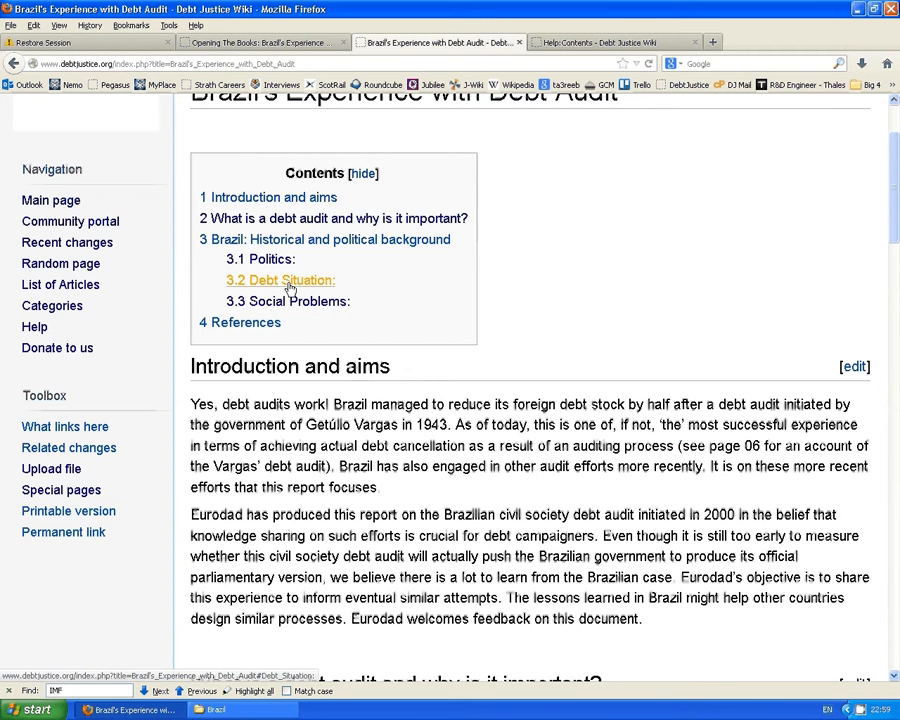
click(325, 281)
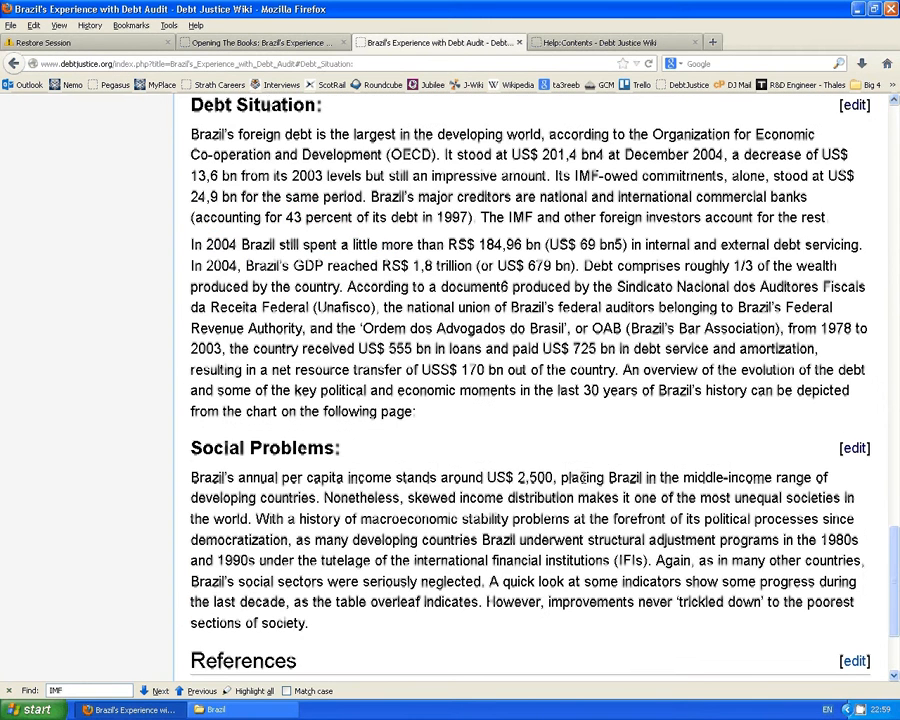
Open the Debt Situation section for editing and place the cursor on the empty line below its last paragraph.
click(856, 110)
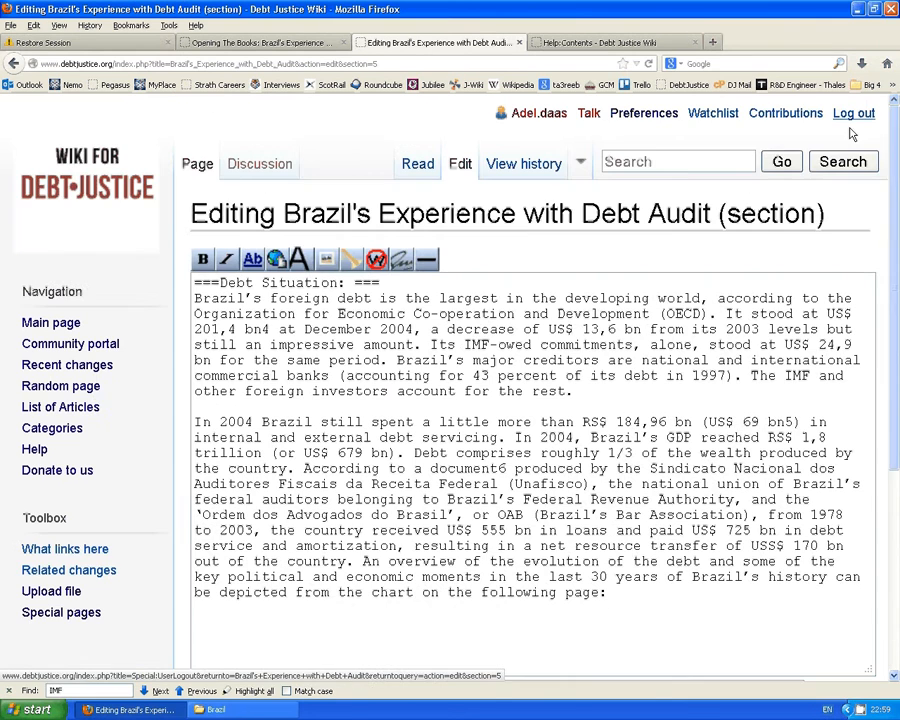
scroll(337, 386, down, 4)
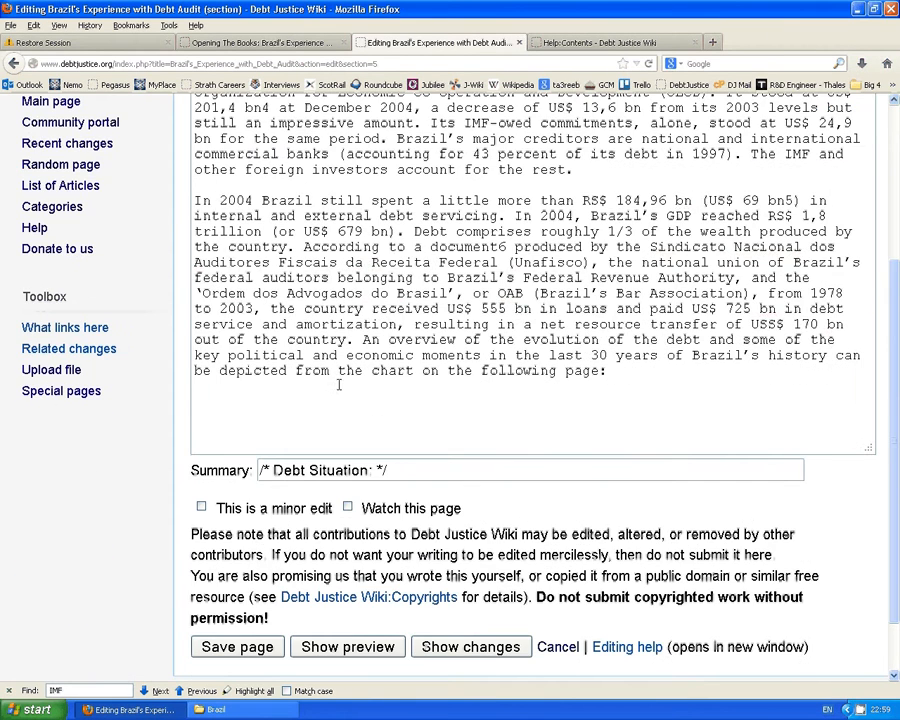
click(253, 387)
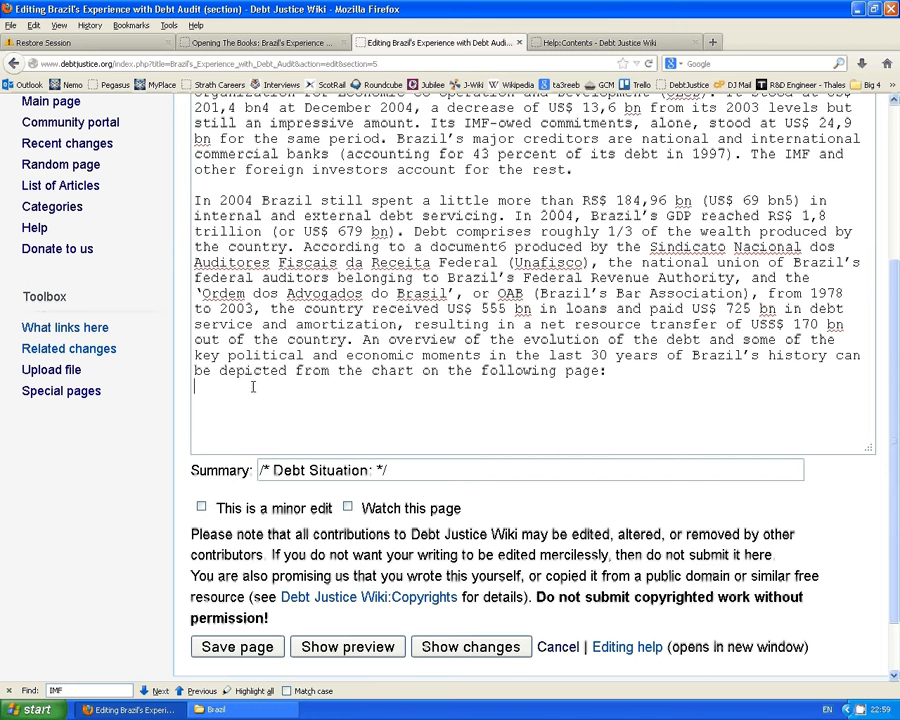
Review the Adding a Figure instructions on the help page and return to the section editor.
click(590, 42)
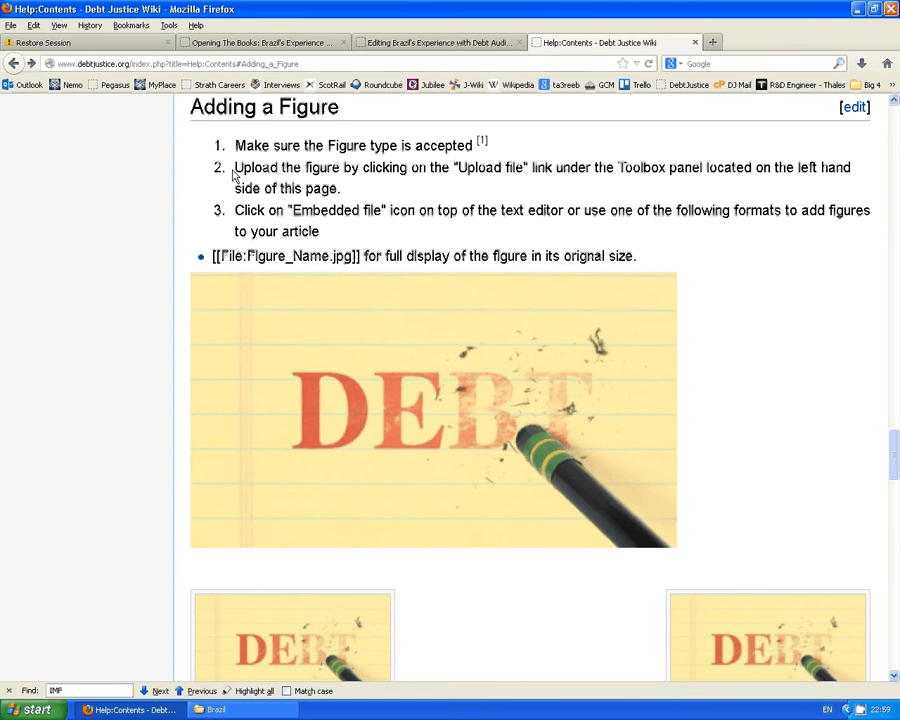
drag(233, 170, 345, 168)
click(254, 190)
click(462, 45)
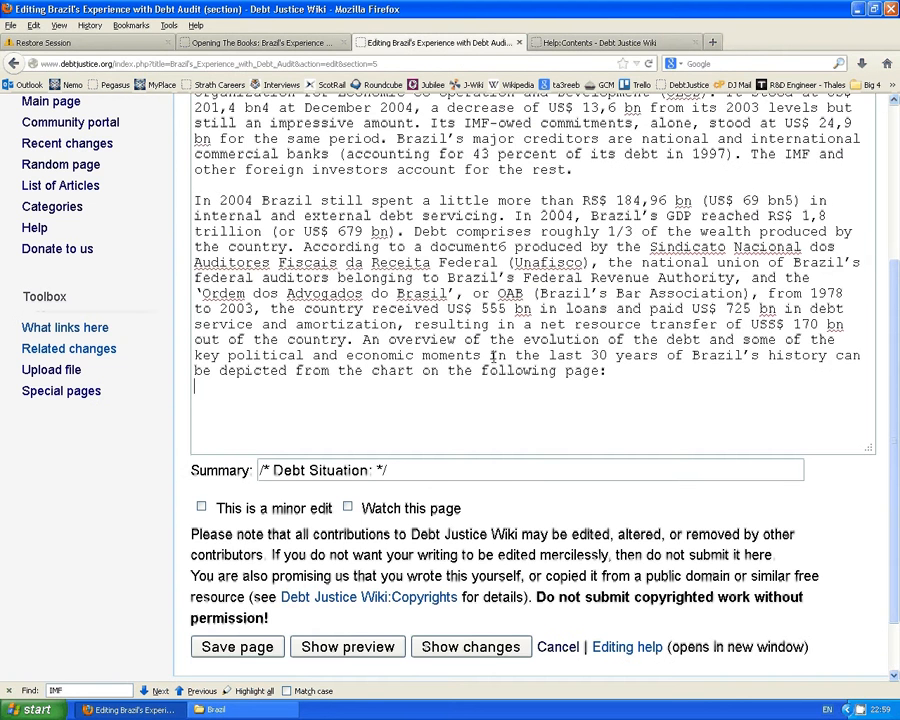
Insert an embedded file link to Brazil_graph.jpg below the section's last paragraph.
scroll(420, 340, up, 4)
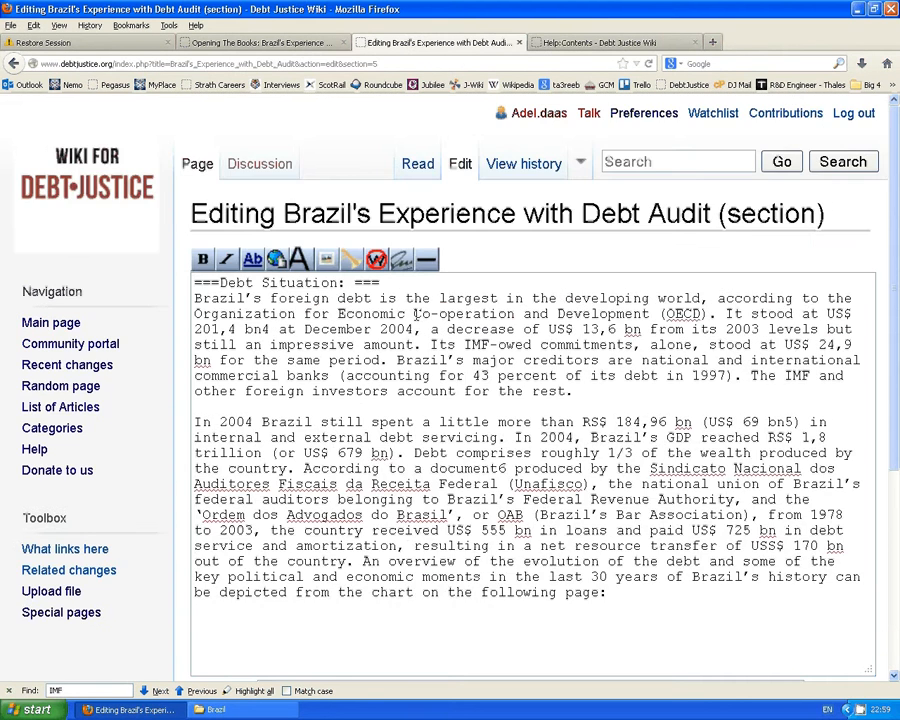
click(327, 267)
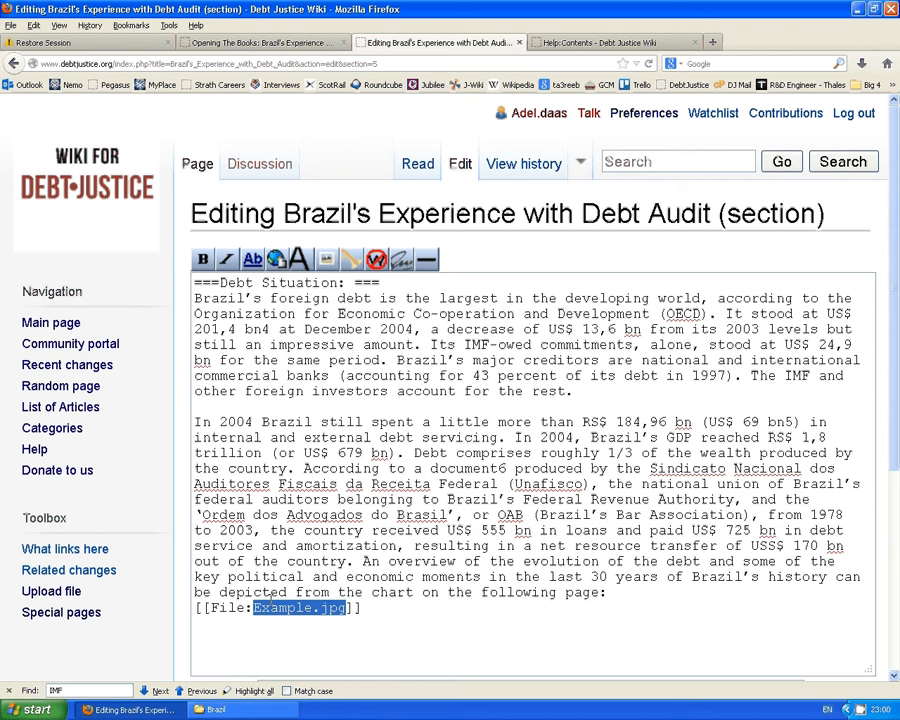
text(Brazil)
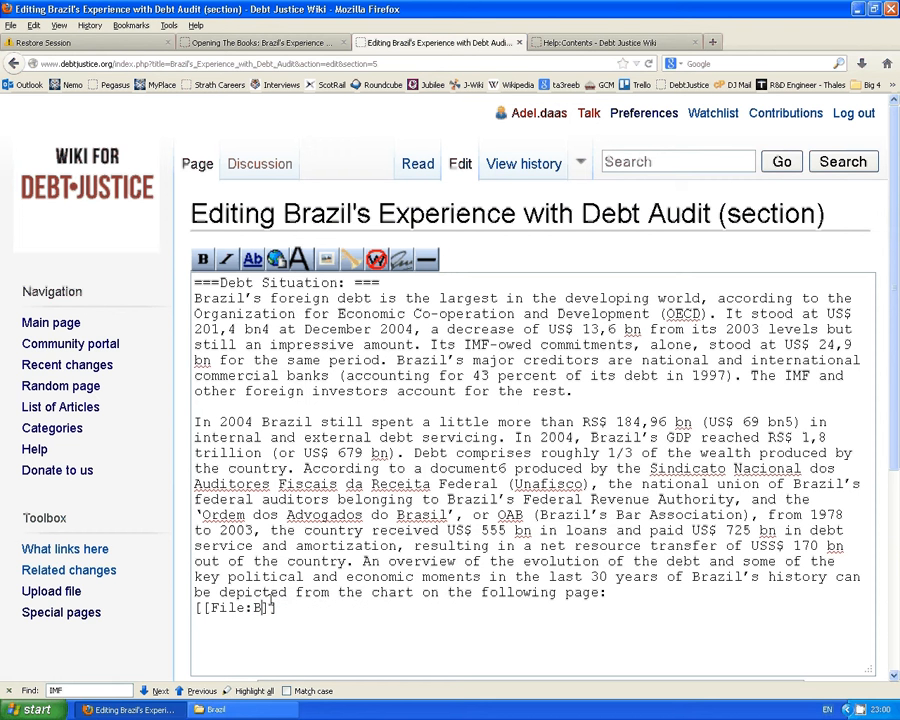
text(_graph.)
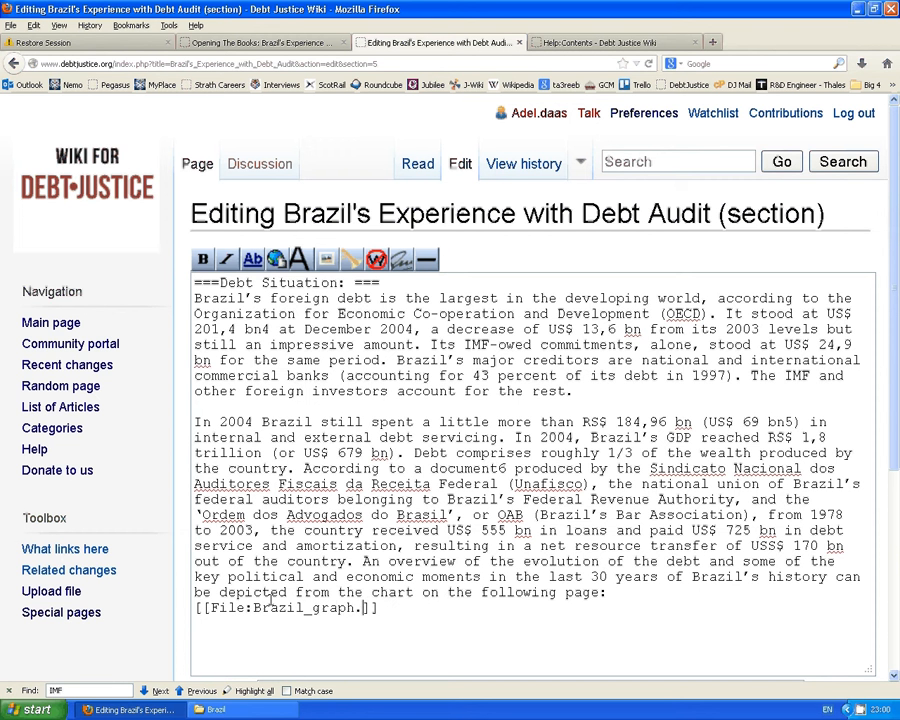
text(jpg)
Preview the Debt Situation section and examine how the full-size chart is displayed below the text.
scroll(897, 425, down, 5)
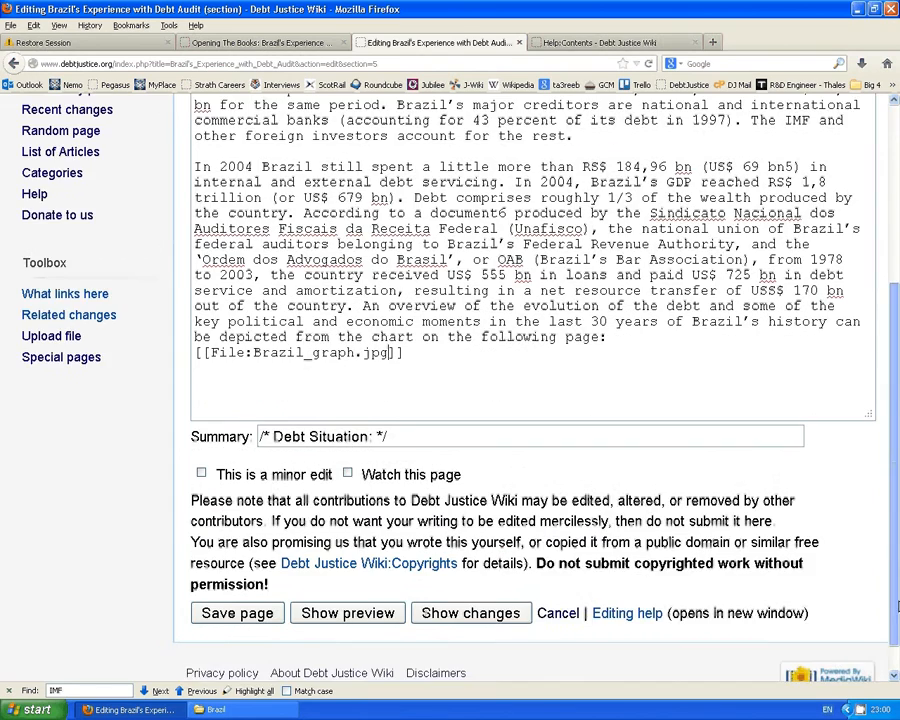
click(345, 600)
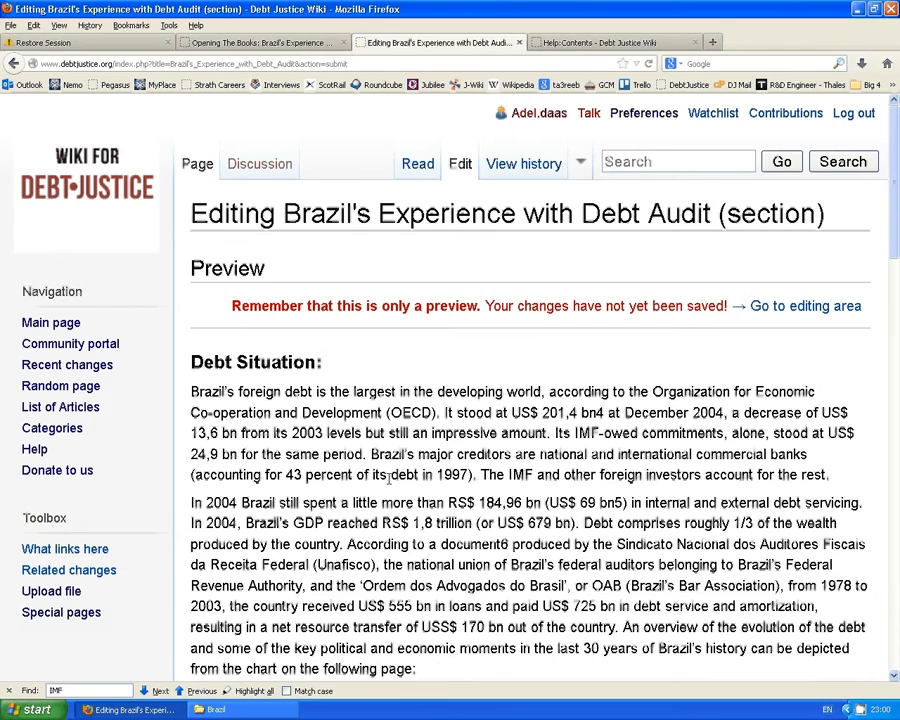
scroll(388, 478, down, 8)
scroll(390, 485, down, 3)
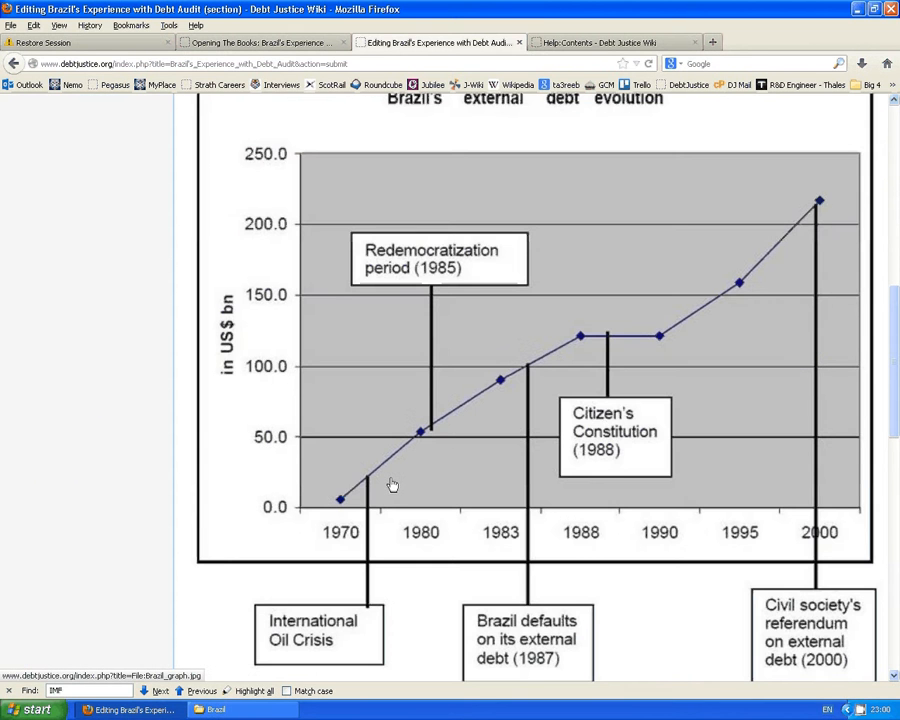
scroll(392, 485, down, 10)
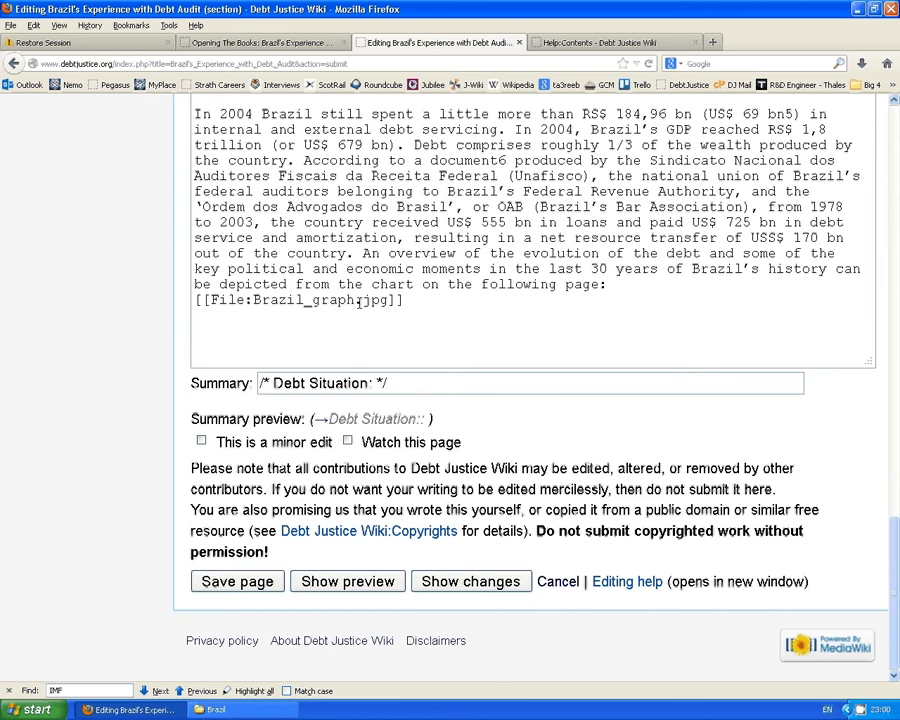
scroll(652, 321, up, 10)
scroll(652, 321, up, 10)
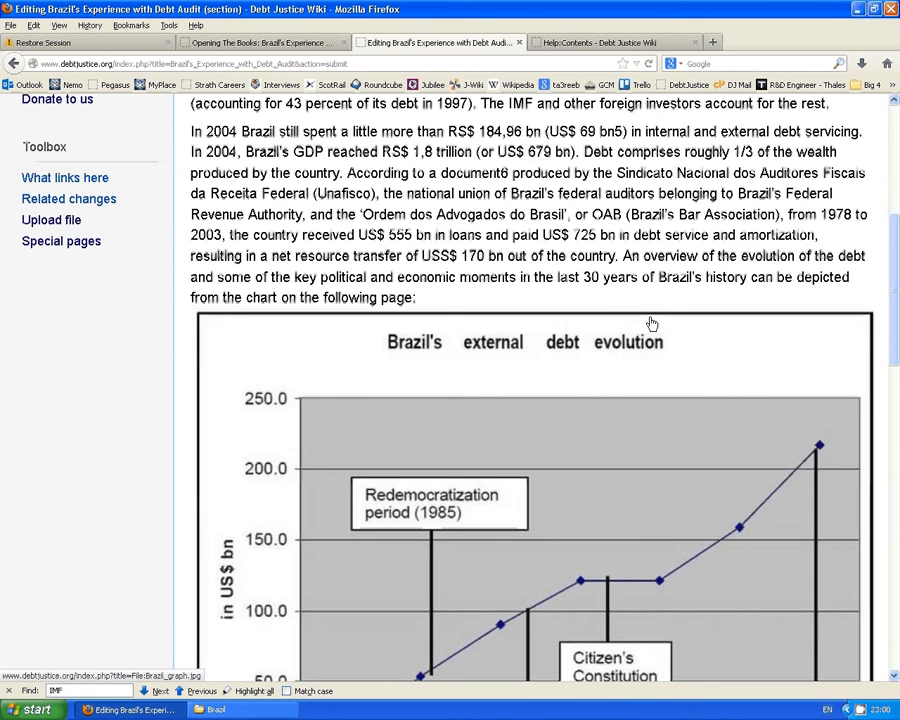
scroll(652, 322, down, 2)
scroll(651, 321, down, 2)
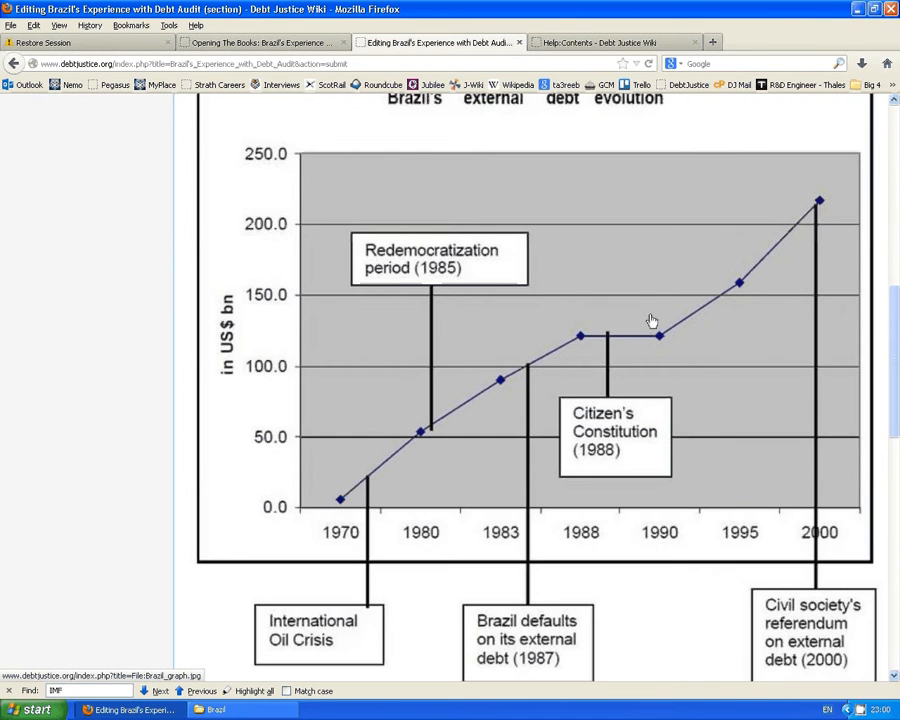
scroll(651, 320, down, 3)
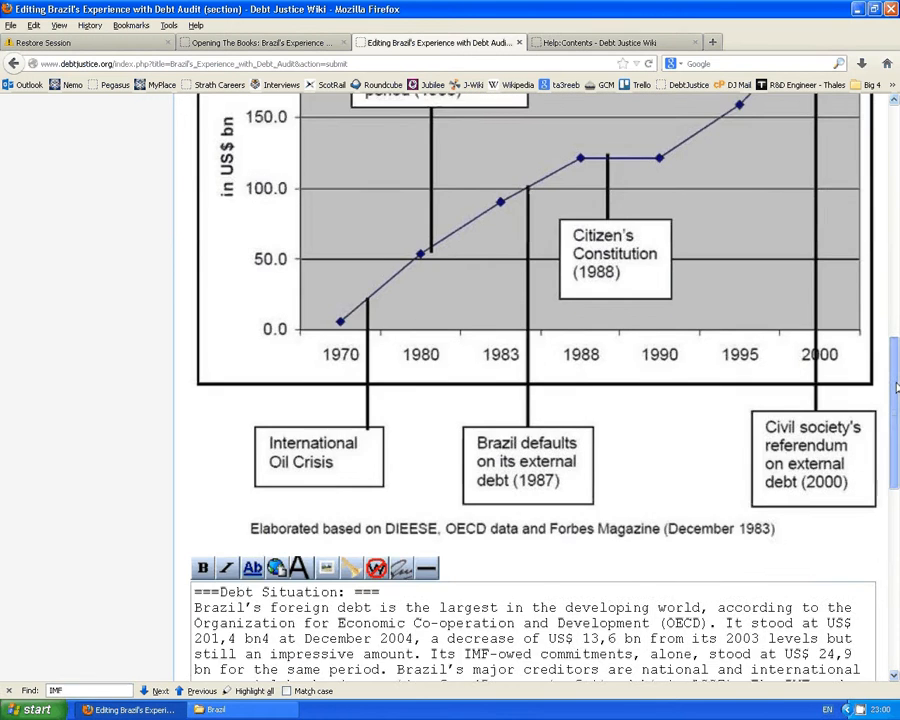
scroll(640, 300, up, 2)
Copy the left-aligned thumbnail example for Erasing_debt.jpg from the Adding a Figure help section.
click(574, 45)
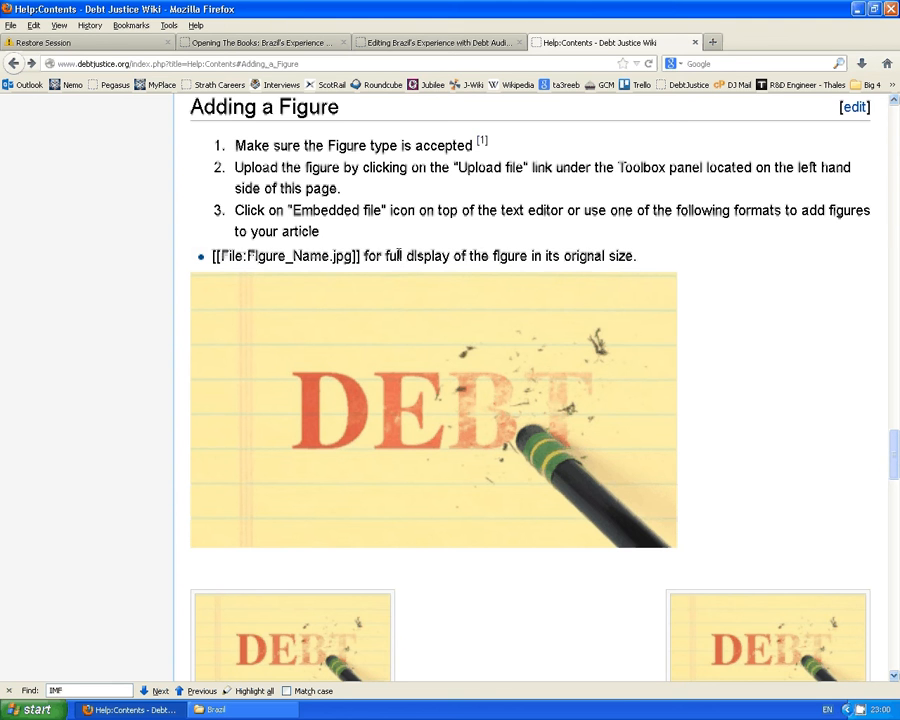
scroll(459, 319, down, 5)
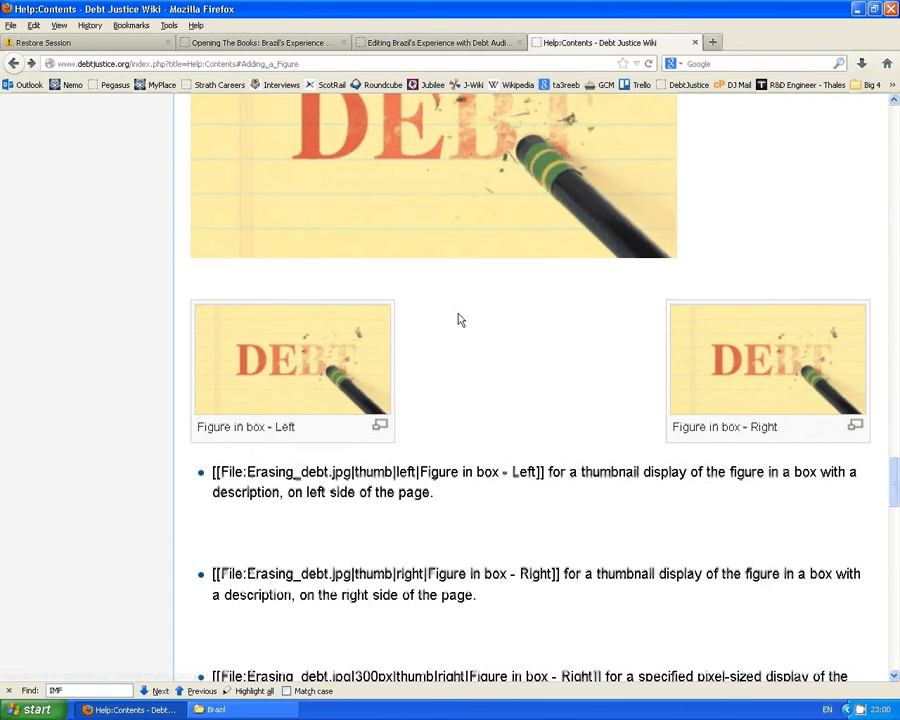
scroll(305, 321, down, 1)
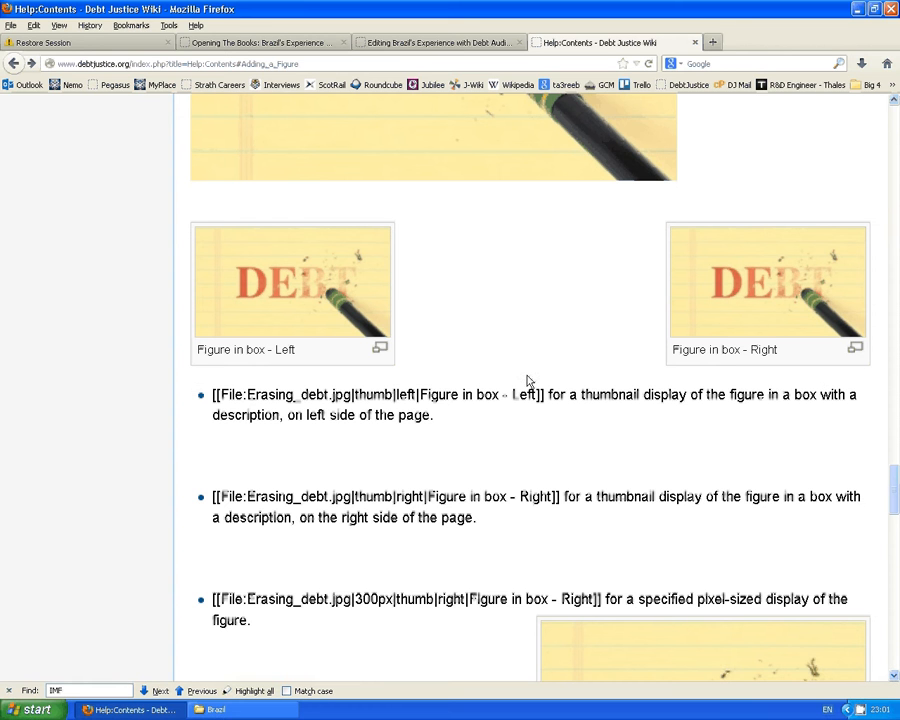
drag(548, 396, 212, 395)
key(ctrl+c)
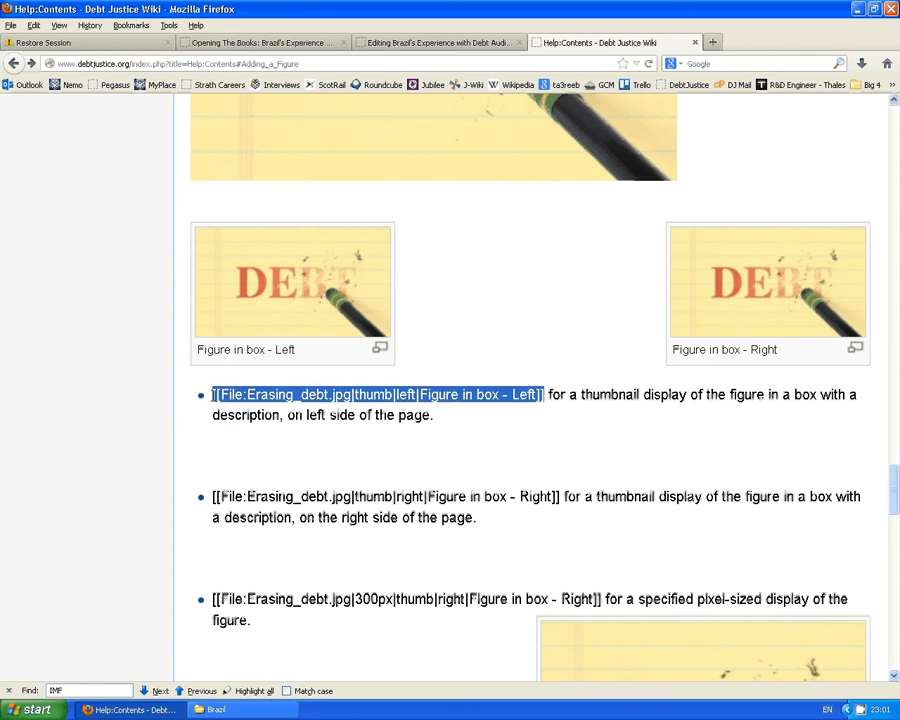
Paste the copied thumbnail code on the line below the Brazil_graph.jpg link in the Debt Situation editor.
click(460, 45)
drag(895, 410, 898, 538)
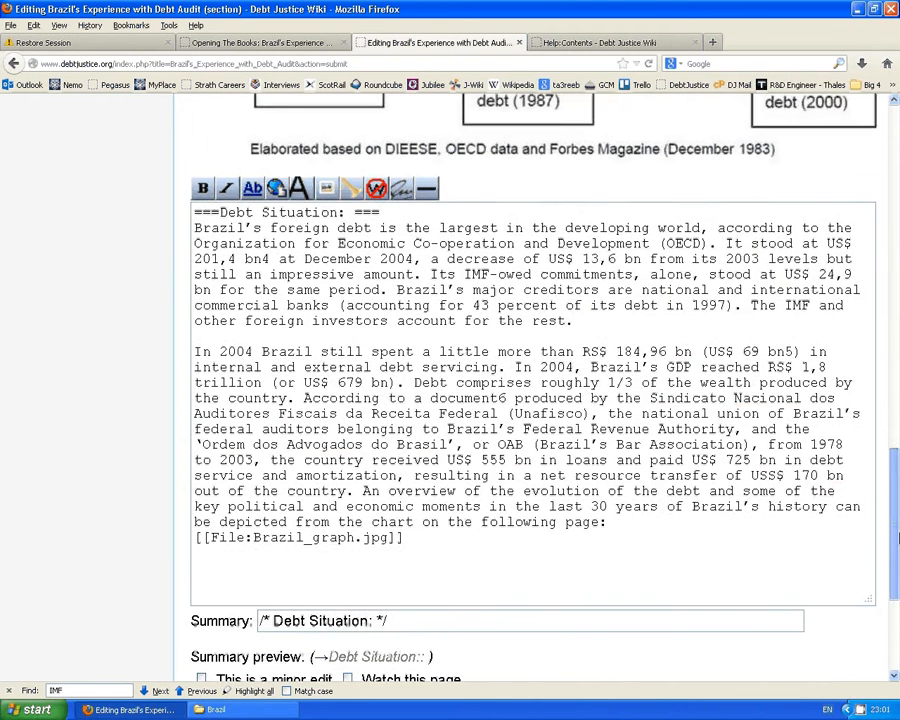
scroll(898, 538, down, 1)
click(362, 511)
key(ctrl+v)
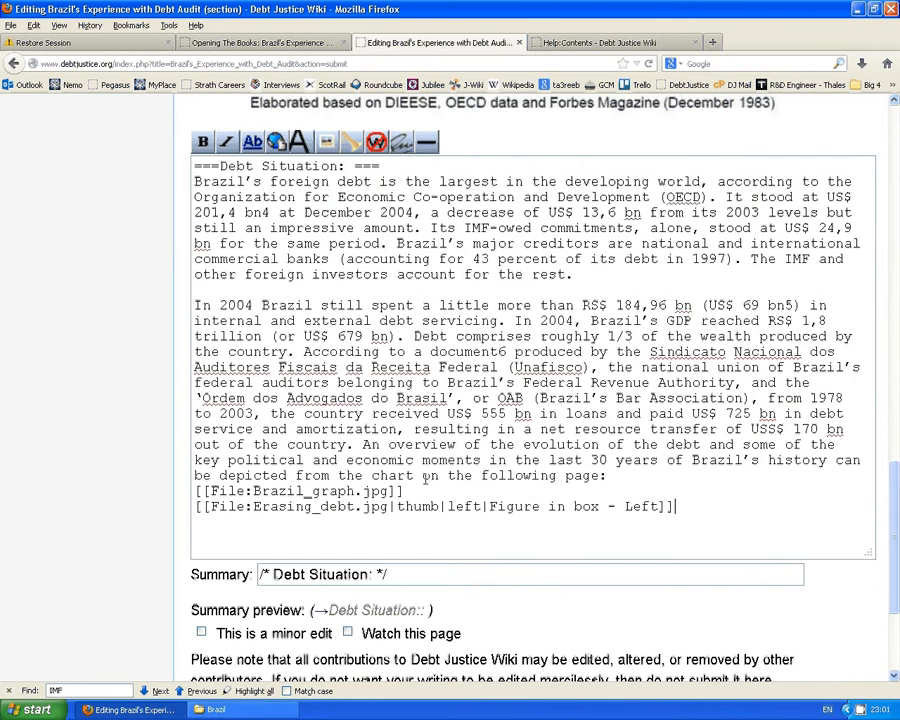
Remove the full-size chart link and replace Erasing_debt.jpg in the thumbnail code with its file name, Brazil_graph.jpg.
drag(404, 491, 192, 491)
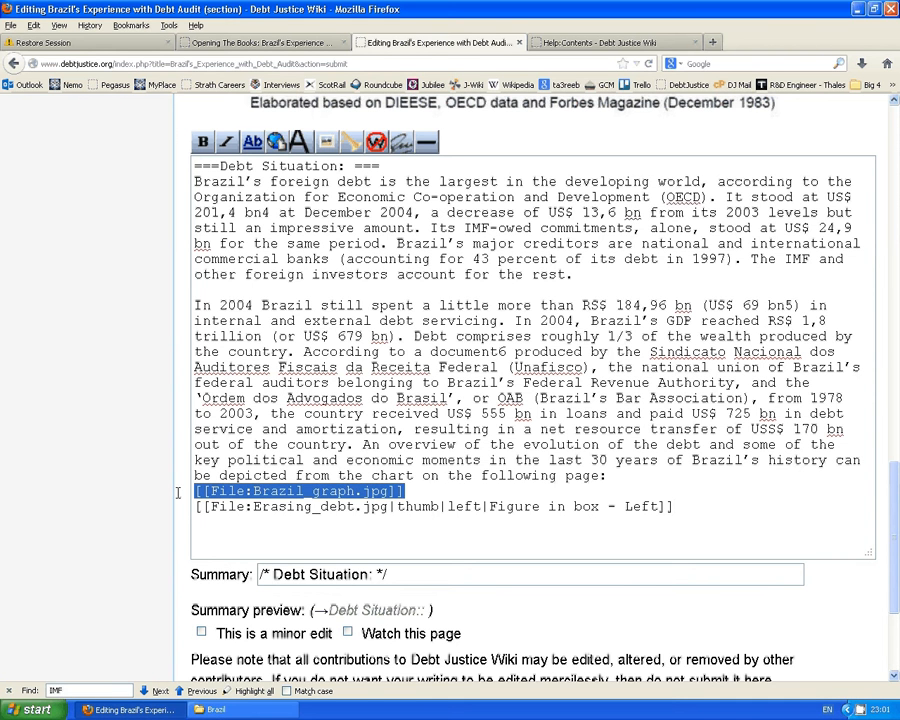
click(363, 491)
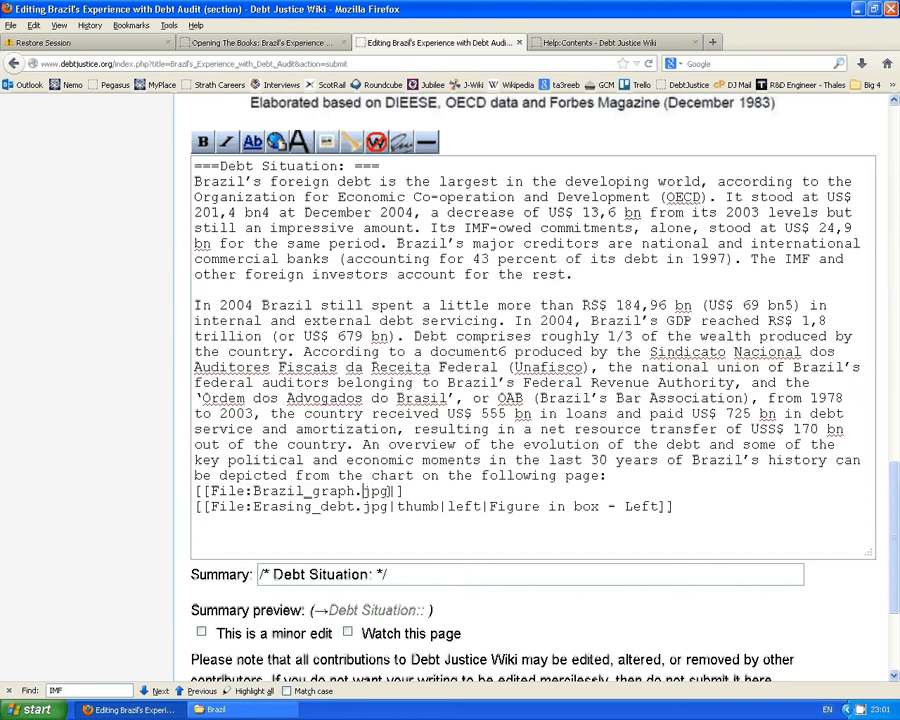
double_click(363, 491)
key(ctrl+c)
key(Delete)
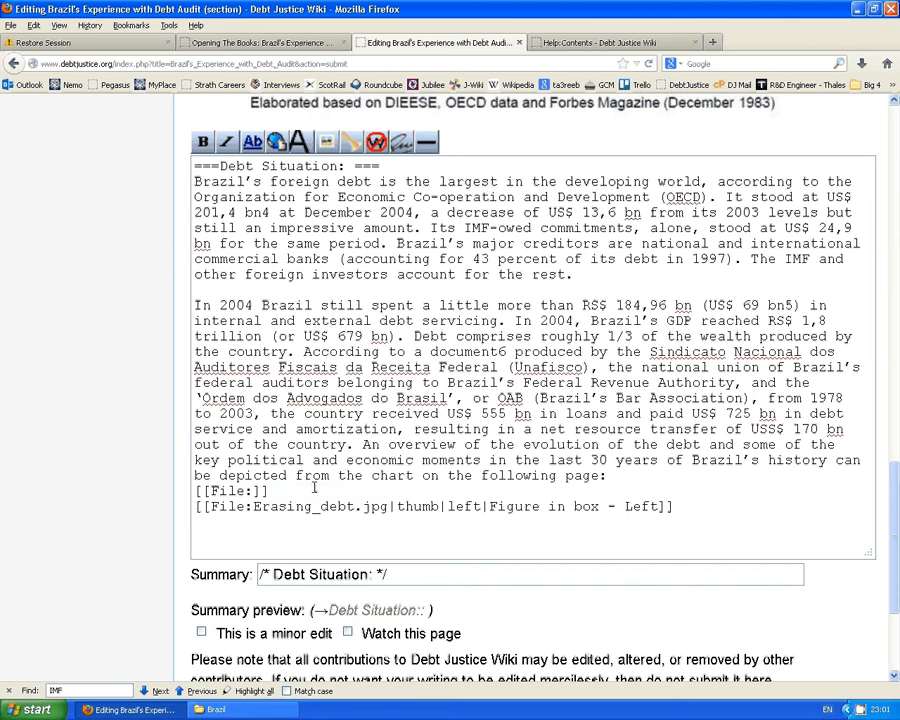
drag(321, 490, 180, 493)
key(Delete)
drag(253, 506, 388, 507)
key(ctrl+v)
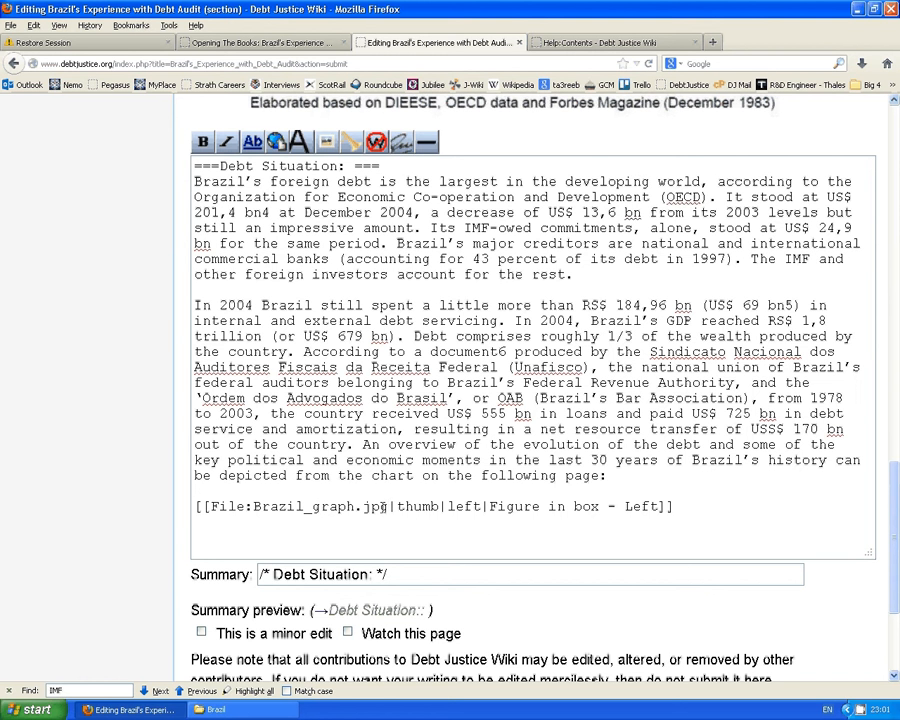
Review the thumb parameter in the chart's file link and compare it with the help page's examples.
drag(388, 507, 396, 507)
click(406, 506)
double_click(431, 505)
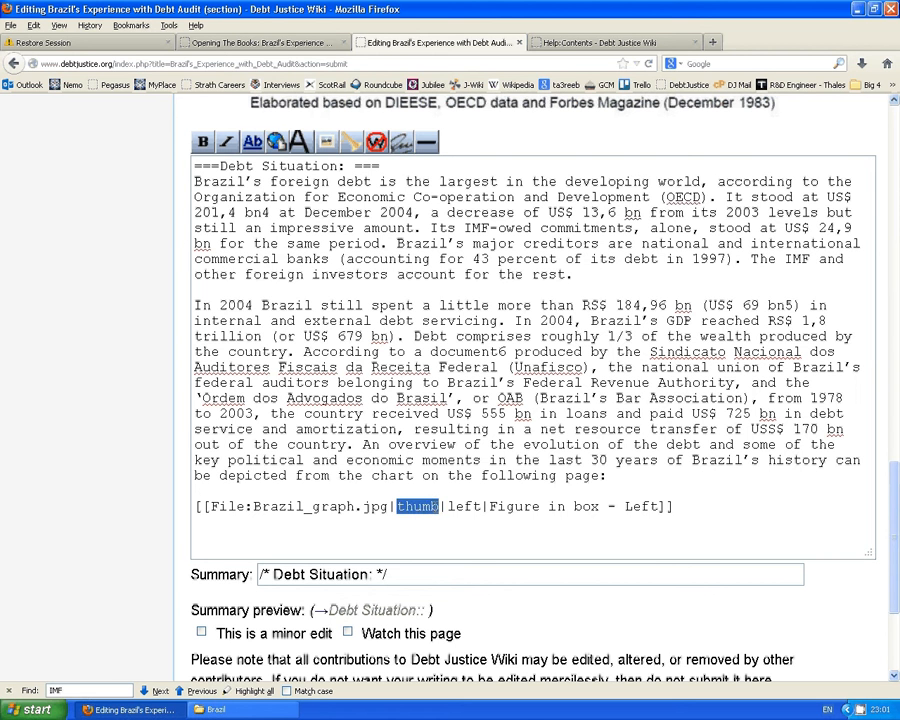
click(412, 508)
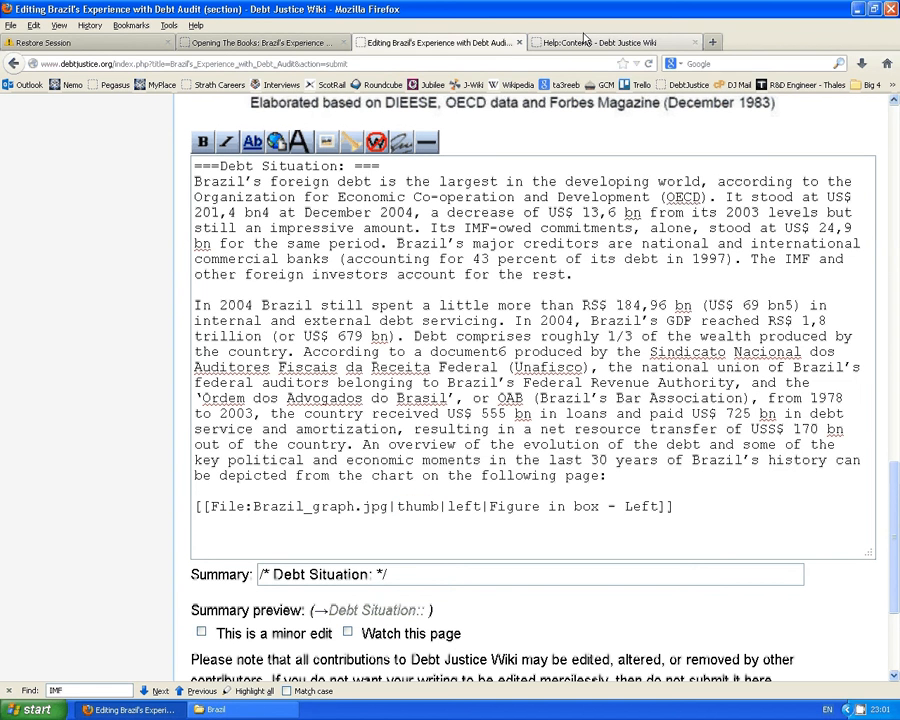
click(586, 41)
click(440, 42)
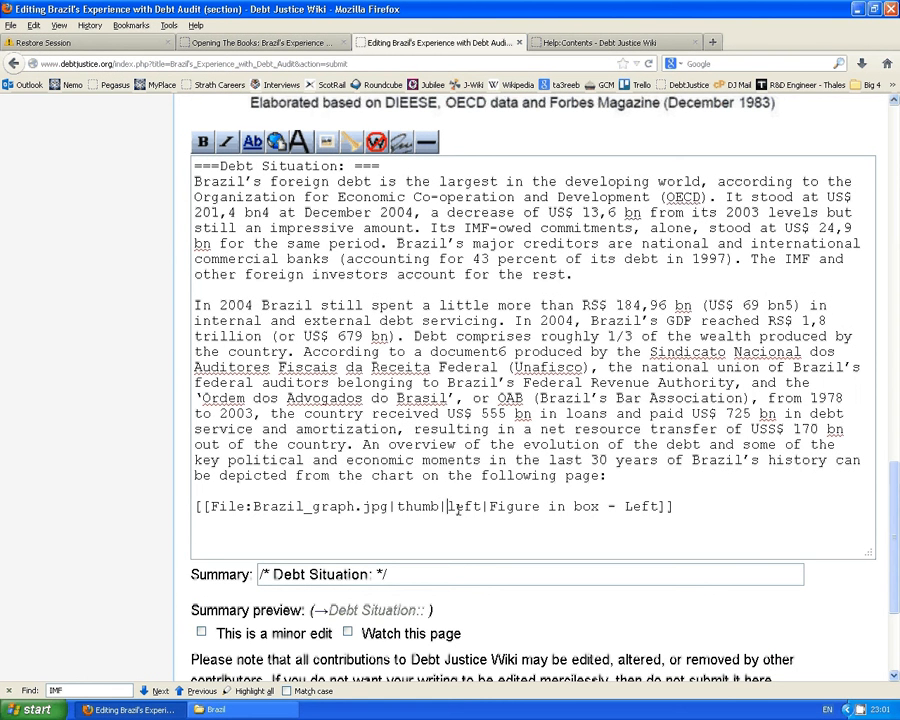
Set the chart thumbnail's alignment to right and its caption to "Brazil's Debt".
double_click(453, 508)
text(right)
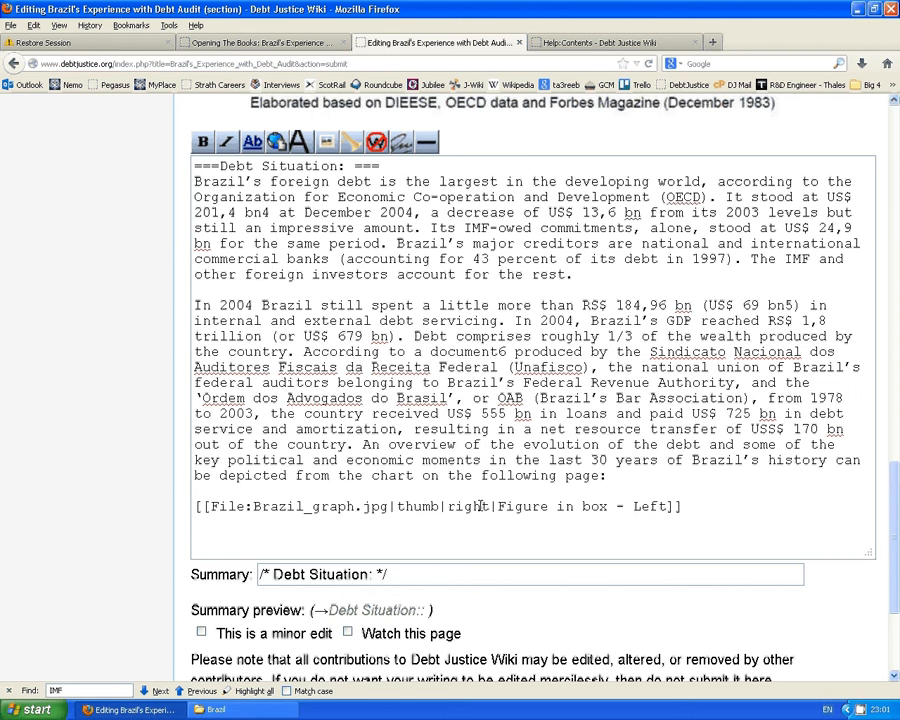
drag(499, 507, 667, 507)
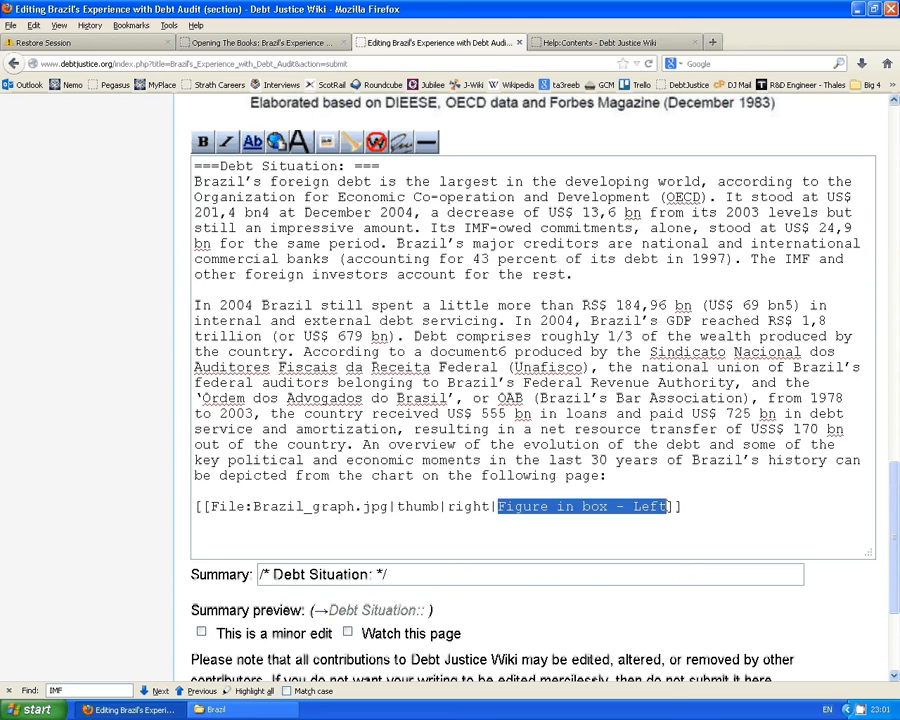
text(Bra)
text(zil')
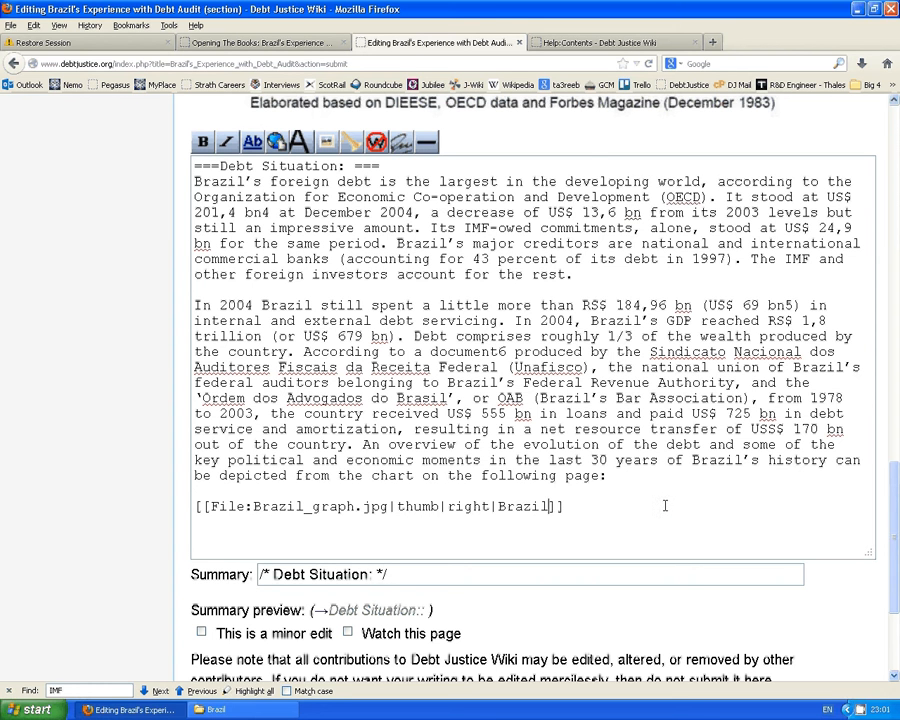
text(s Debt)
click(659, 511)
Preview the section again and check the chart thumbnail's position and caption.
scroll(413, 625, down, 3)
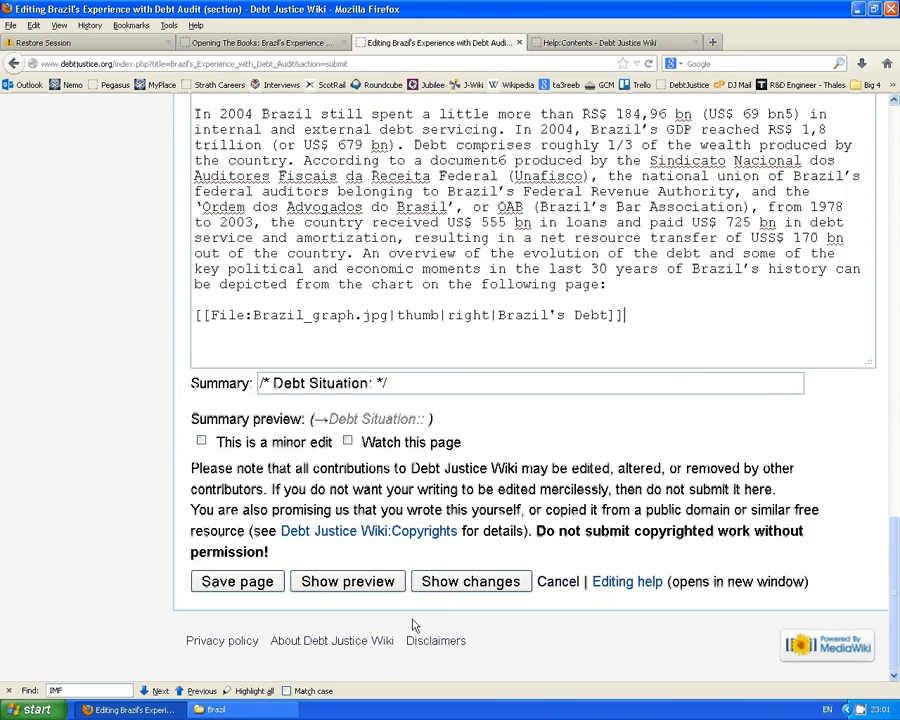
click(355, 588)
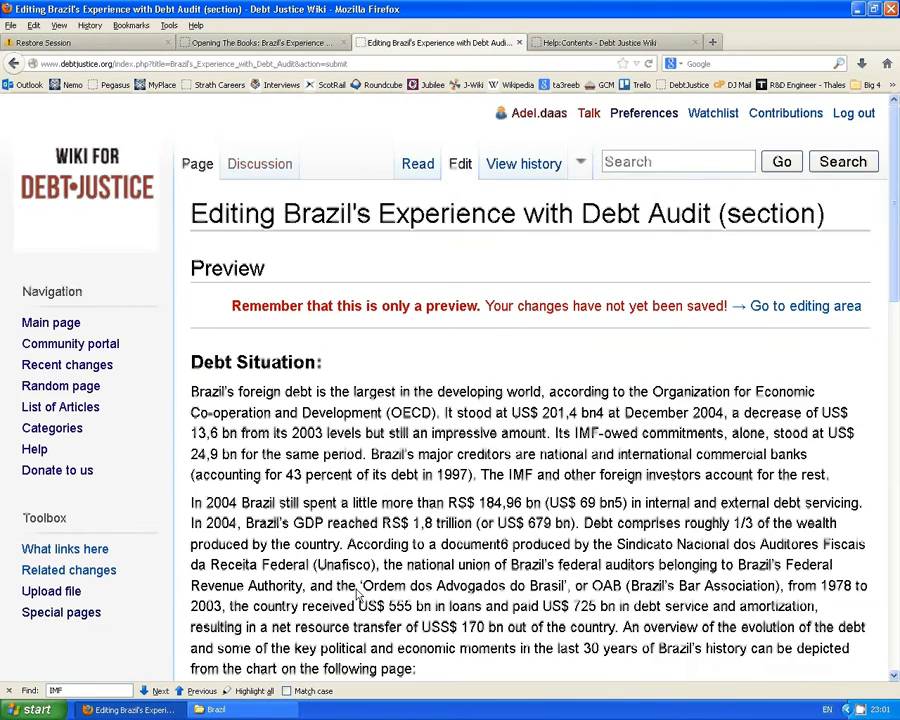
scroll(389, 532, down, 2)
scroll(389, 531, down, 6)
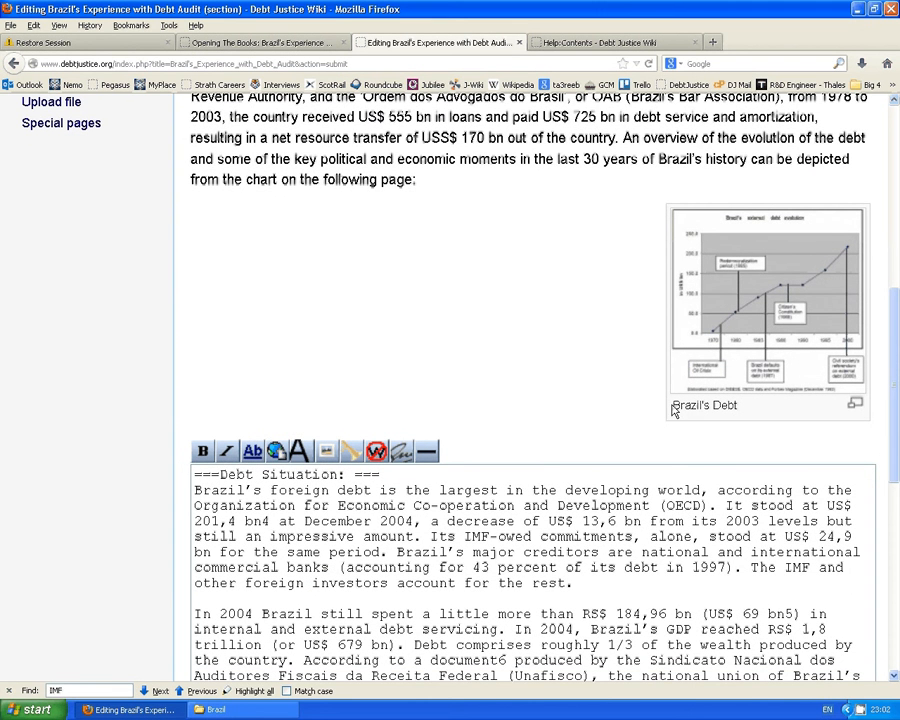
Change the Brazil_graph.jpg thumbnail's alignment to left and preview the Debt Situation section.
ctrl+scroll(701, 408, up, 1)
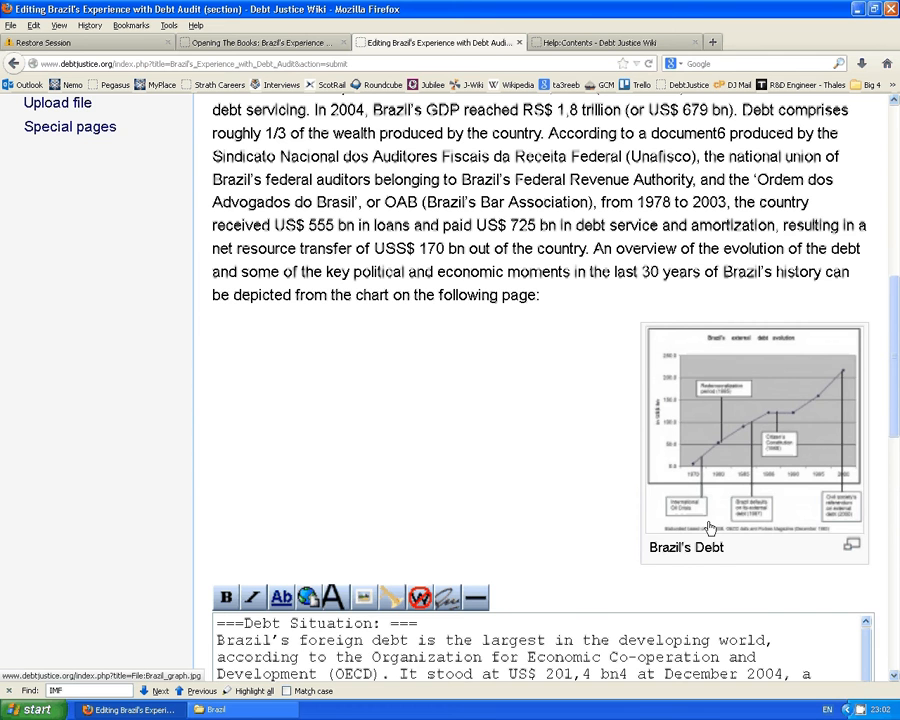
ctrl+scroll(726, 551, down, 1)
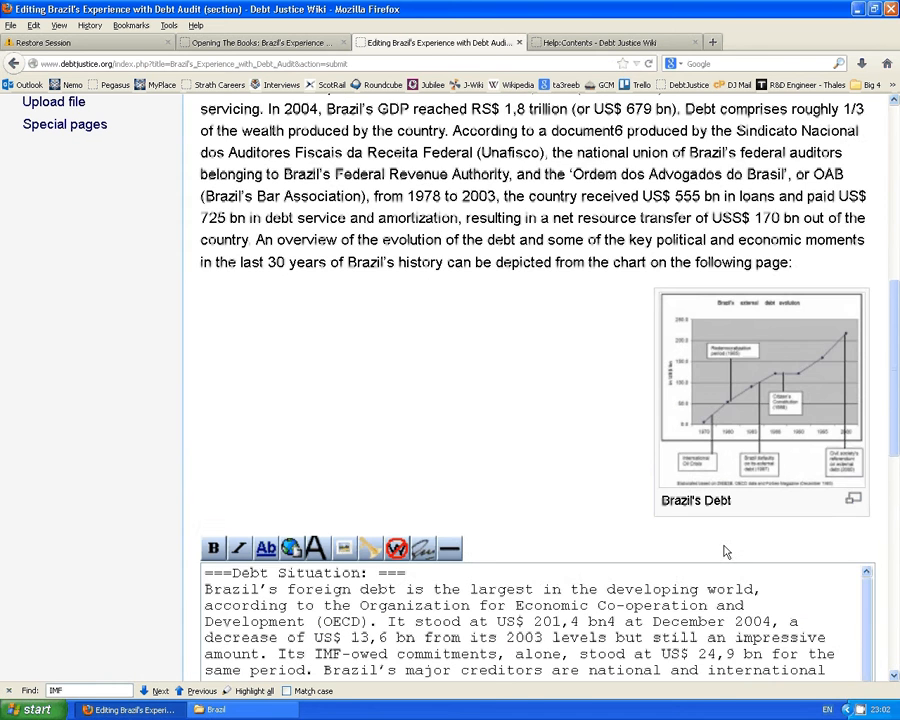
ctrl+scroll(726, 551, down, 1)
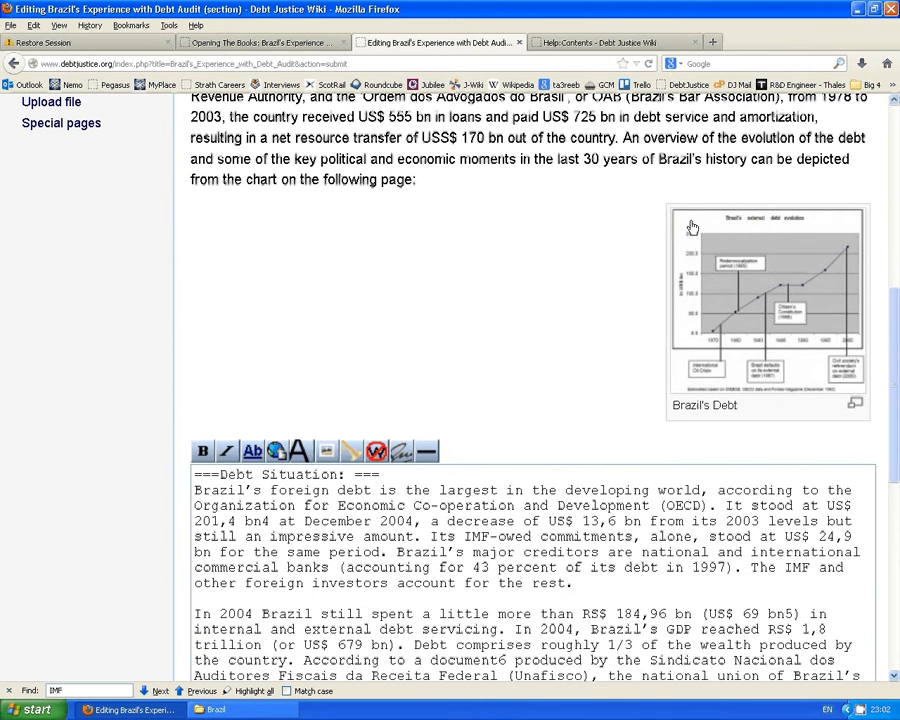
scroll(695, 279, down, 8)
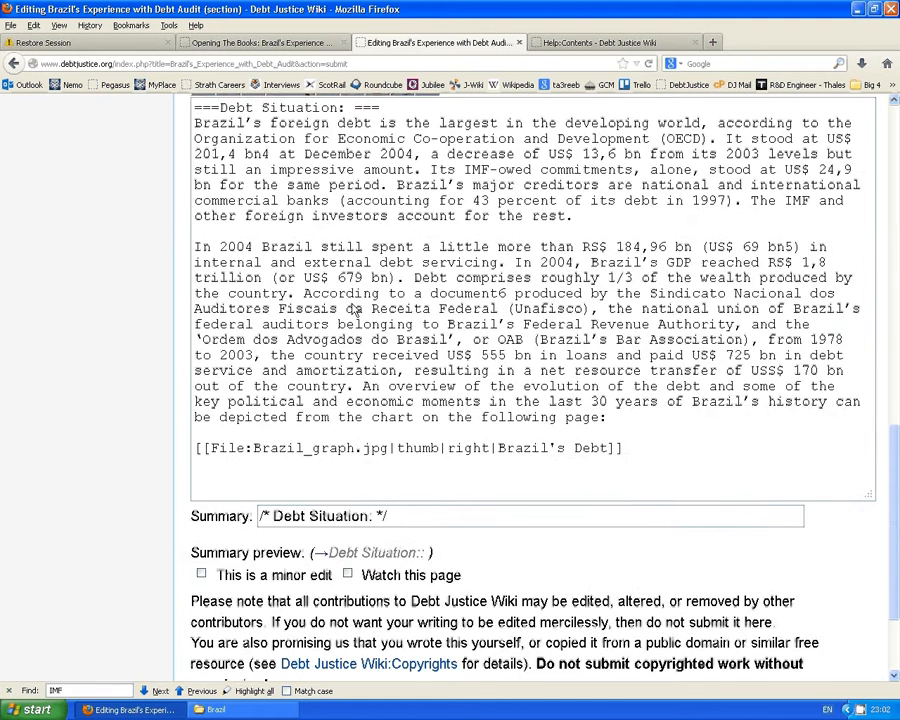
double_click(467, 325)
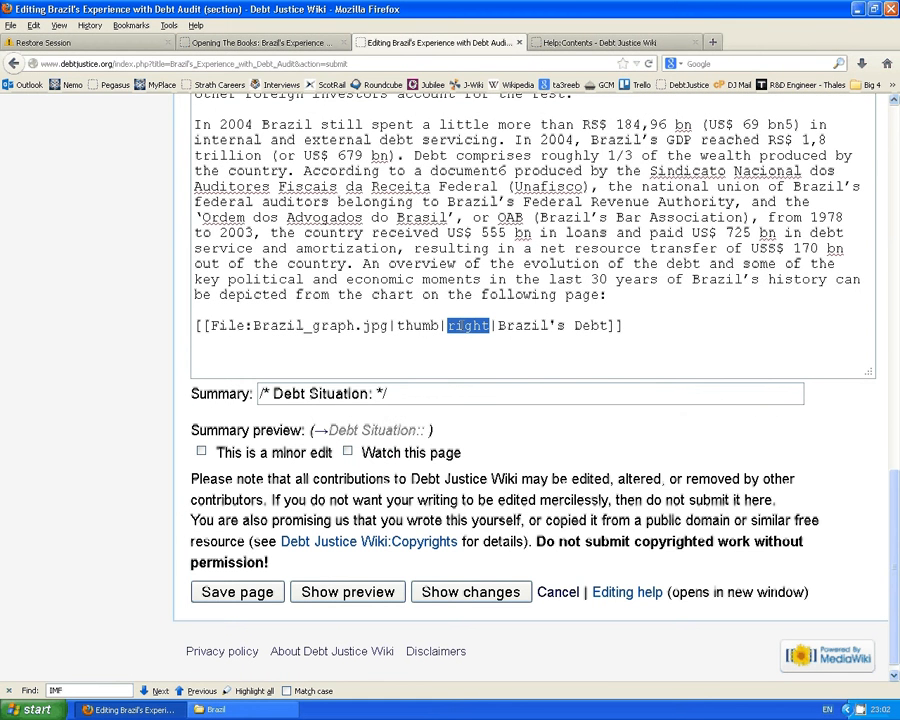
text(left)
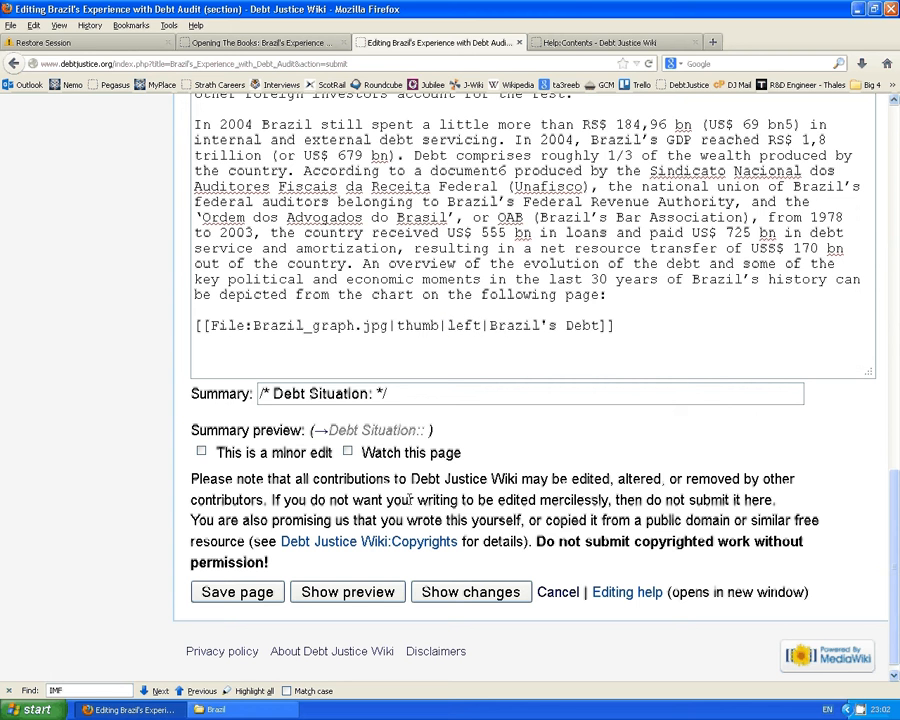
click(350, 594)
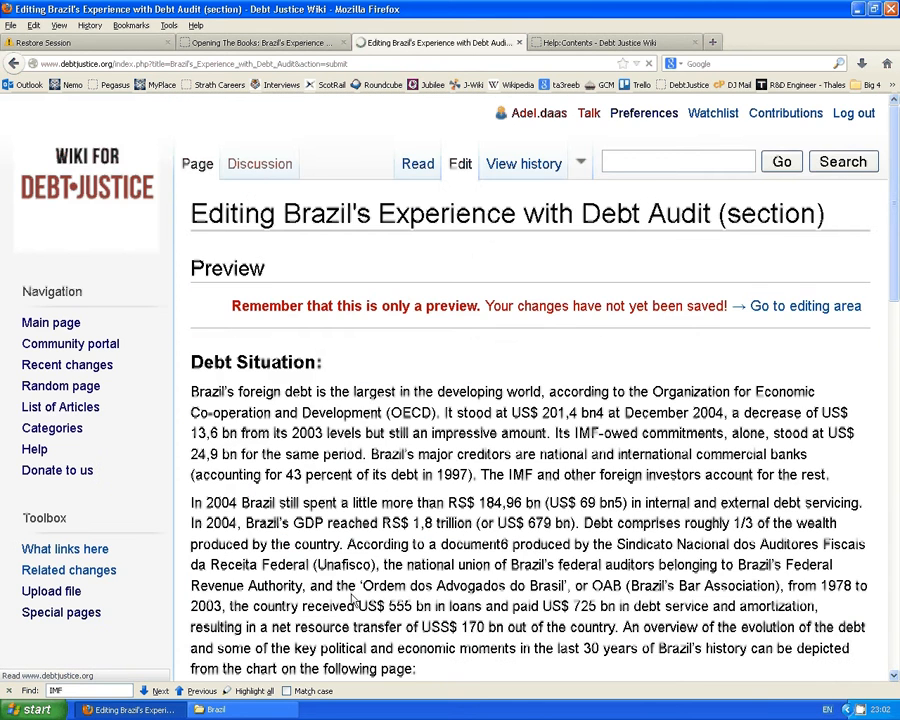
scroll(352, 530, down, 5)
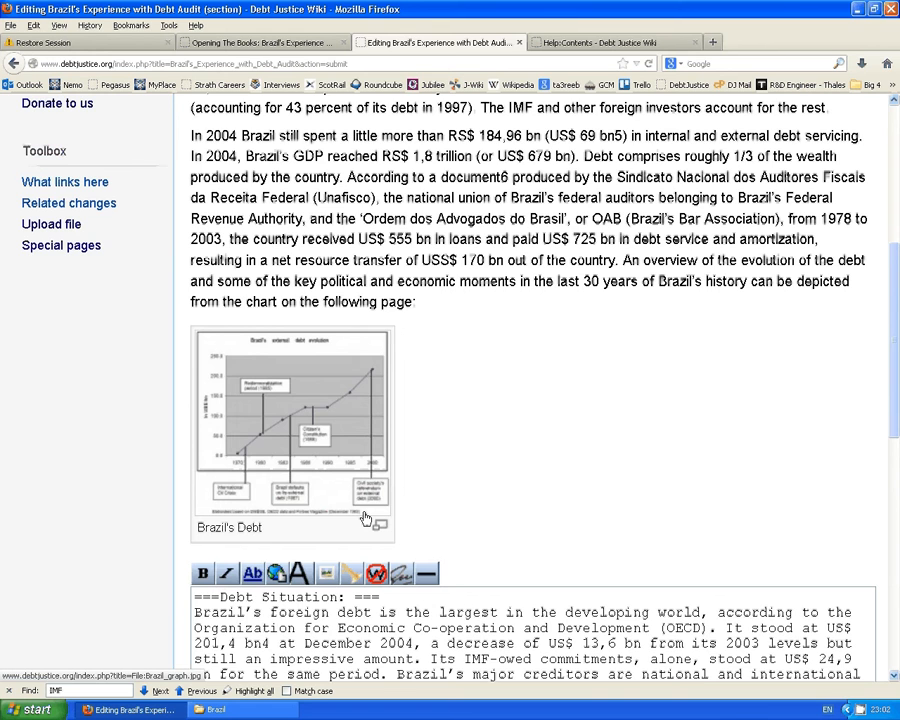
Review the help page's file link examples, up to the one displaying a figure at a specified pixel size.
scroll(365, 518, down, 5)
scroll(365, 508, down, 5)
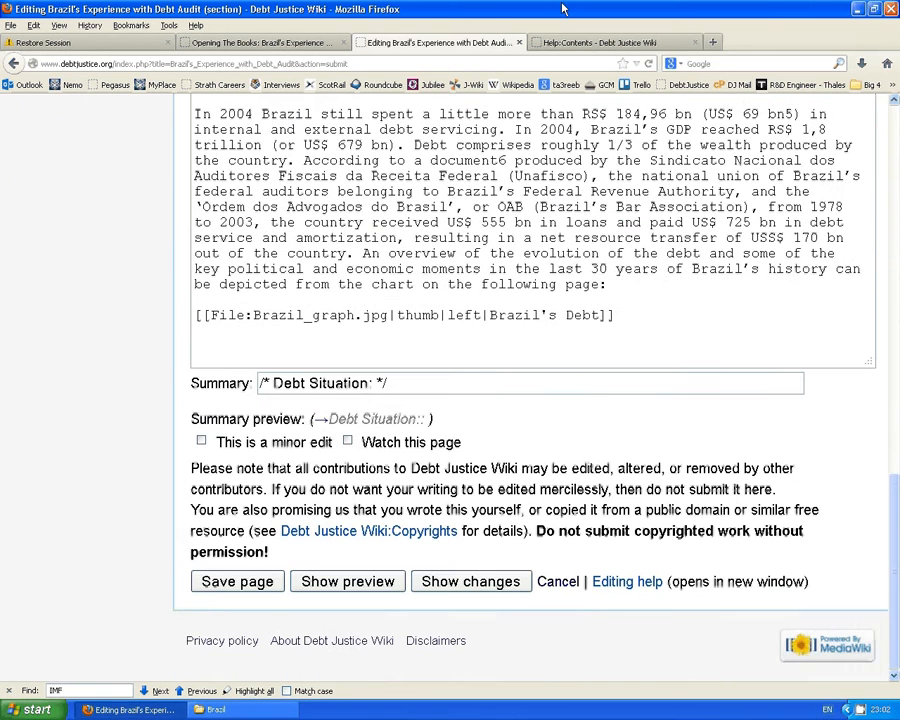
click(532, 42)
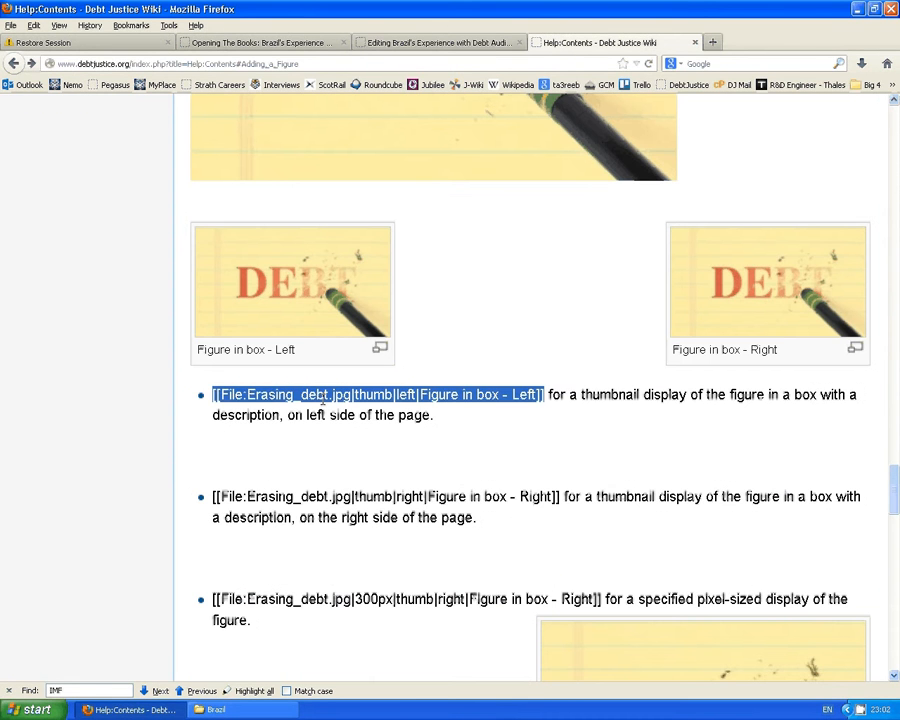
click(378, 417)
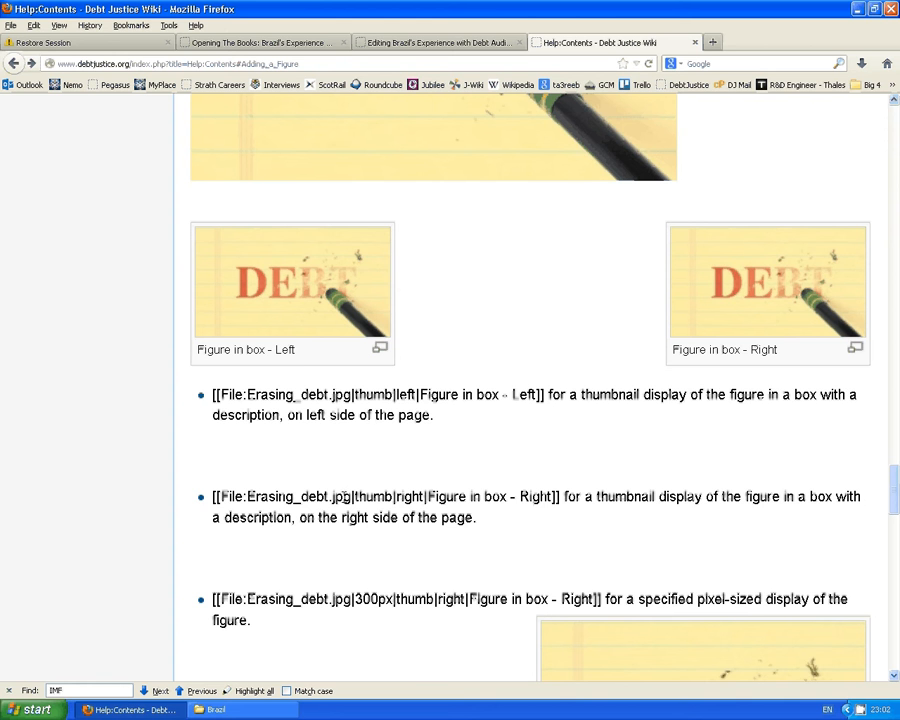
scroll(333, 494, down, 1)
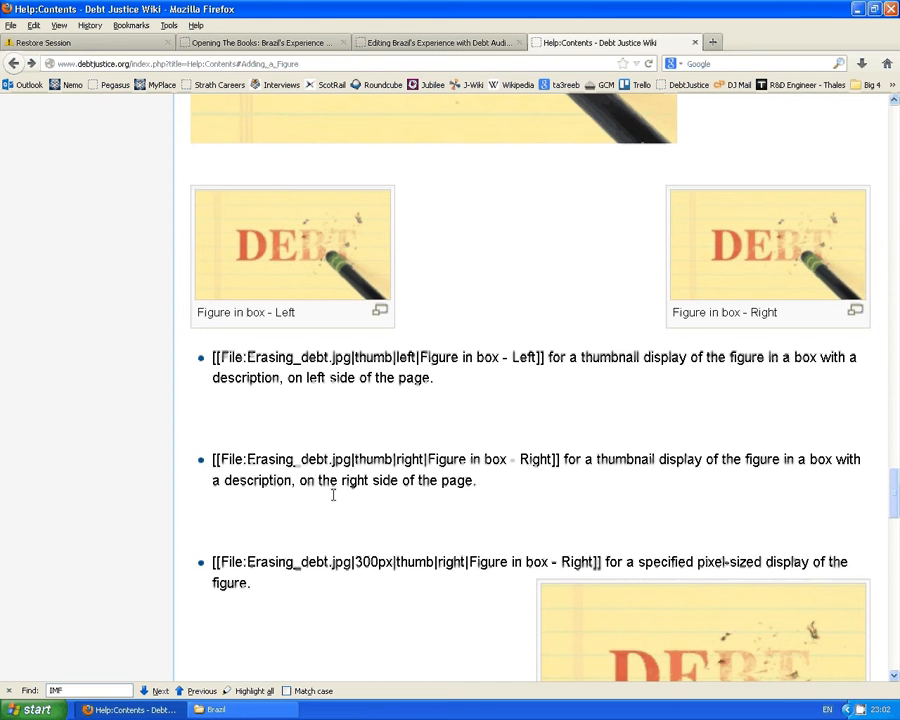
scroll(333, 494, down, 4)
drag(356, 354, 394, 354)
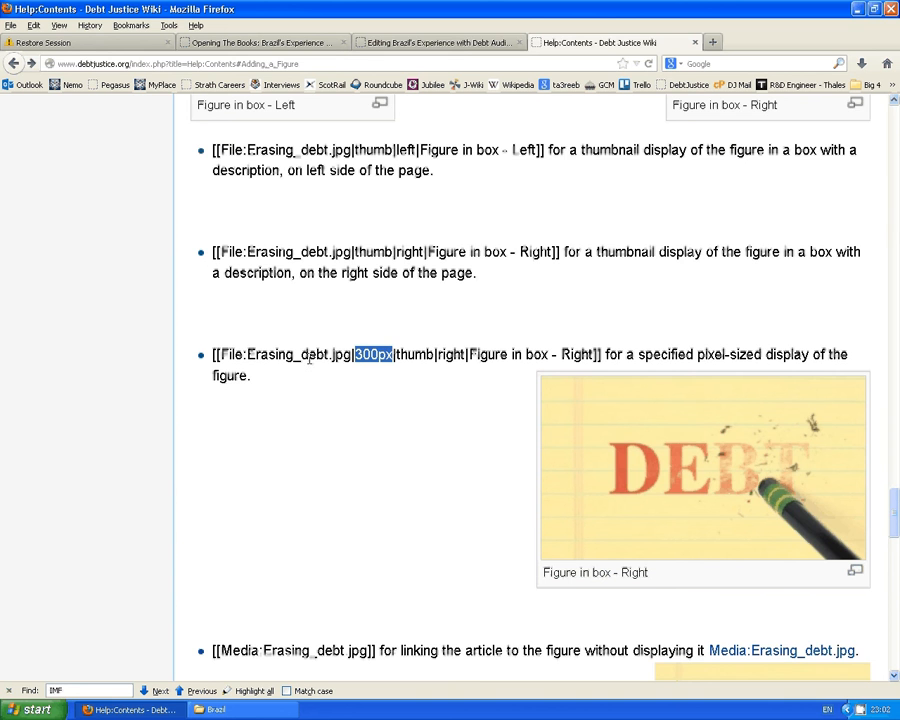
Add a 400px size parameter before thumb in the chart's file link and preview the section.
click(457, 45)
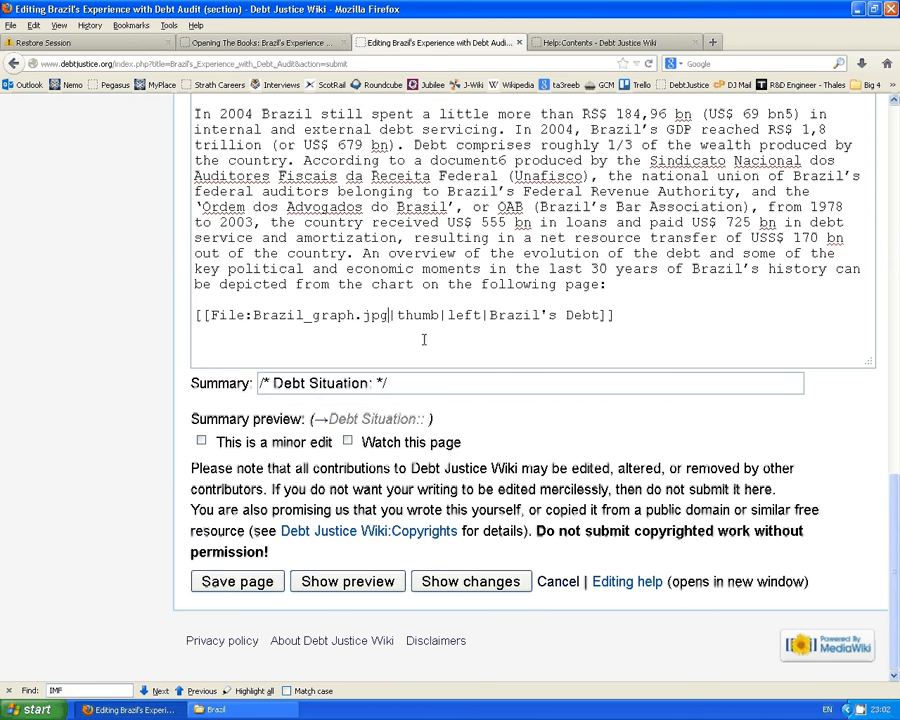
text(|300px)
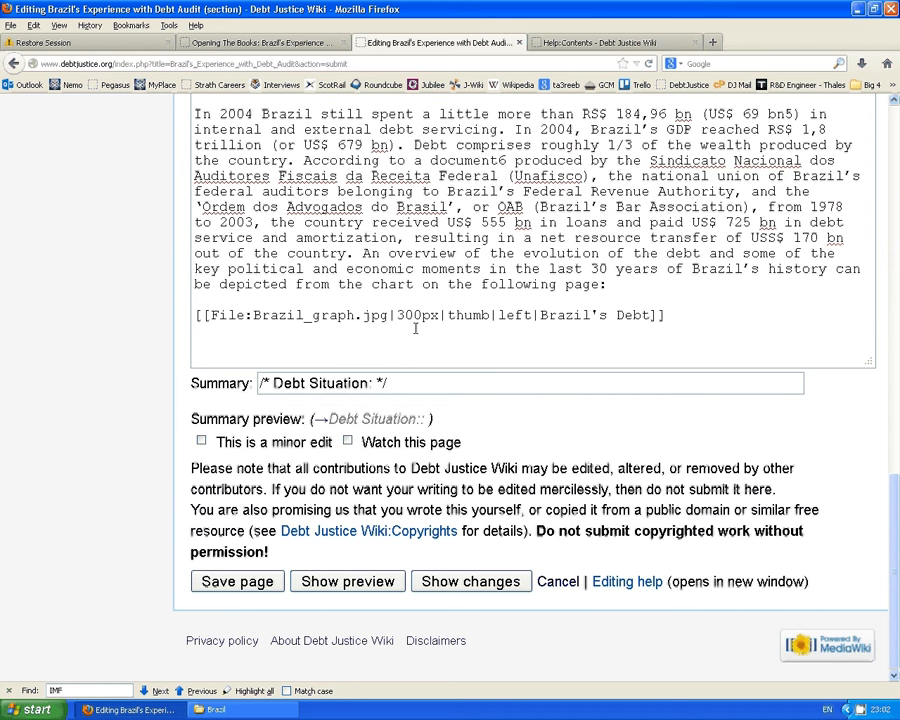
drag(397, 316, 406, 316)
text(4)
click(352, 580)
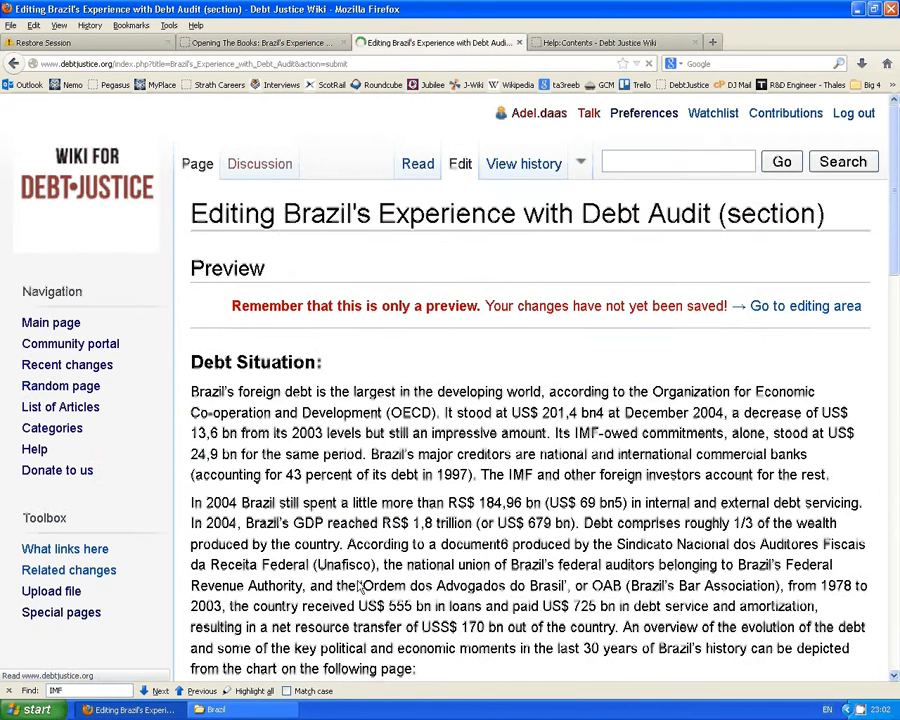
scroll(400, 505, down, 2)
scroll(400, 505, down, 8)
scroll(401, 506, up, 4)
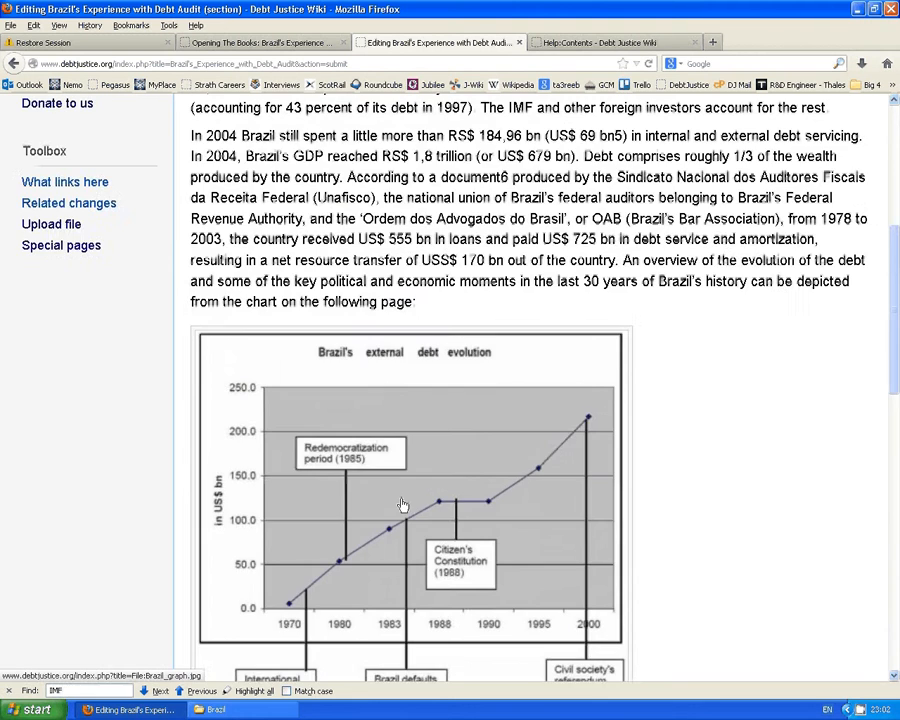
scroll(403, 505, down, 2)
scroll(406, 491, down, 4)
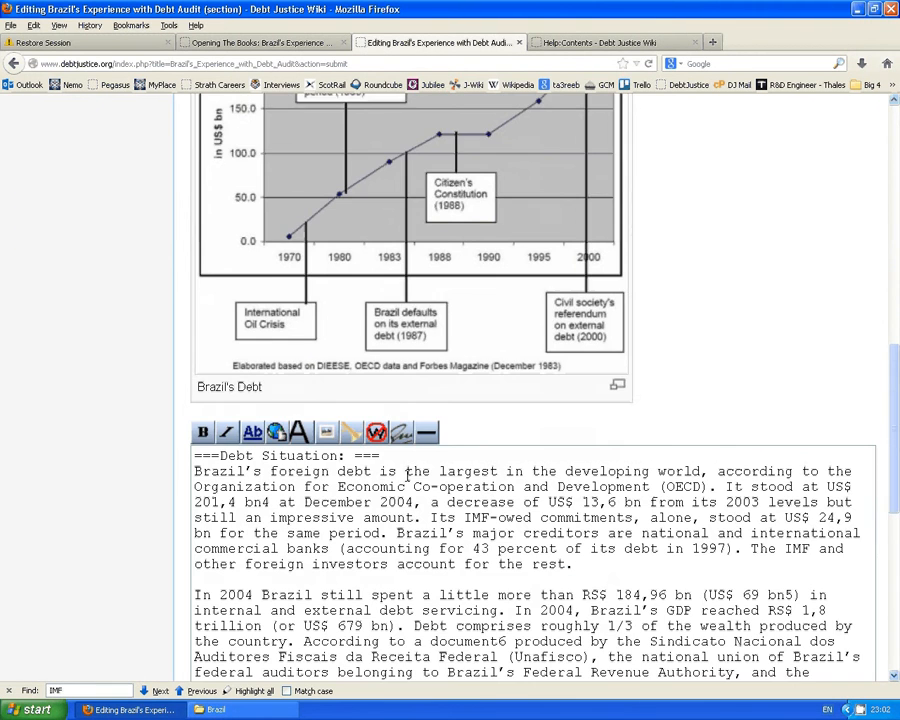
Remove the left alignment parameter from the chart's file link and preview the chart's placement.
scroll(407, 477, down, 8)
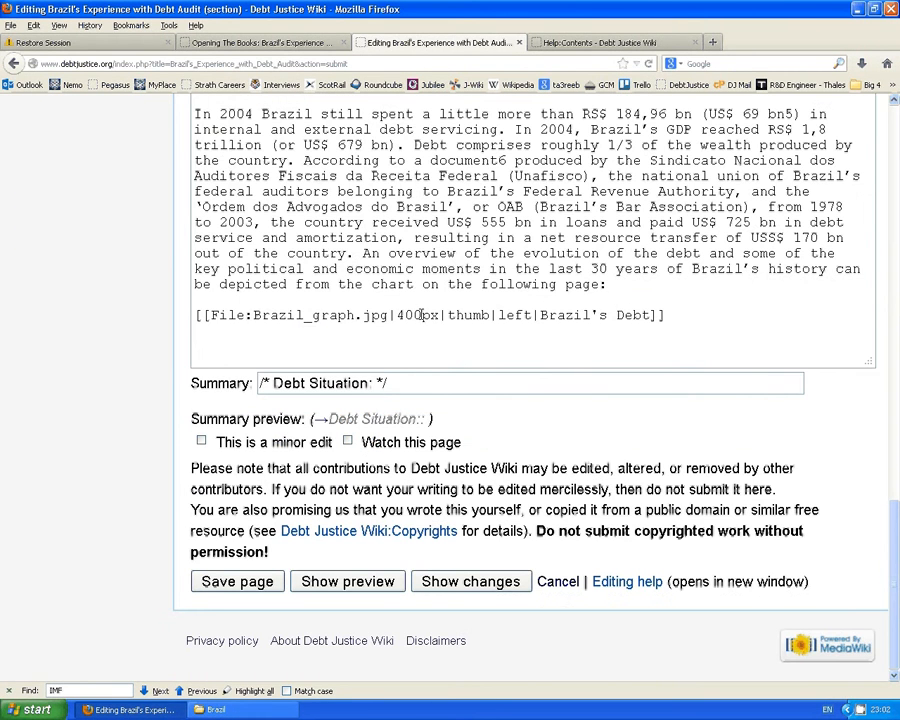
double_click(514, 316)
key(Delete)
key(Delete)
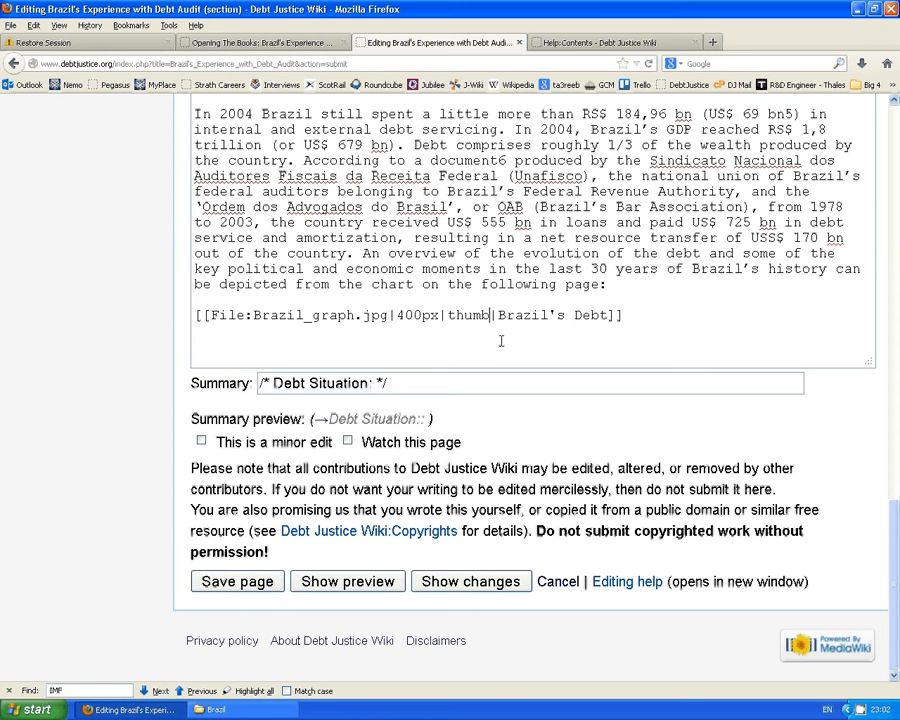
click(321, 583)
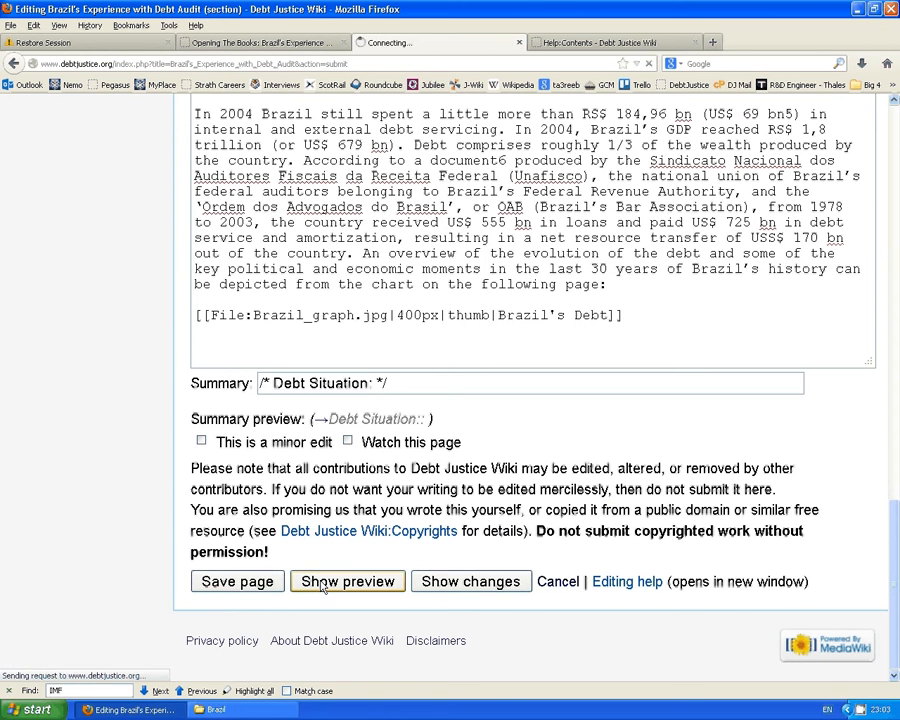
scroll(348, 512, down, 12)
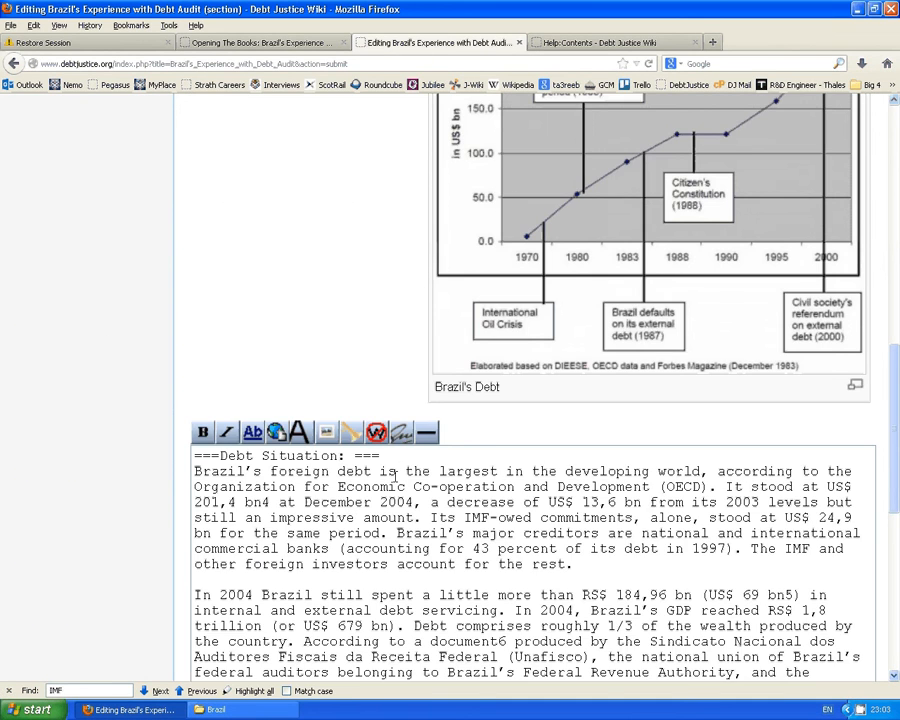
scroll(426, 462, up, 6)
scroll(426, 462, down, 6)
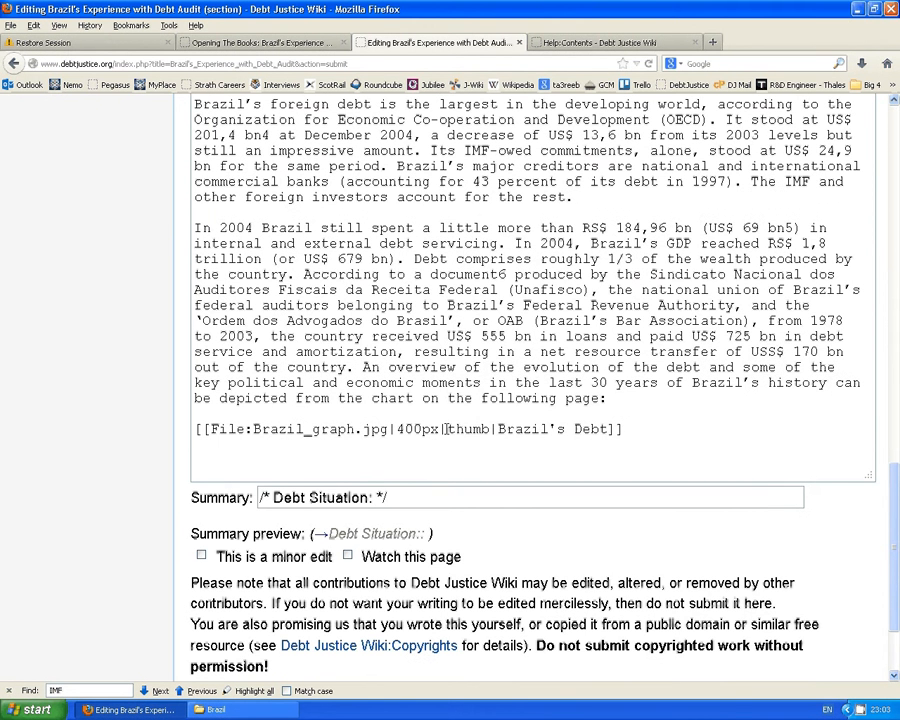
Remove the thumb parameter and the "Brazil's Debt" caption from the chart's file link and preview the section.
double_click(462, 429)
drag(442, 429, 610, 429)
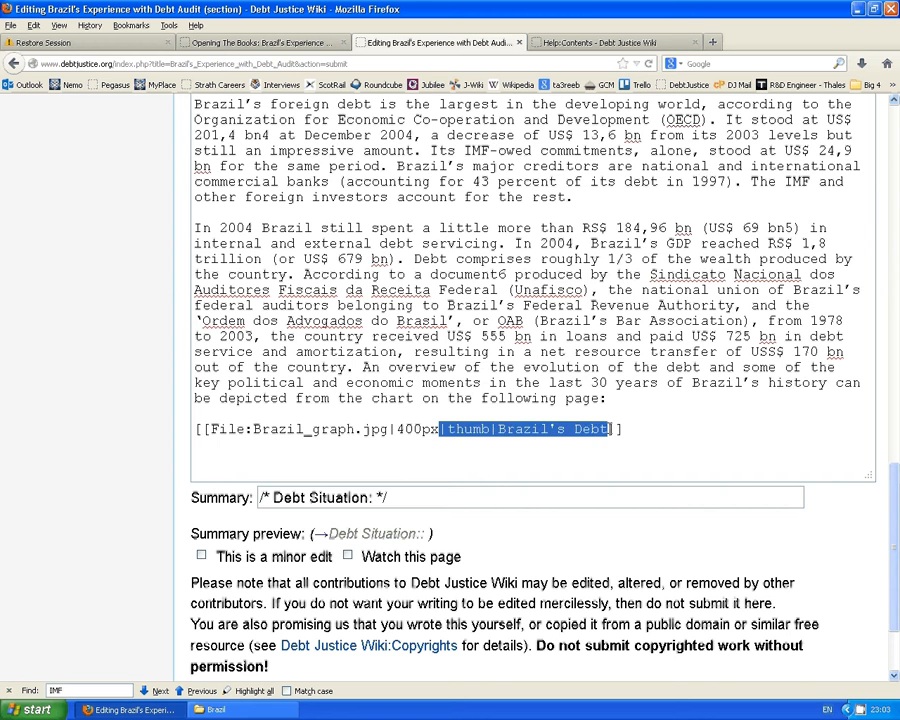
key(Delete)
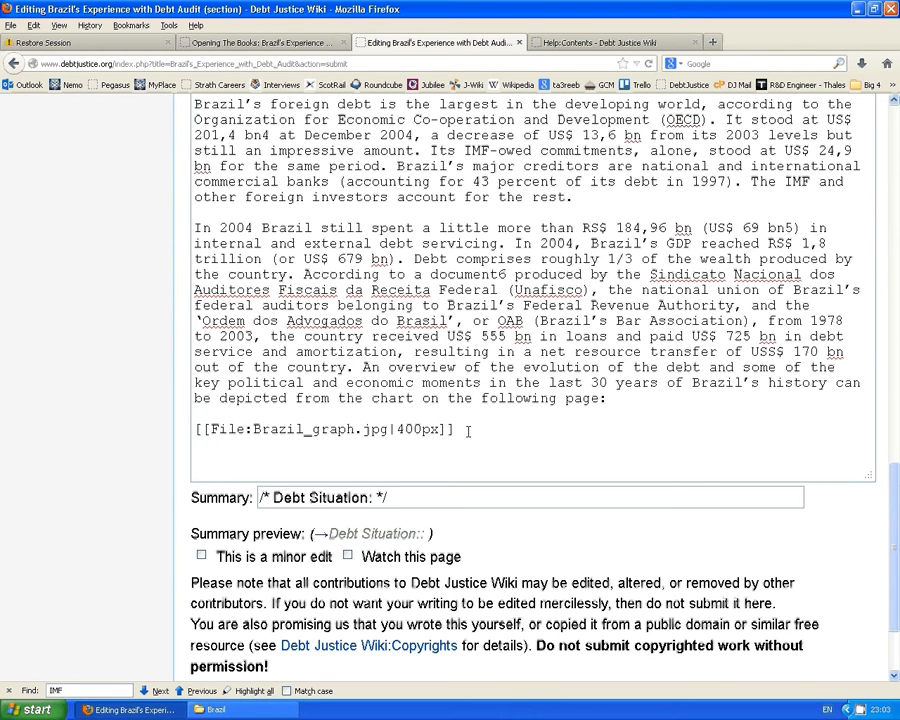
scroll(467, 431, down, 2)
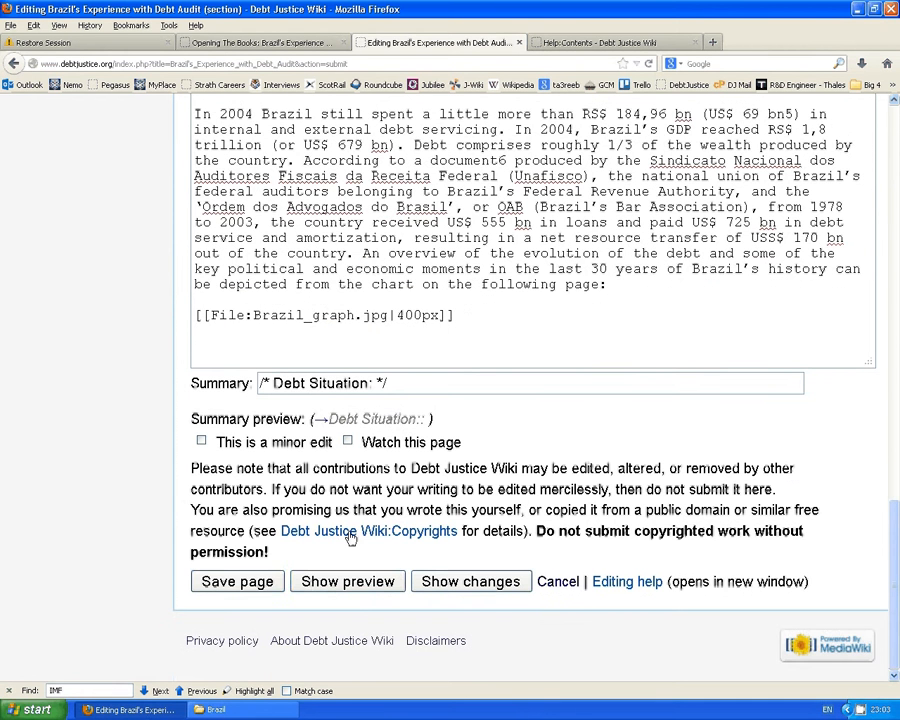
click(313, 585)
scroll(326, 548, down, 8)
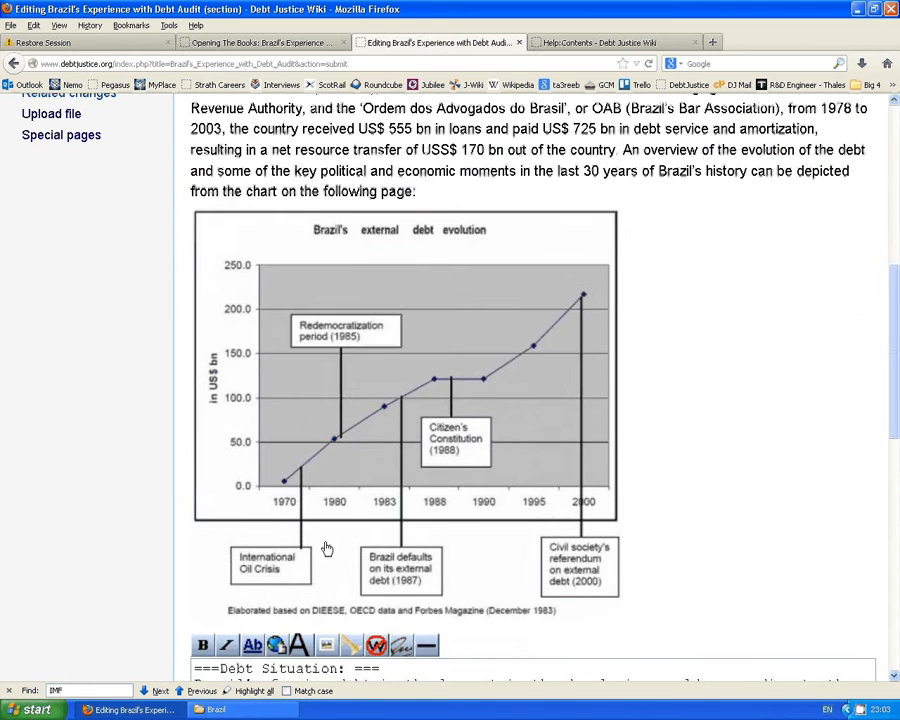
scroll(326, 548, down, 4)
scroll(313, 524, up, 1)
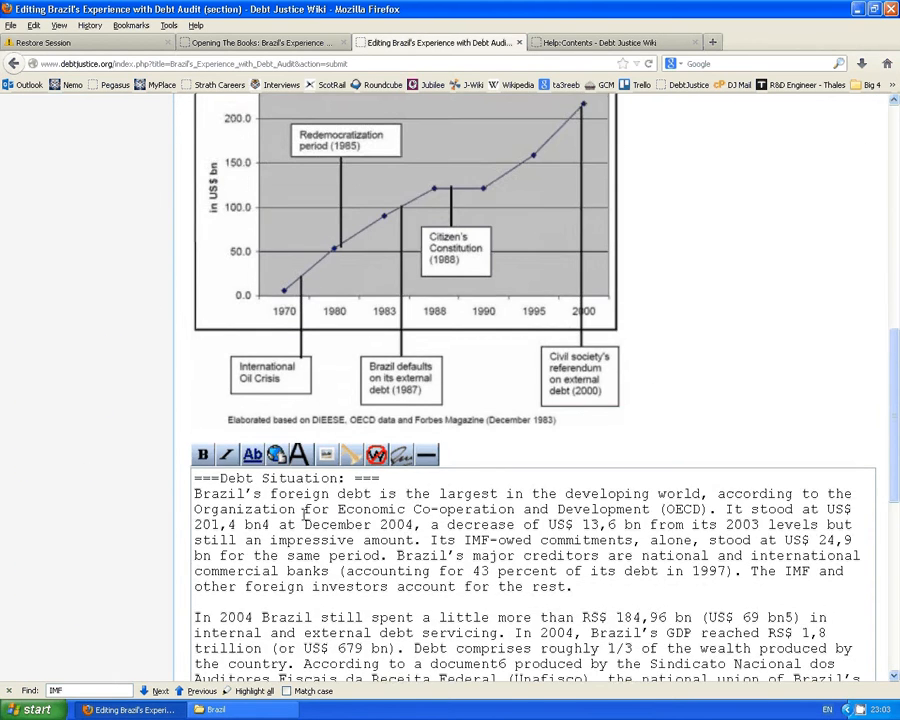
scroll(305, 514, up, 3)
scroll(358, 485, down, 2)
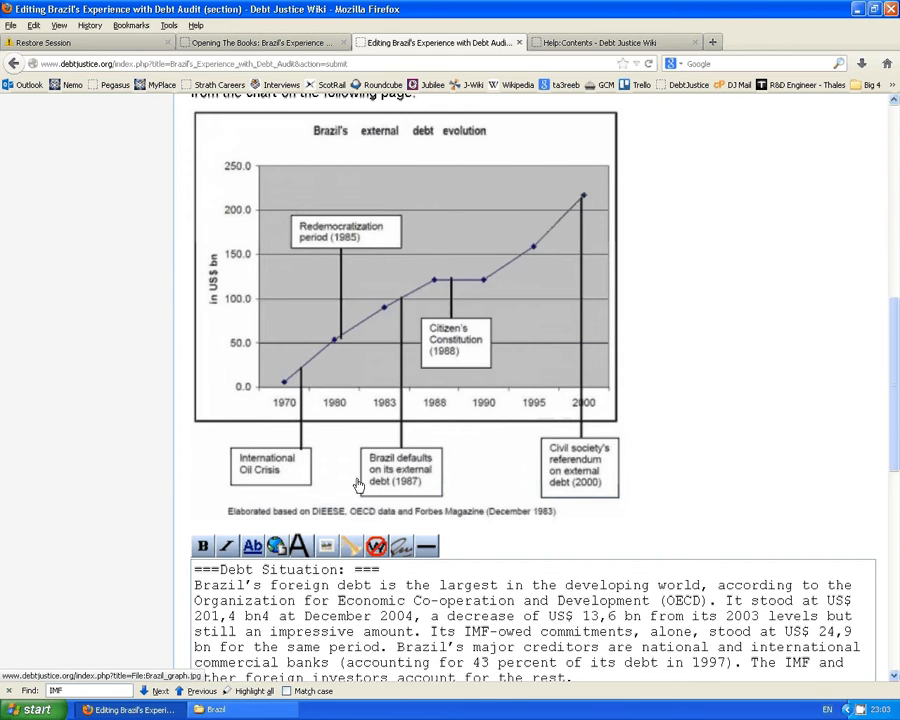
Review the help page's examples for linking a figure to an internal page or an external address.
click(597, 44)
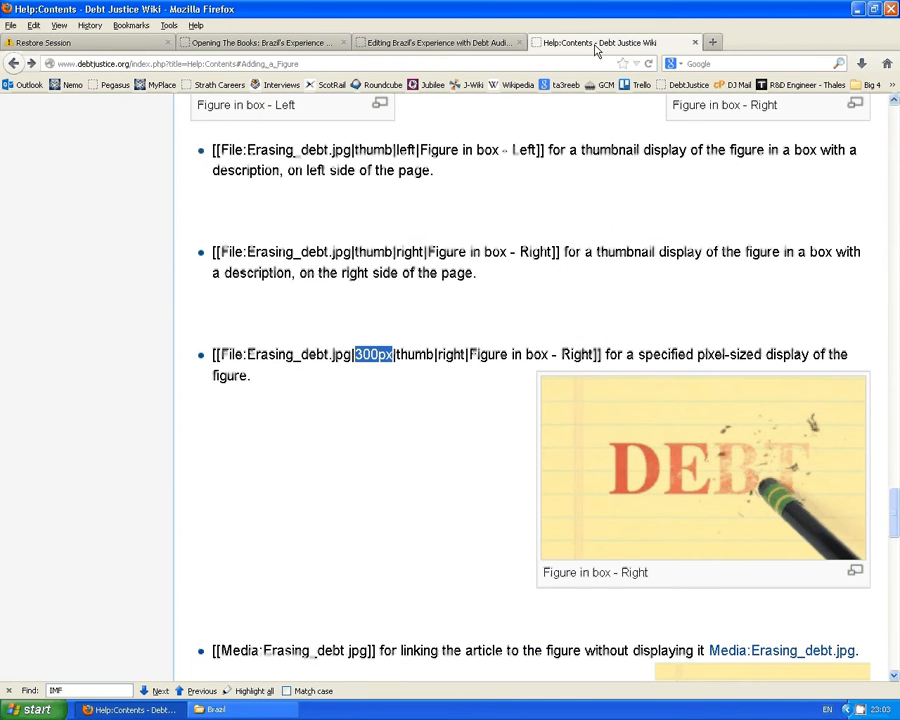
scroll(423, 303, down, 5)
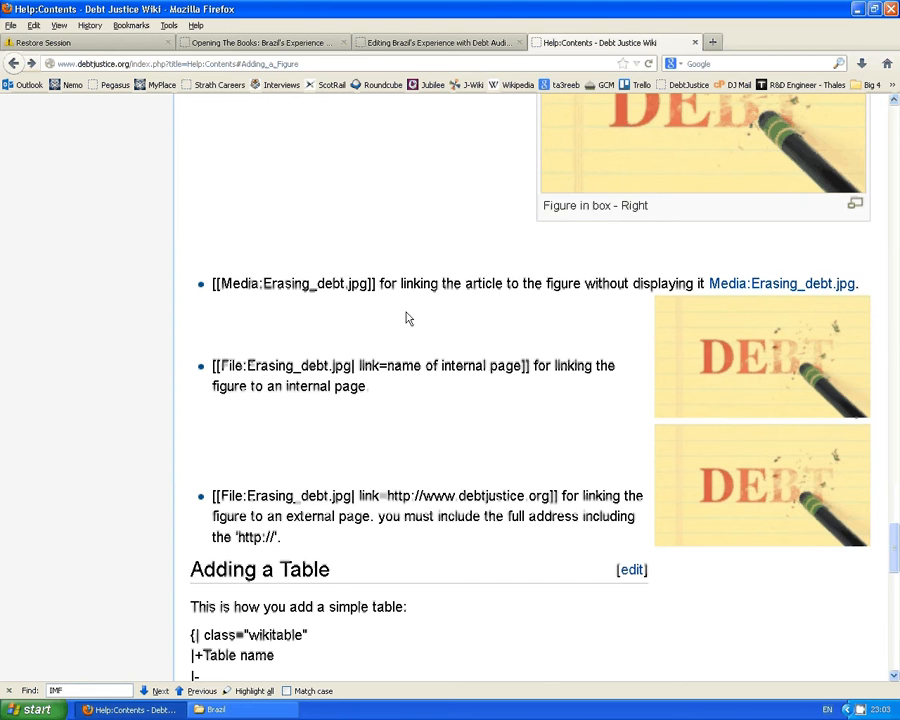
scroll(632, 278, down, 2)
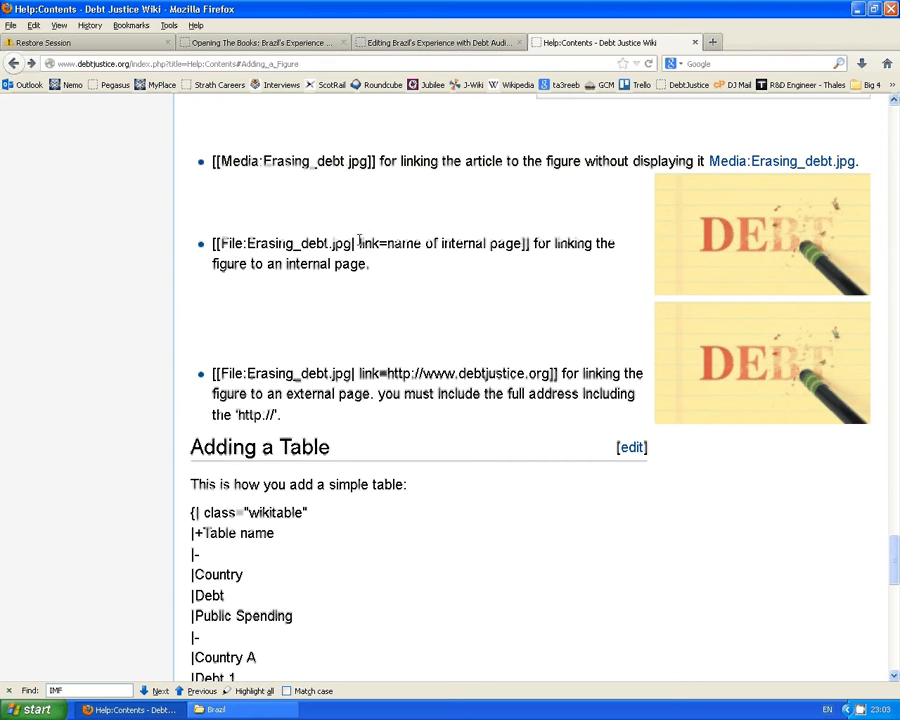
drag(359, 242, 387, 243)
click(364, 243)
Replace the size parameter in the chart's file link with a "link=" parameter that has no target.
click(479, 43)
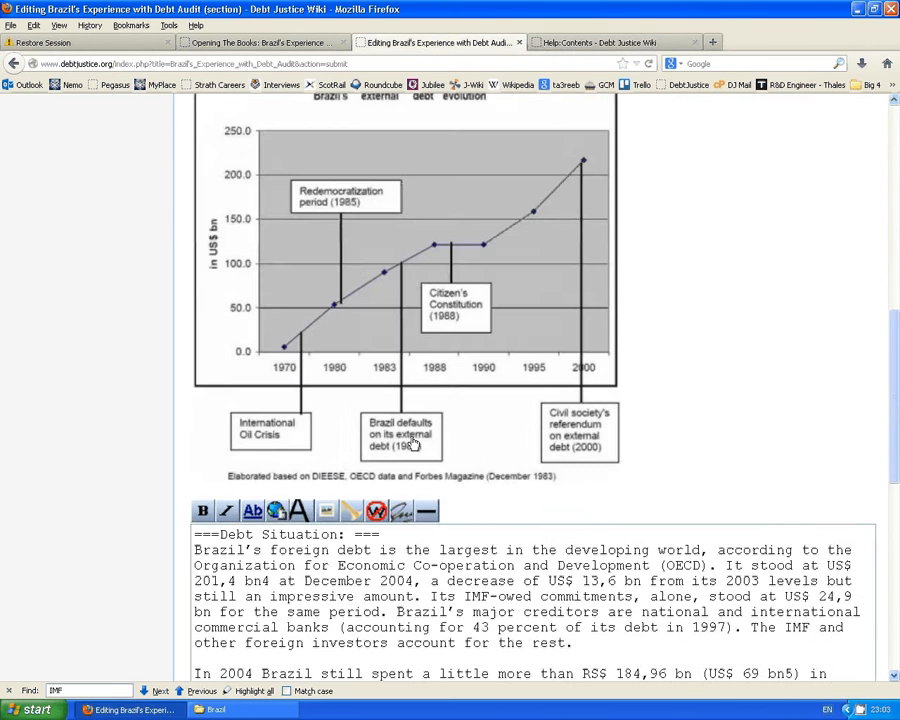
scroll(415, 443, down, 8)
click(437, 383)
key(BackSpace)
key(BackSpace)
key(BackSpace)
key(BackSpace)
key(BackSpace)
key(BackSpace)
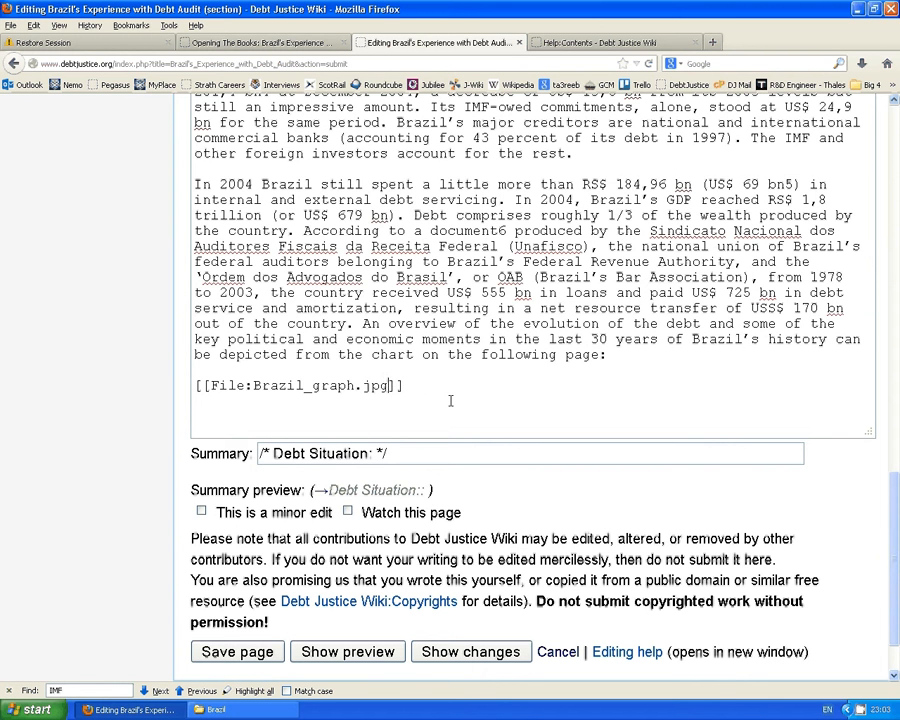
text(|link=[])
key(BackSpace)
key(BackSpace)
Copy the article title "Opening The Books: Brazil's Experience With Debt Audits" and paste it as the chart's link target.
click(237, 43)
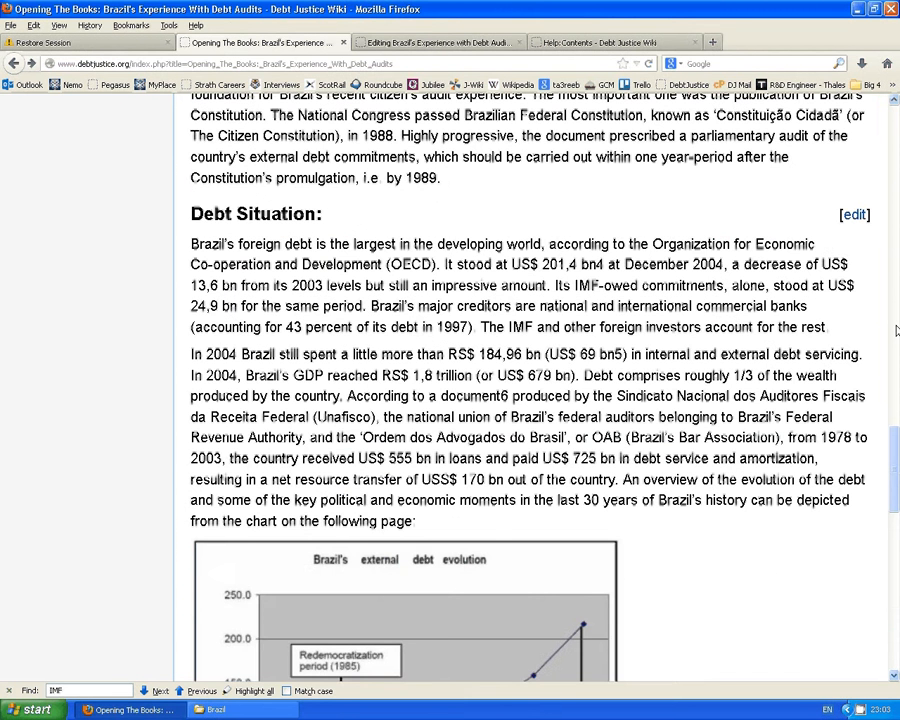
scroll(895, 470, up, 20)
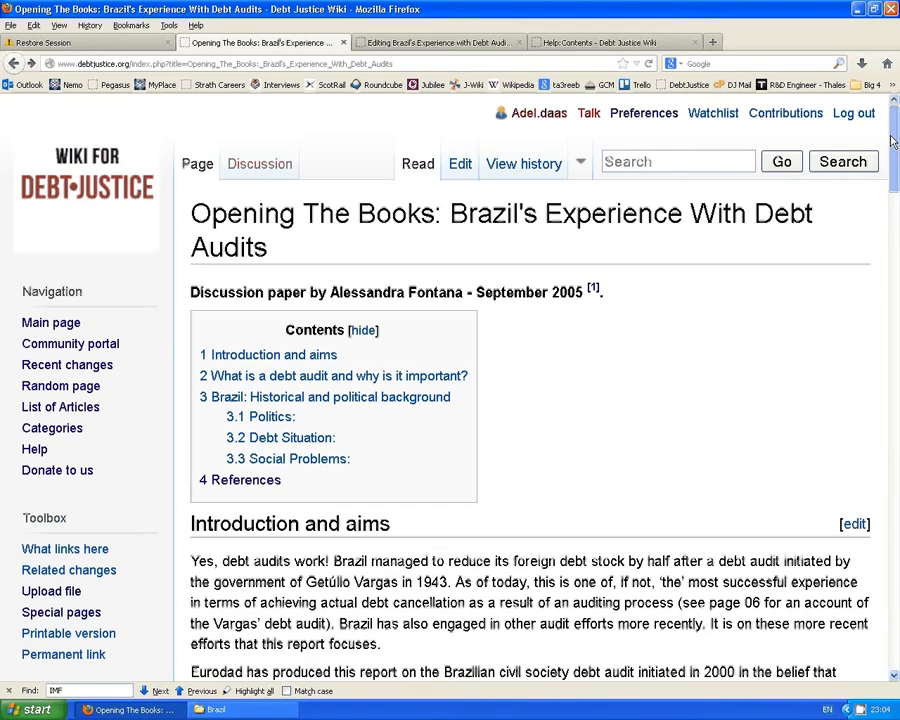
drag(192, 213, 271, 249)
key(ctrl+c)
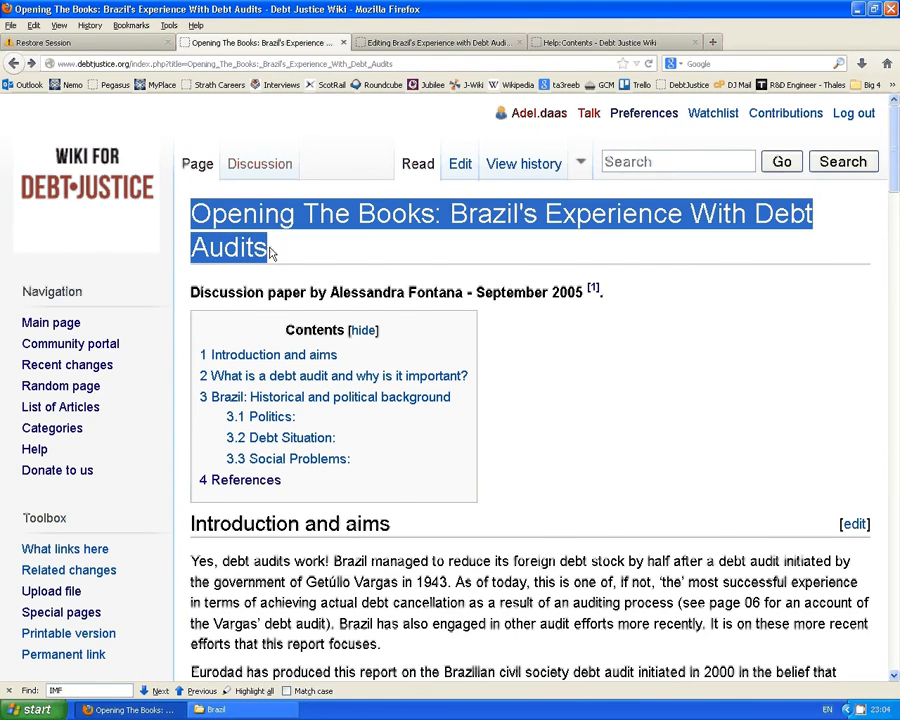
click(378, 42)
click(441, 385)
key(ctrl+v)
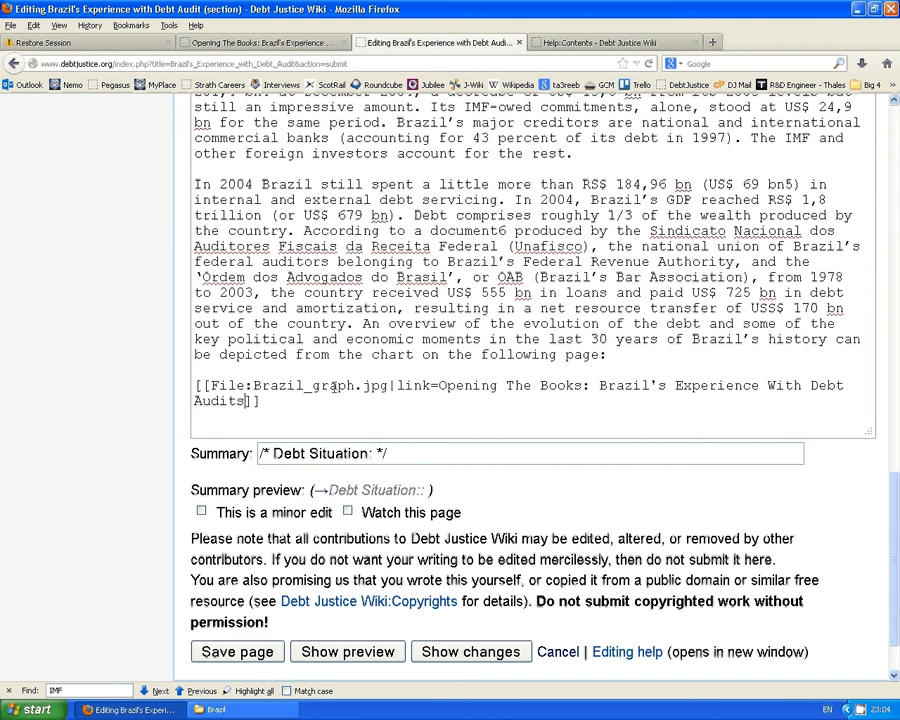
Preview the section, test the chart's link to the internal article and return to the section editor.
click(329, 655)
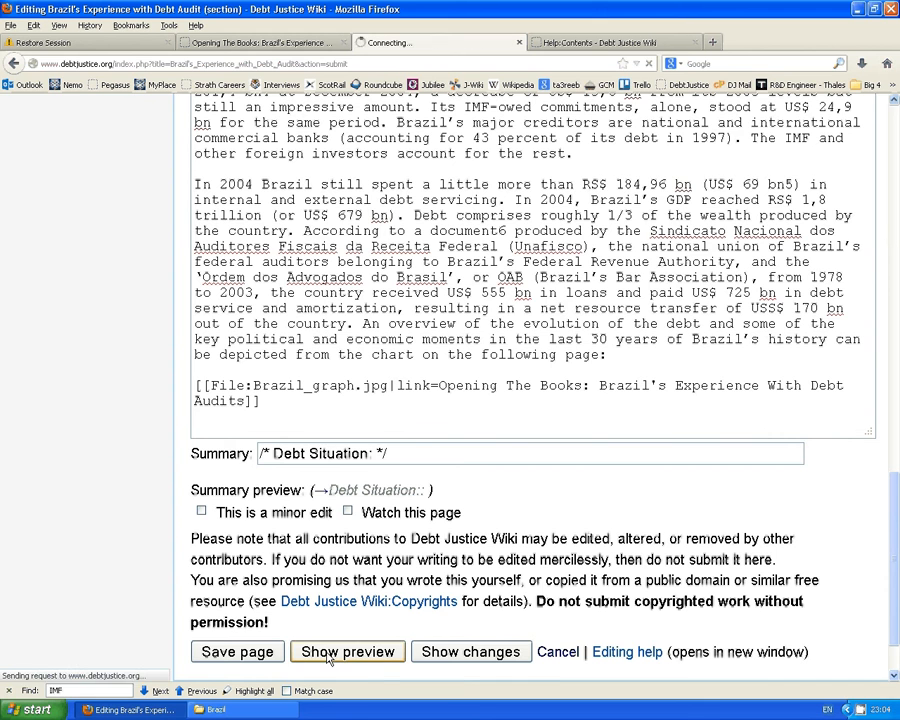
scroll(396, 431, down, 10)
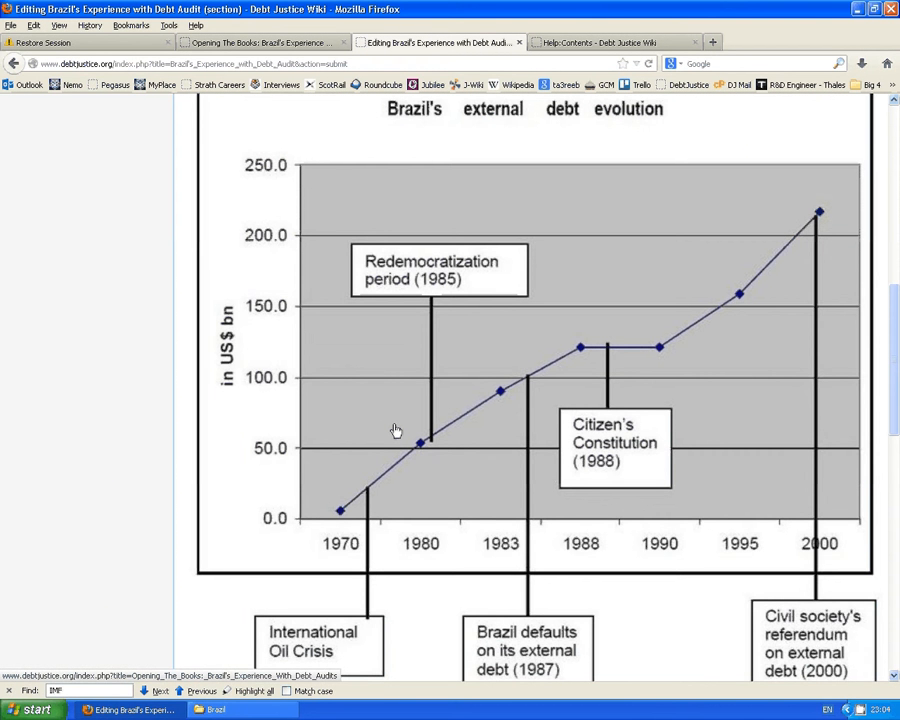
scroll(512, 223, down, 2)
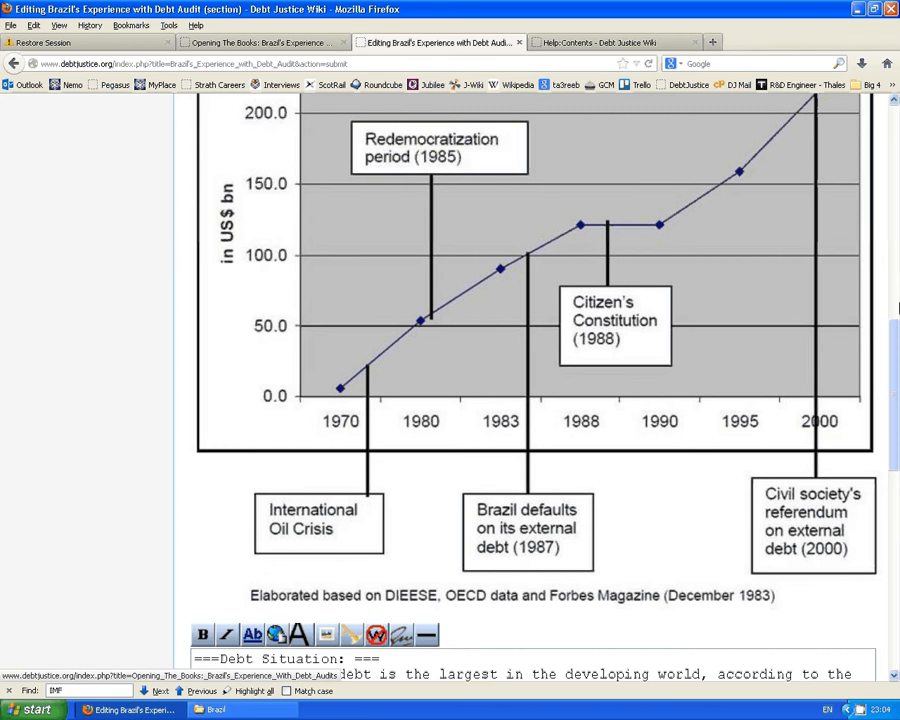
scroll(897, 310, up, 1)
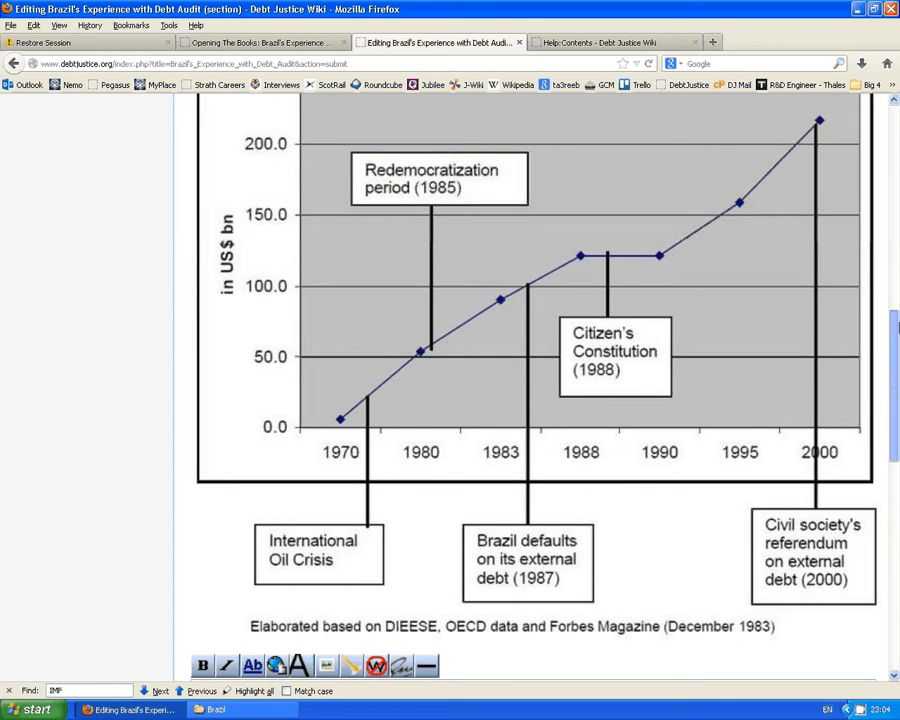
scroll(455, 249, down, 2)
click(455, 249)
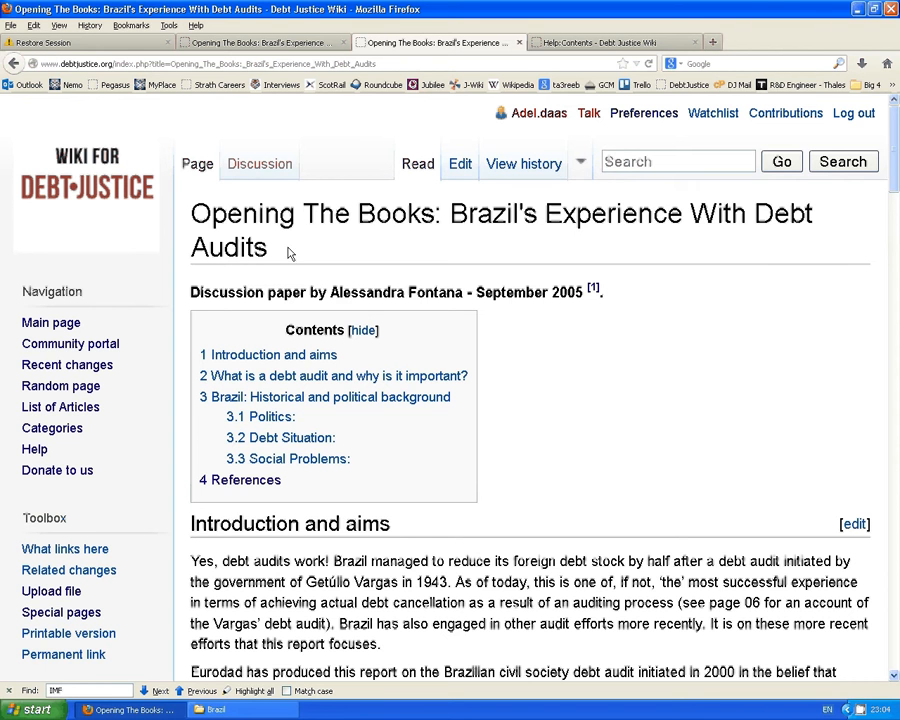
click(13, 64)
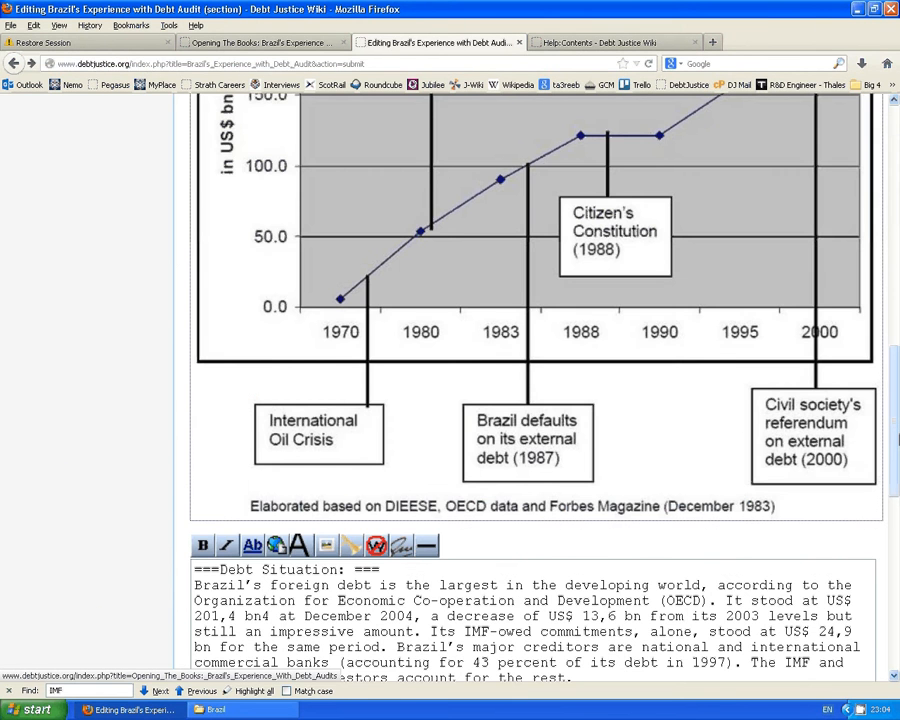
Add a 300px size parameter before the link parameter in the chart's file link and preview the section.
drag(897, 440, 897, 595)
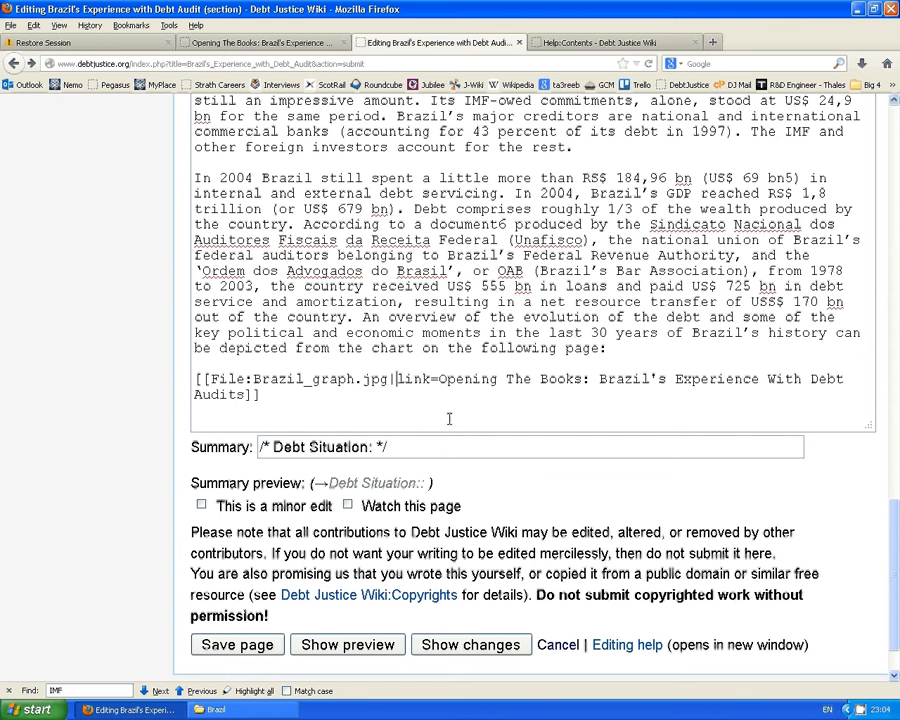
text(|)
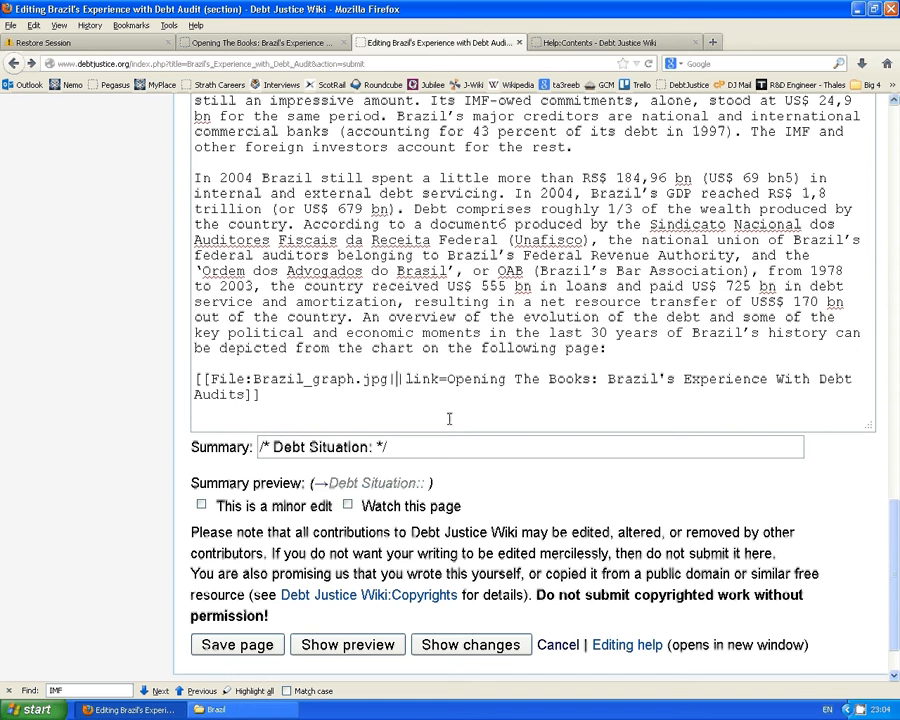
text(300px)
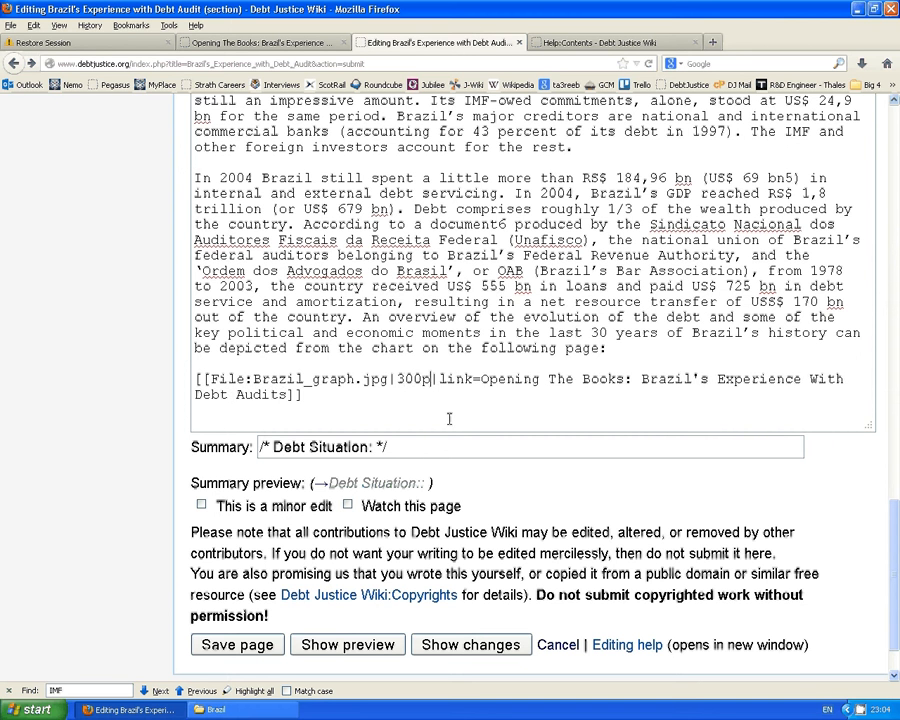
click(348, 644)
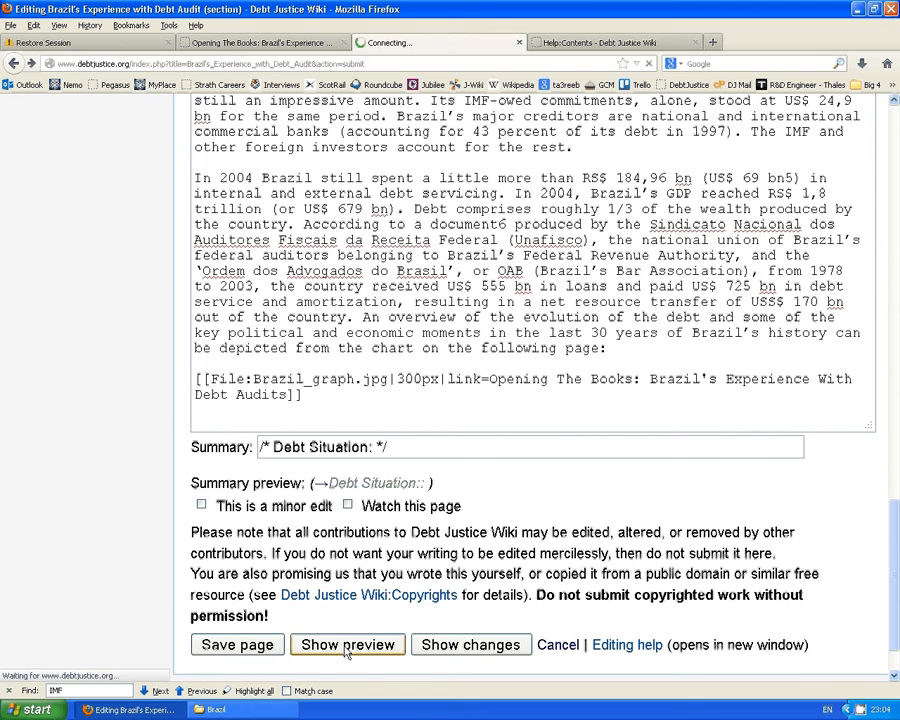
scroll(398, 548, down, 6)
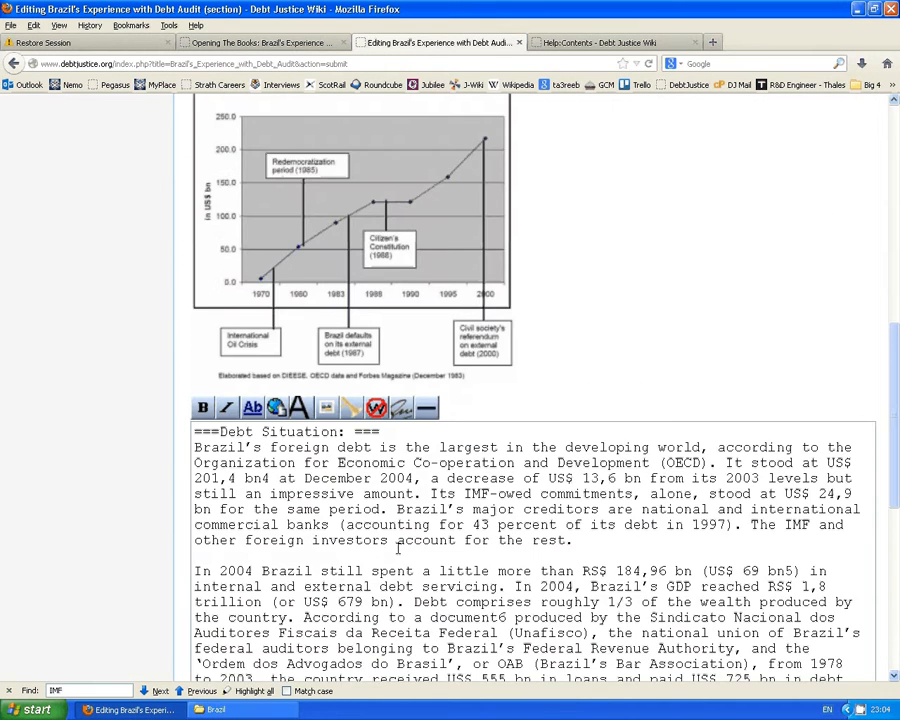
scroll(398, 548, up, 5)
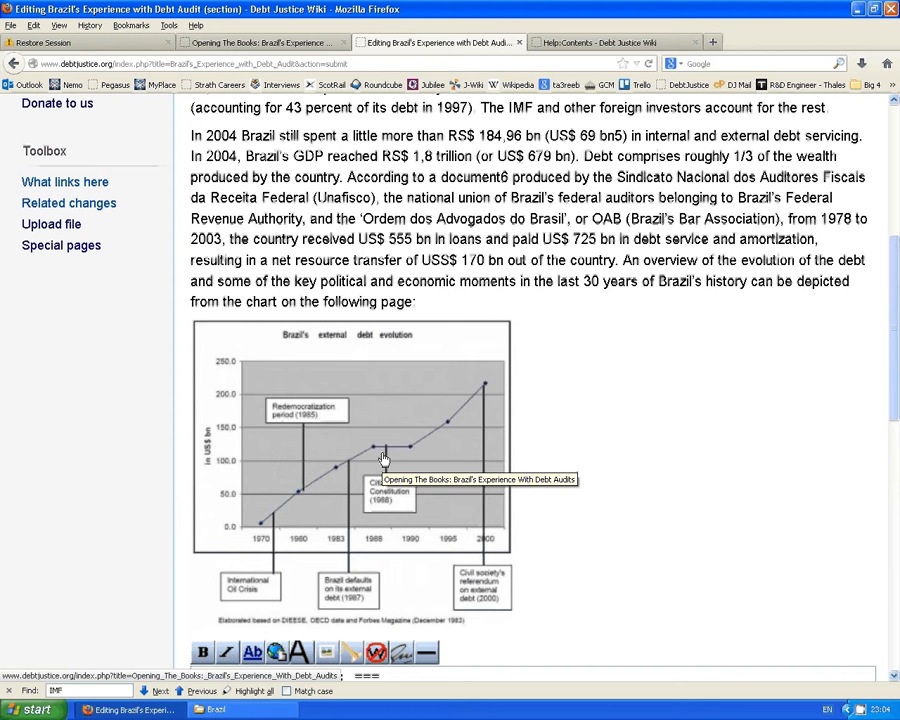
scroll(763, 436, down, 5)
scroll(706, 420, up, 4)
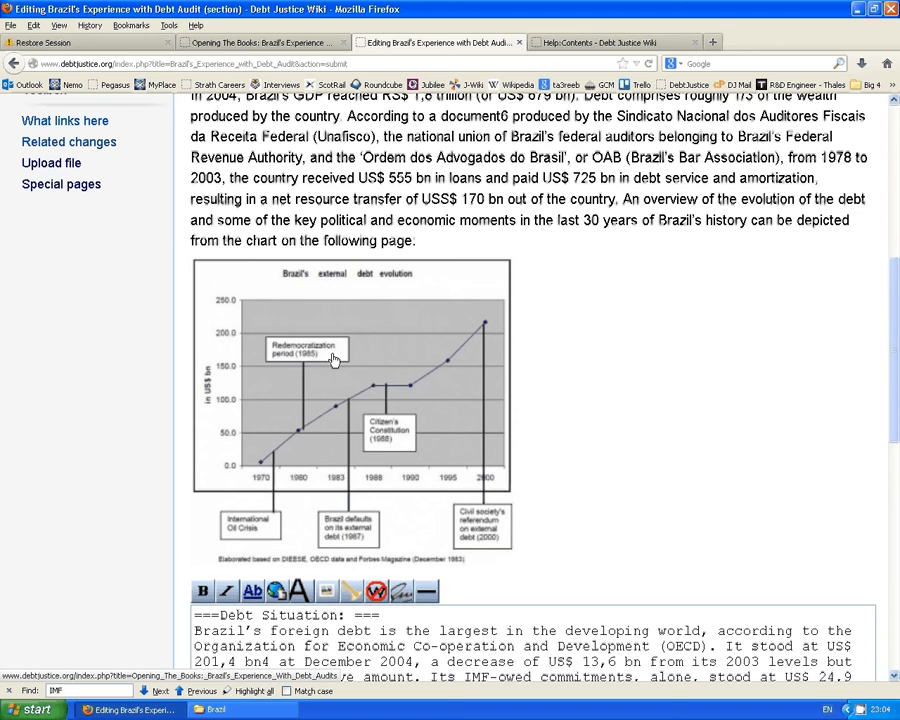
Follow the 300px chart's link to the internal article and return to the section preview.
right_click(487, 286)
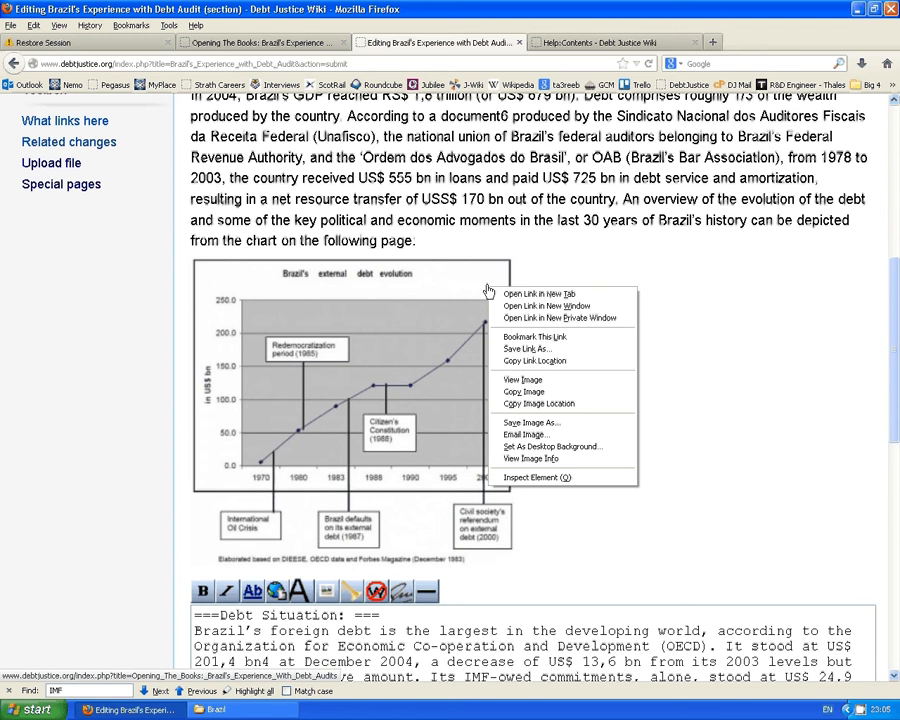
click(472, 291)
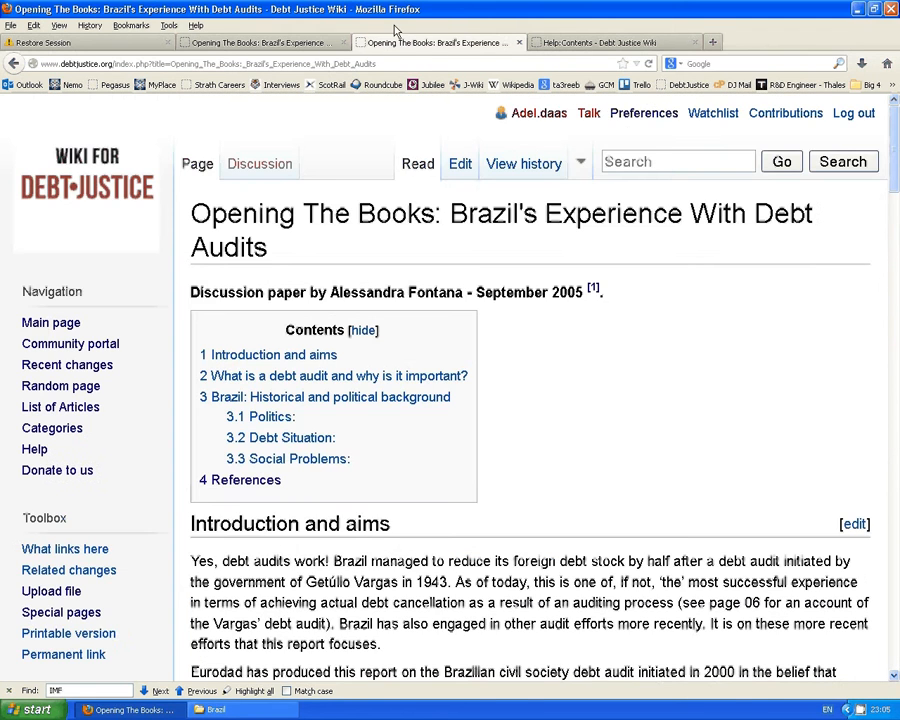
click(12, 64)
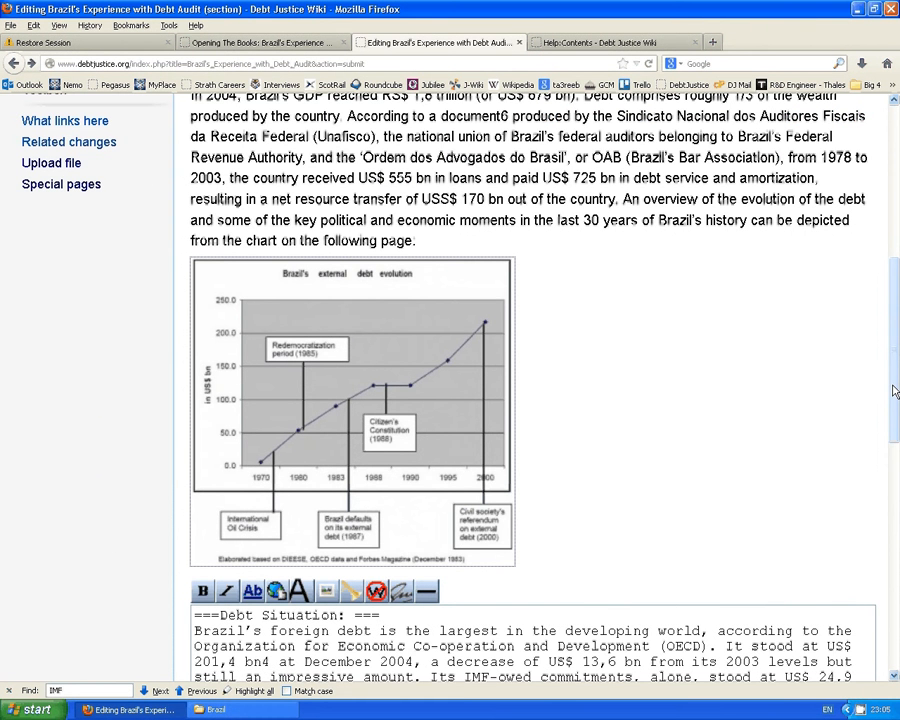
Save the Debt Situation section with the linked 300px chart and check the chart in the saved article.
click(14, 66)
click(402, 379)
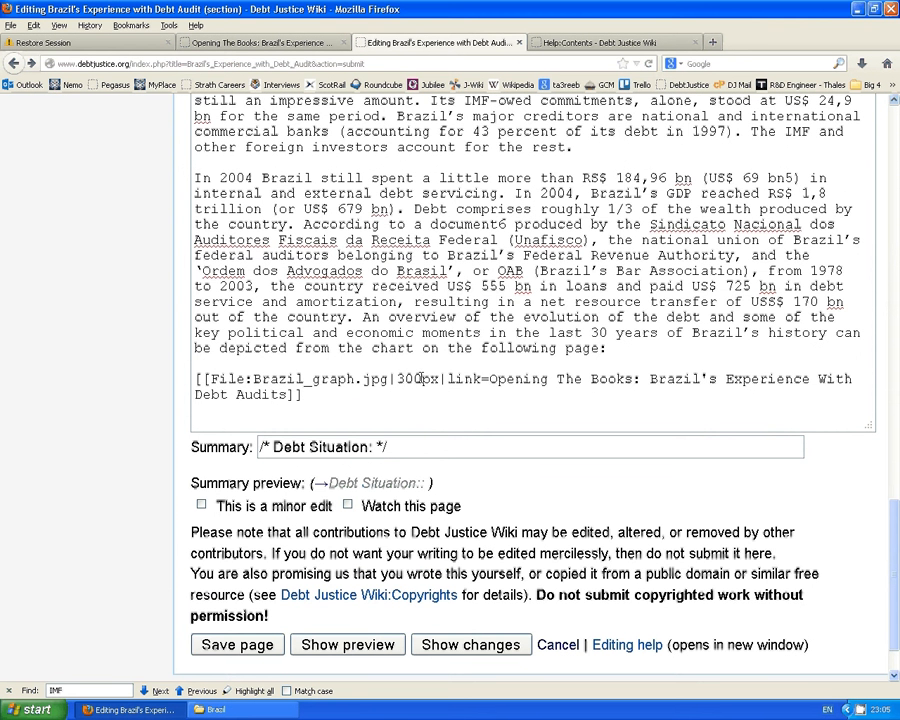
scroll(897, 517, down, 2)
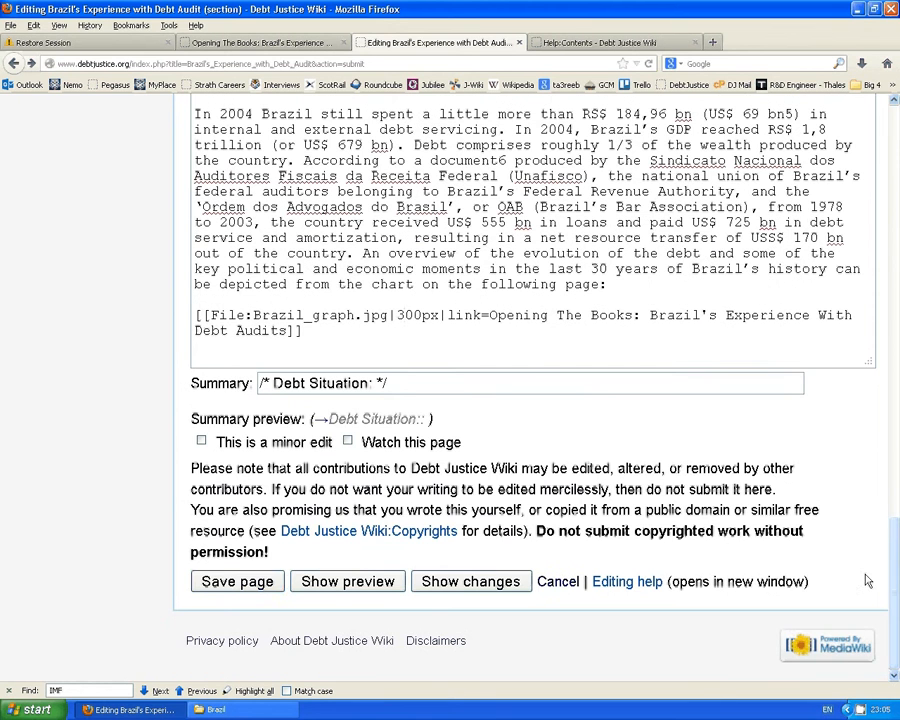
click(238, 583)
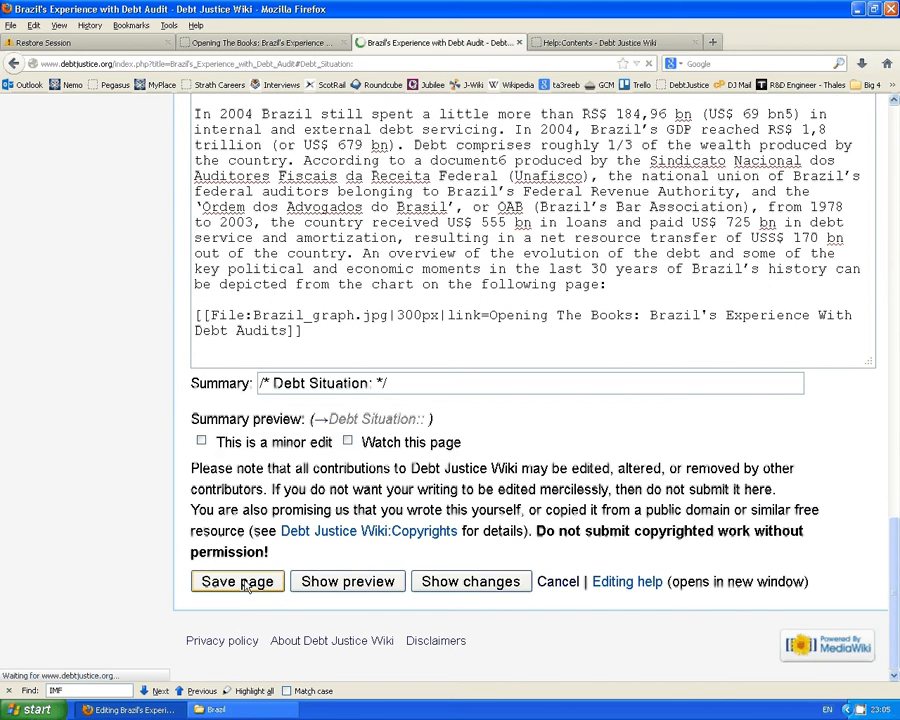
scroll(247, 585, down, 5)
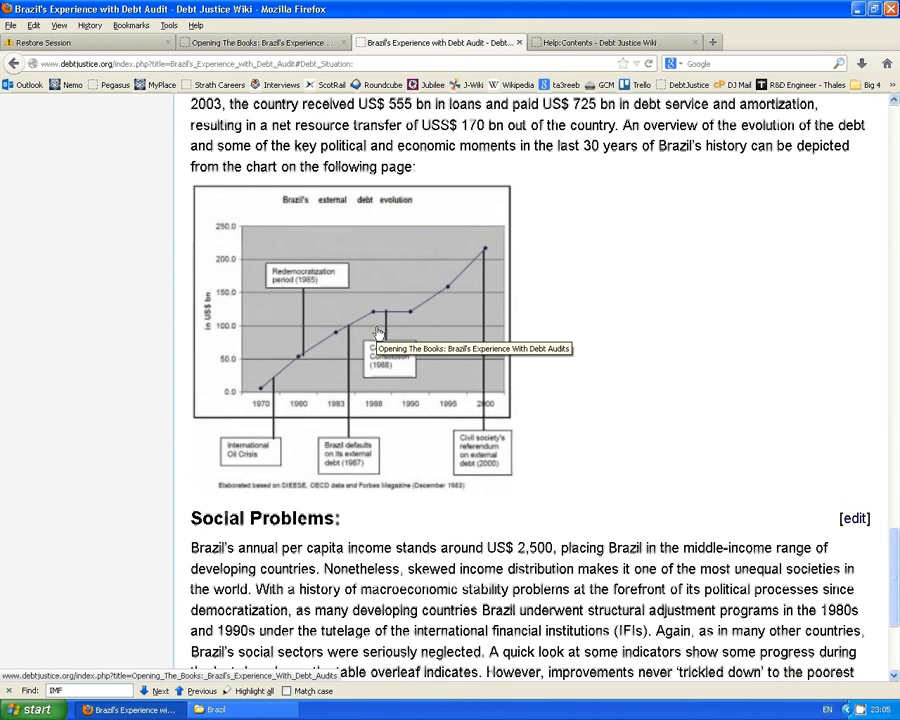
scroll(378, 332, down, 5)
scroll(378, 332, up, 7)
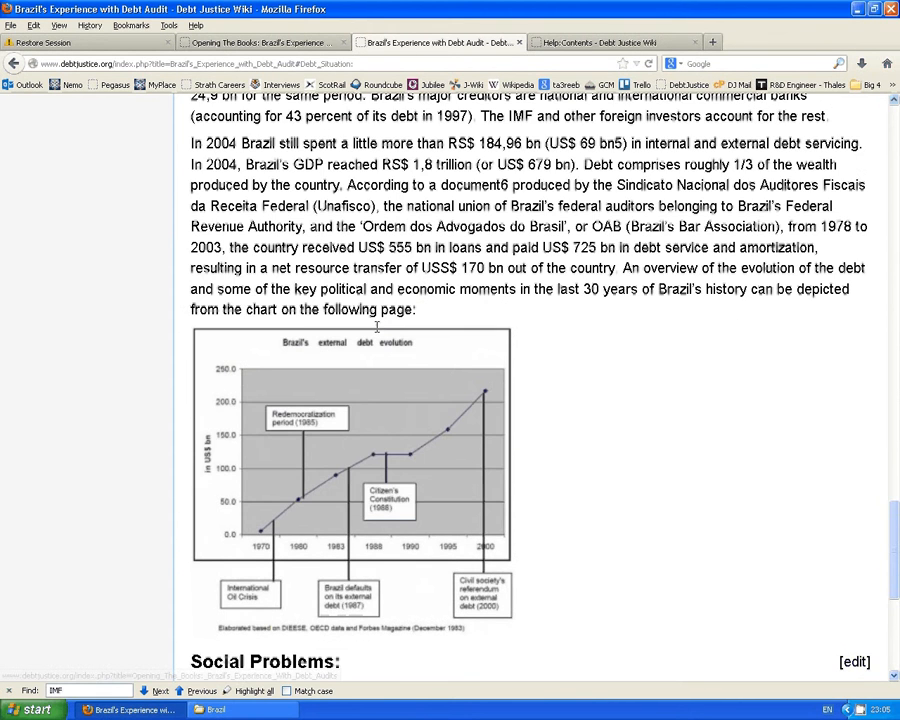
scroll(377, 326, down, 3)
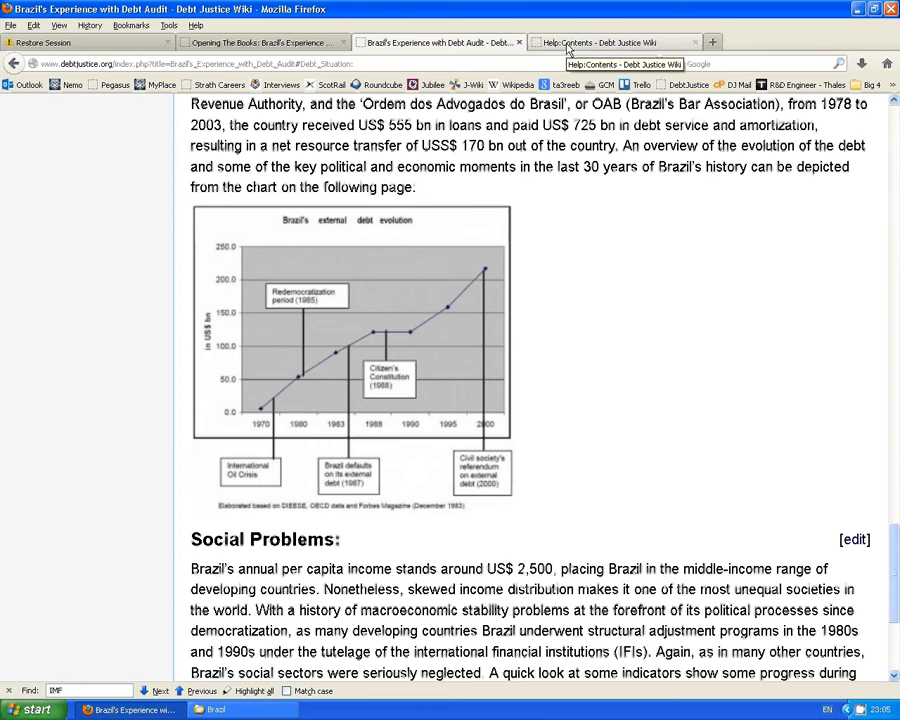
Review the help page's Adding a Figure section, from the upload instructions to the figure-linking examples.
click(567, 43)
scroll(391, 294, up, 14)
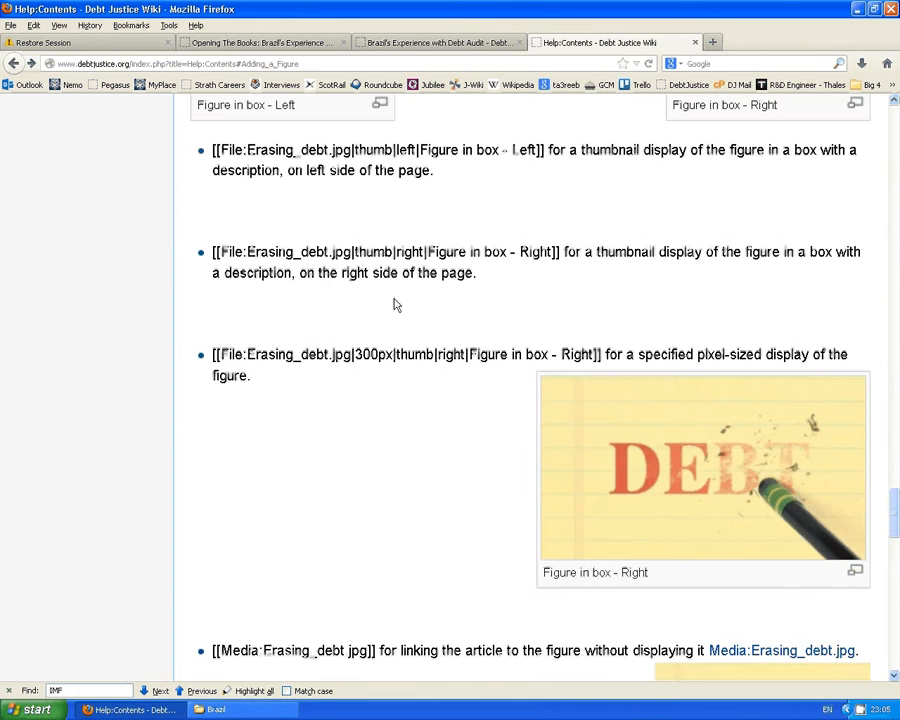
scroll(391, 294, up, 9)
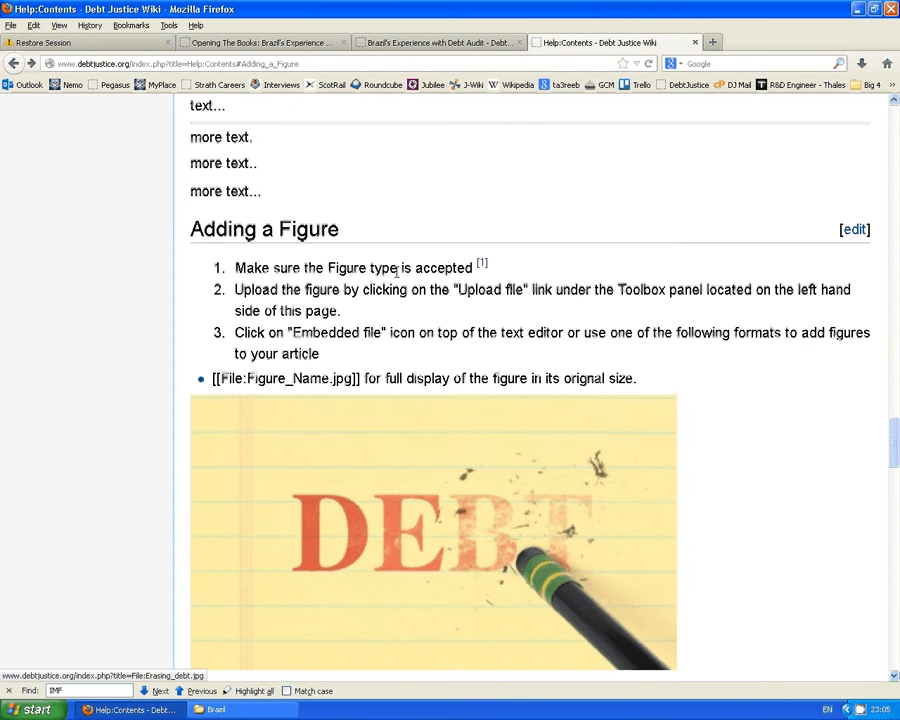
drag(191, 229, 331, 232)
click(323, 269)
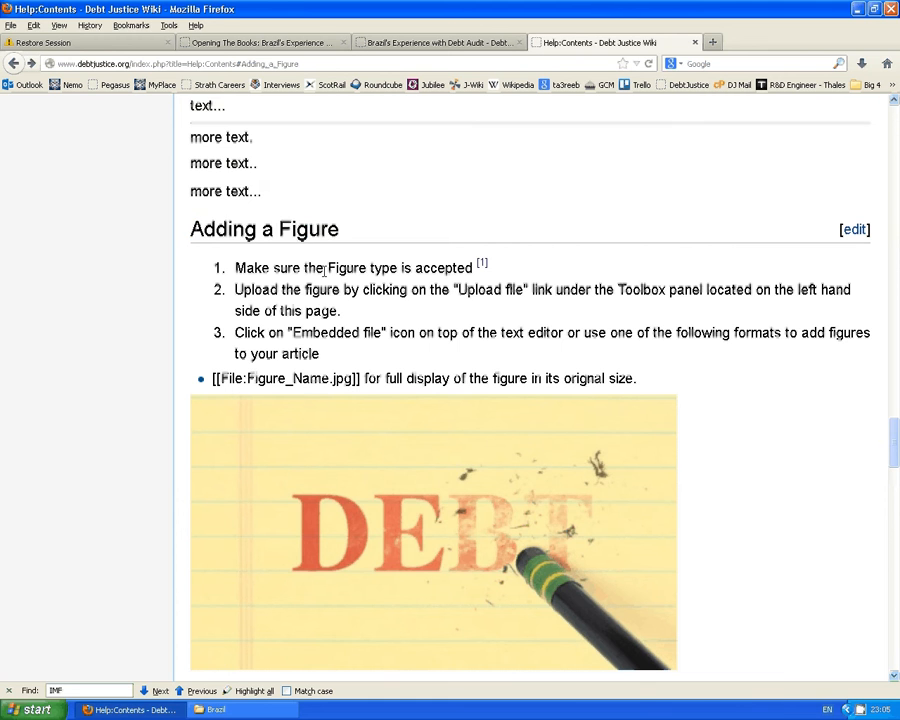
scroll(323, 269, down, 10)
scroll(322, 275, down, 6)
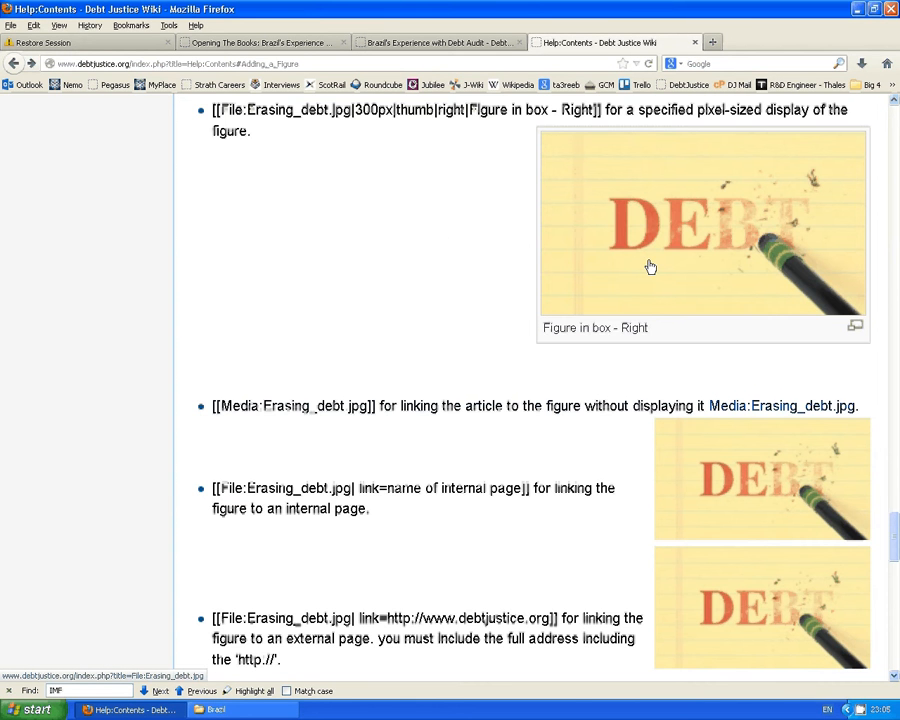
scroll(697, 420, down, 5)
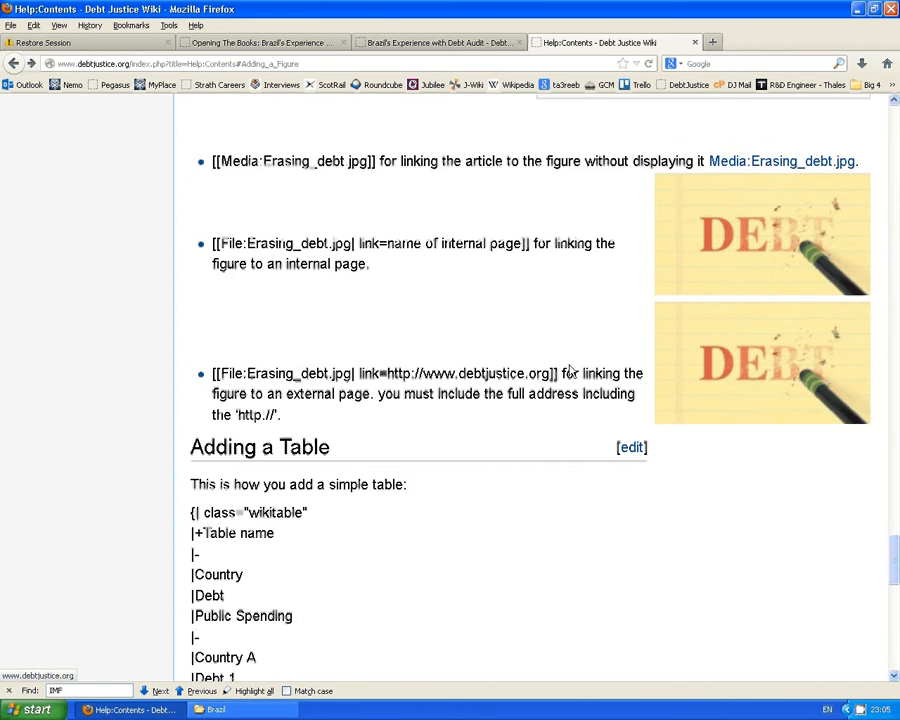
Compare the article's Social Problems section with the help page's Adding a Table example and the table in the original Opening The Books article.
click(397, 45)
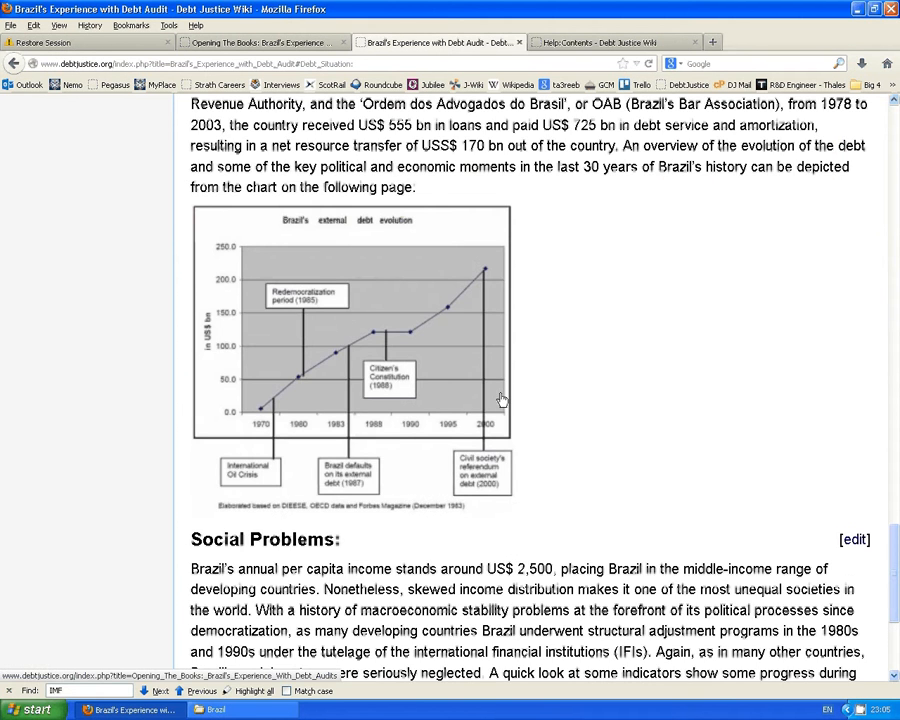
scroll(500, 395, down, 5)
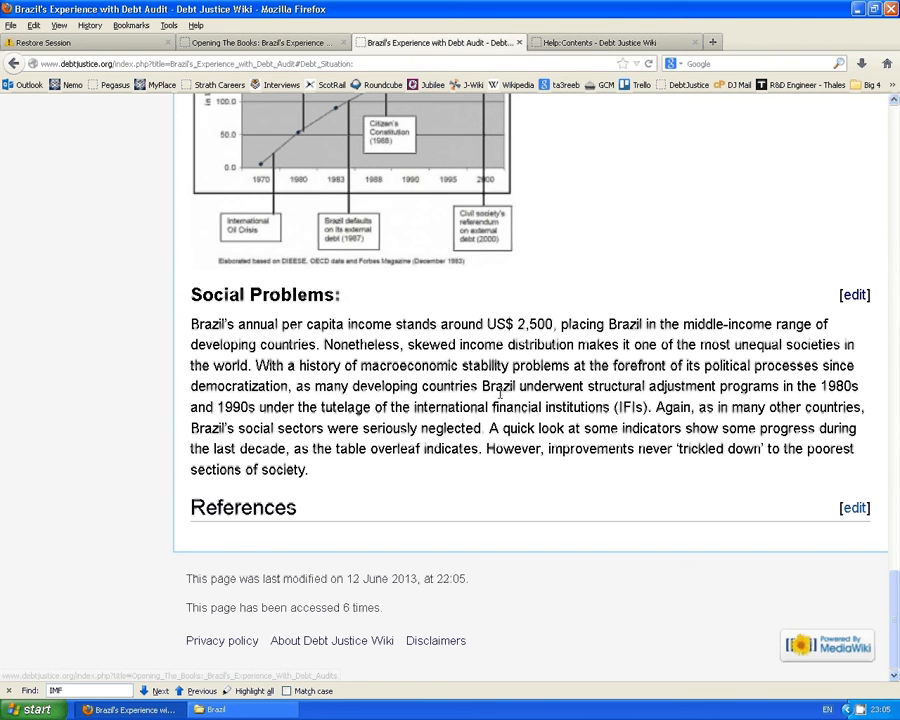
click(590, 42)
scroll(296, 388, down, 3)
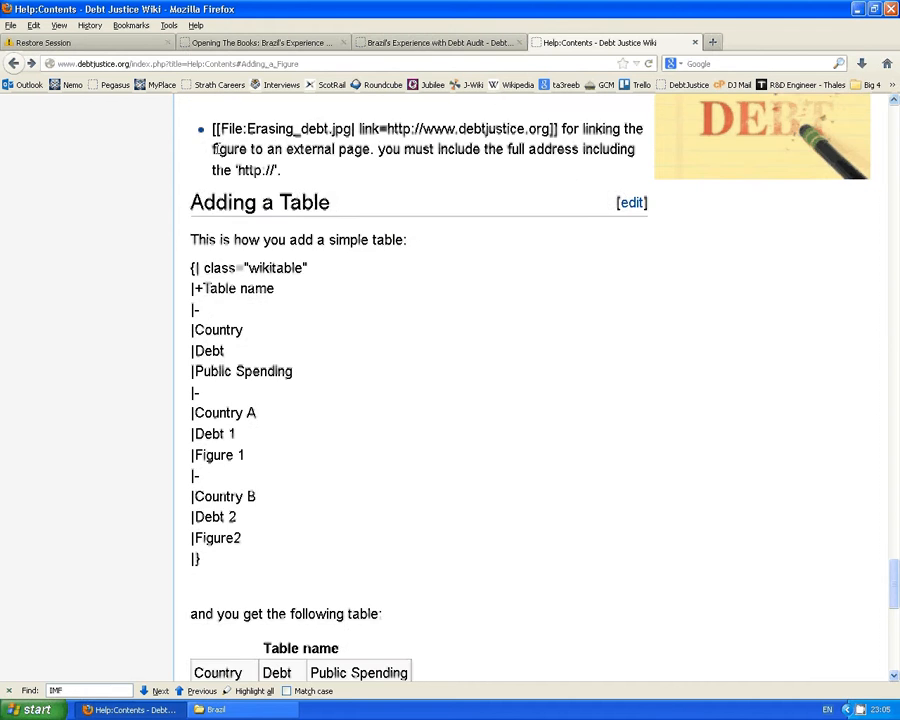
click(255, 42)
click(581, 308)
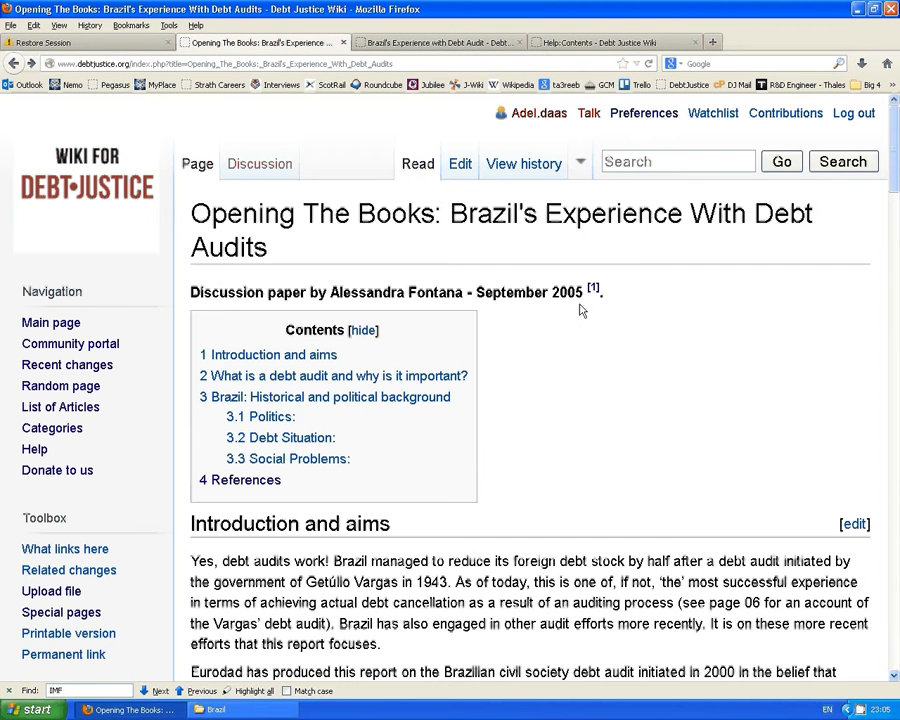
click(299, 458)
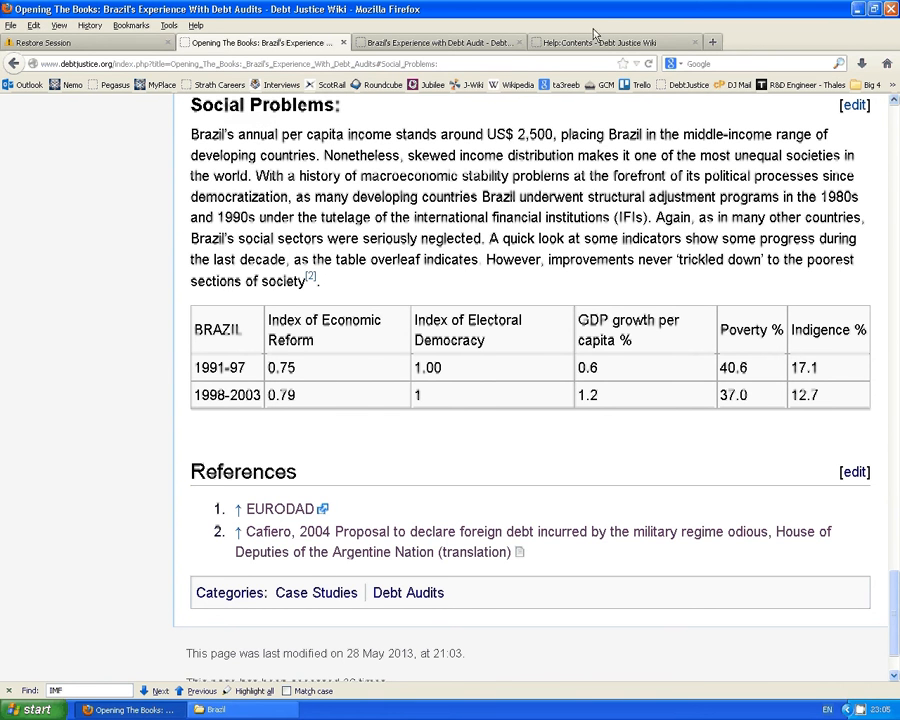
Open the Social Problems section of the Brazil's Experience with Debt Audit article for editing, with the insertion point below its paragraph.
click(450, 42)
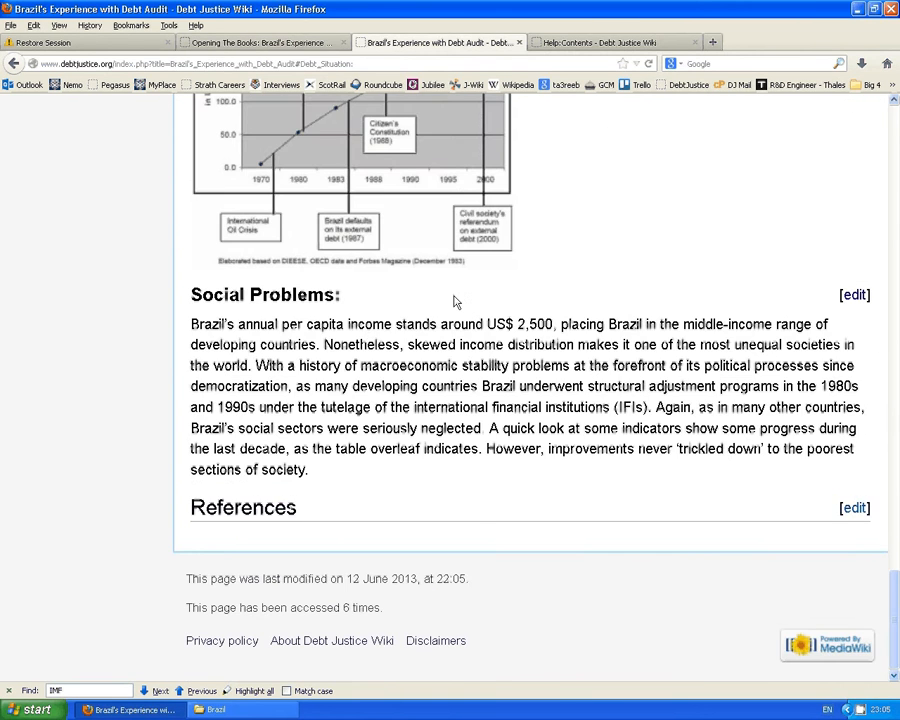
click(850, 296)
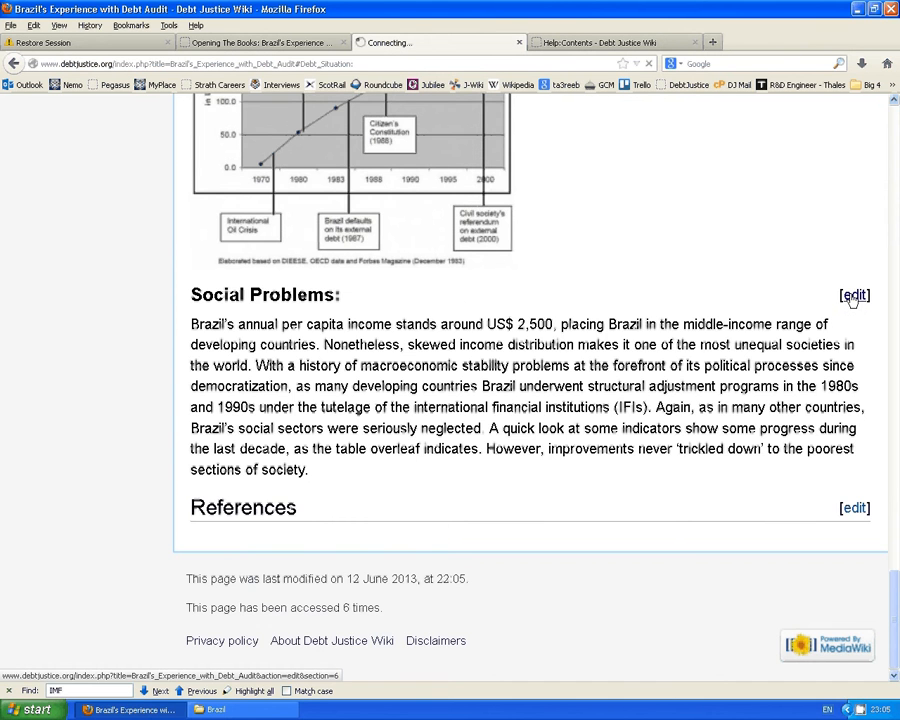
click(298, 499)
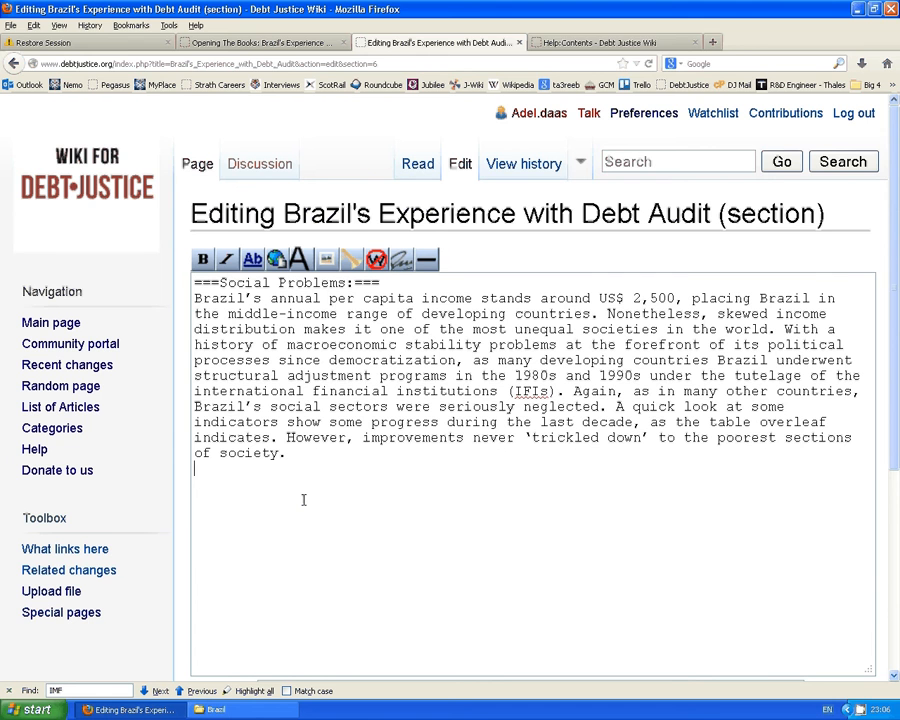
Copy the simple wikitable code from the help page into the end of the Social Problems section, separated from the paragraph by a blank line.
click(607, 43)
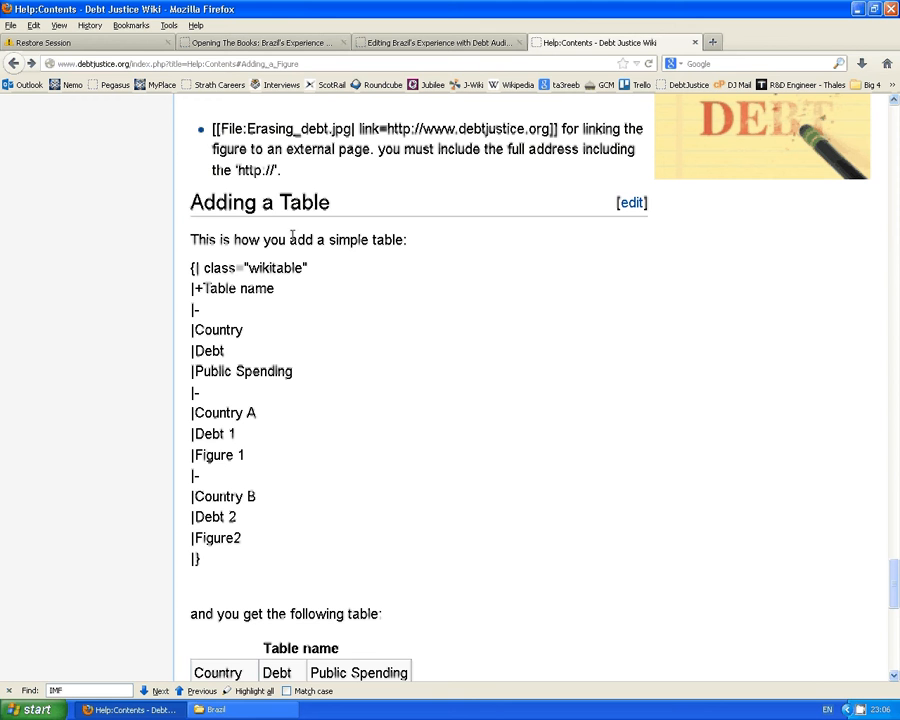
drag(256, 566, 189, 268)
key(ctrl+c)
click(395, 45)
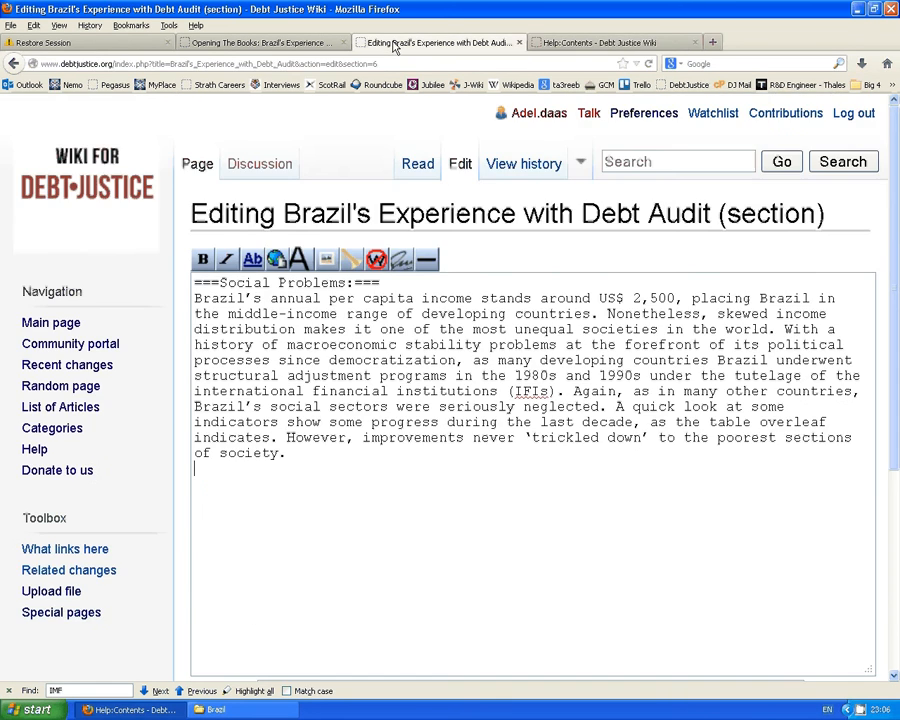
click(246, 524)
key(ctrl+v)
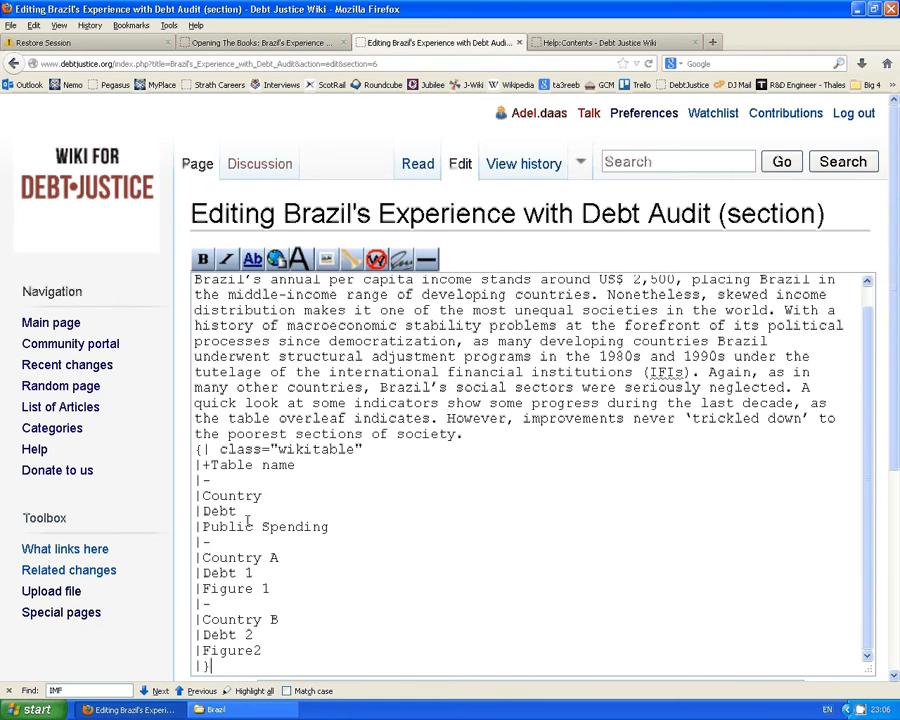
click(464, 432)
key(Return)
Replace the "Table name" caption in the wikitable code with "Social Problems" copied from the original article's heading.
scroll(440, 458, down, 1)
drag(895, 156, 895, 305)
click(224, 437)
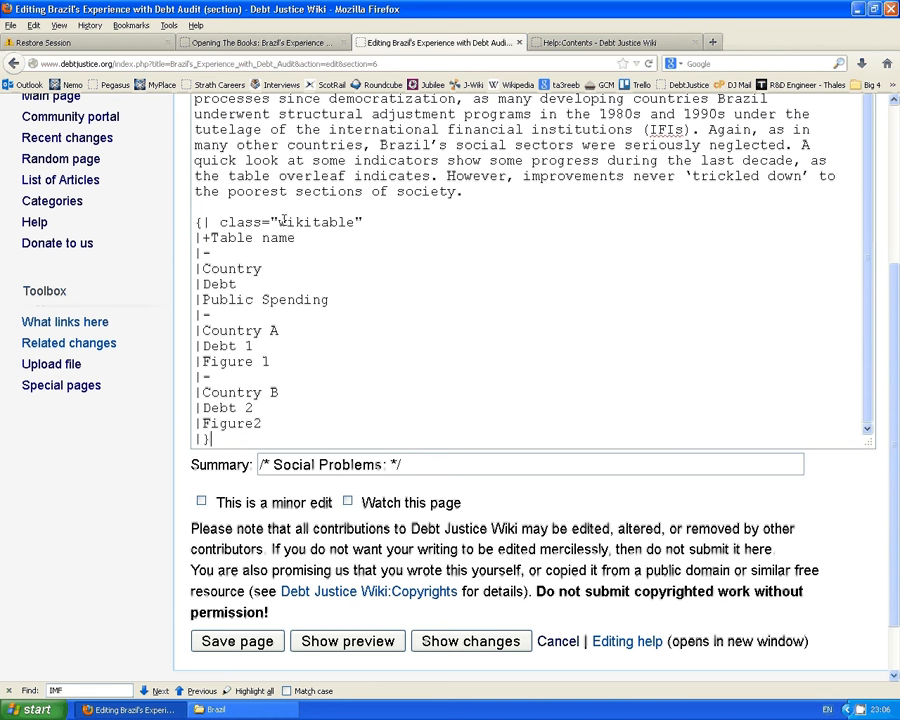
click(368, 221)
drag(212, 237, 311, 237)
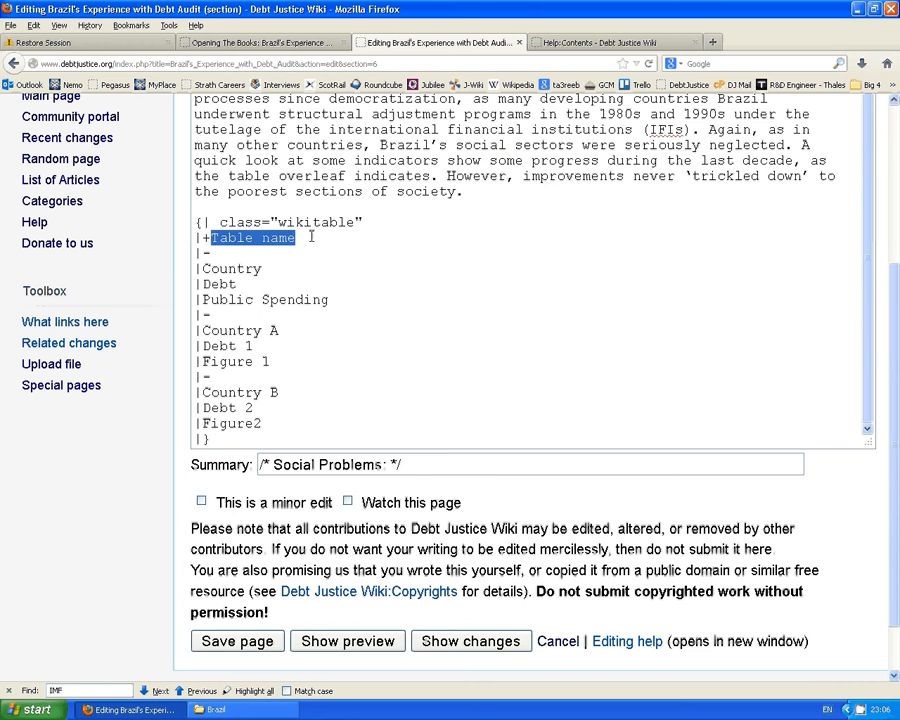
click(290, 42)
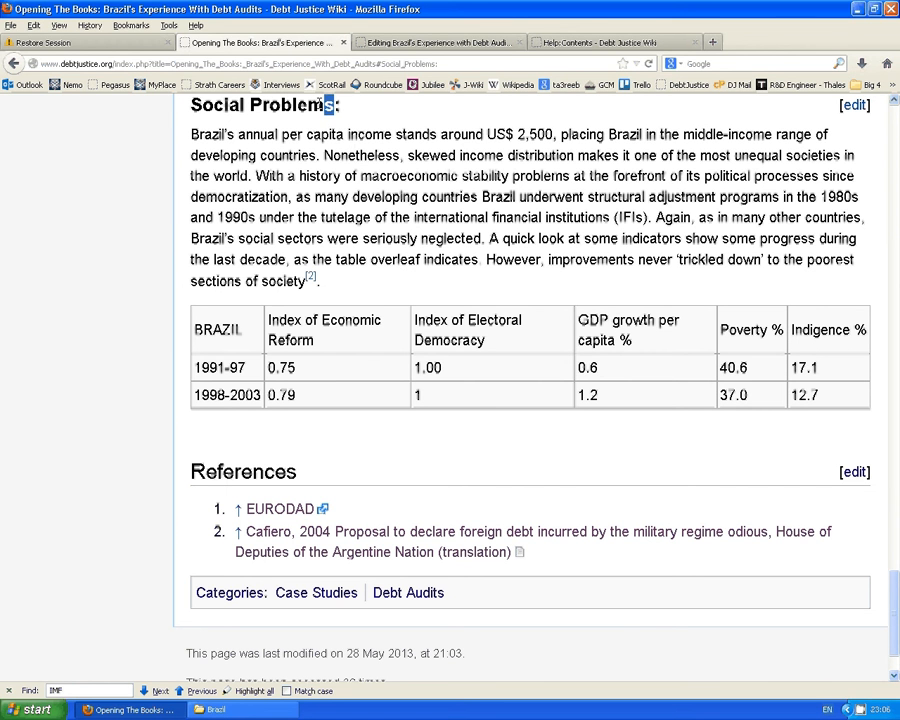
drag(334, 104, 191, 110)
key(ctrl+c)
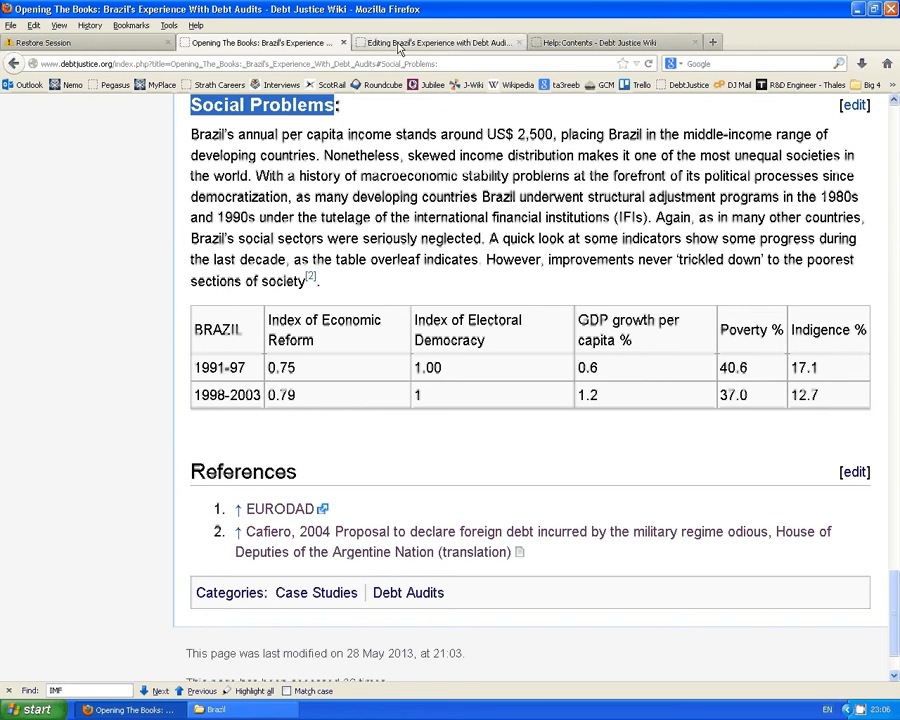
click(440, 42)
key(ctrl+v)
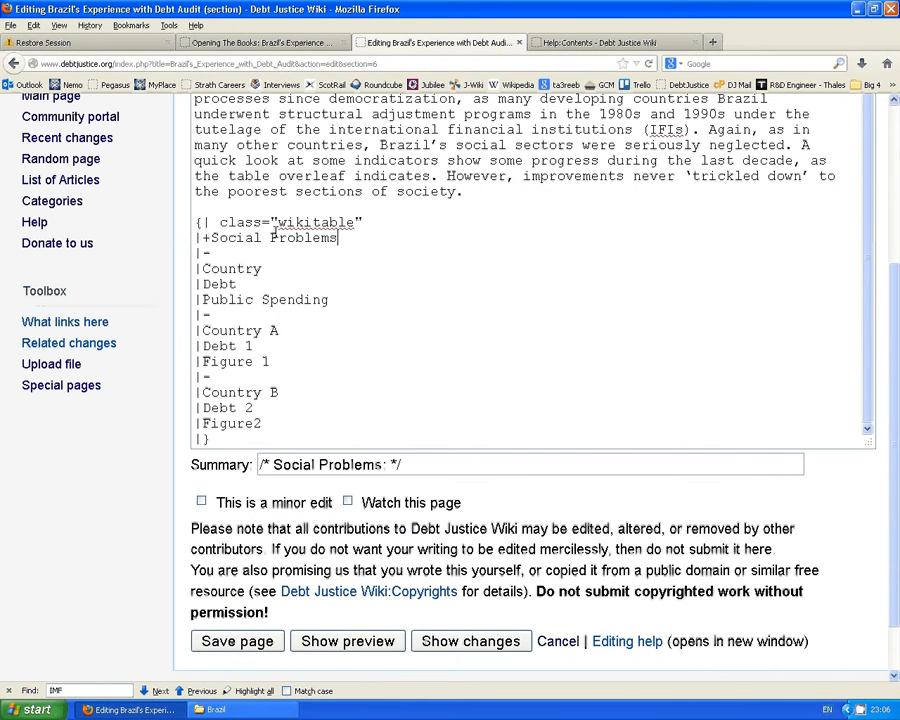
Complete the table caption so it reads "Social Problems in Brazil", with a space after the plus sign.
text(in BVrazikl)
key(Left)
key(Left)
key(Left)
key(Left)
key(Left)
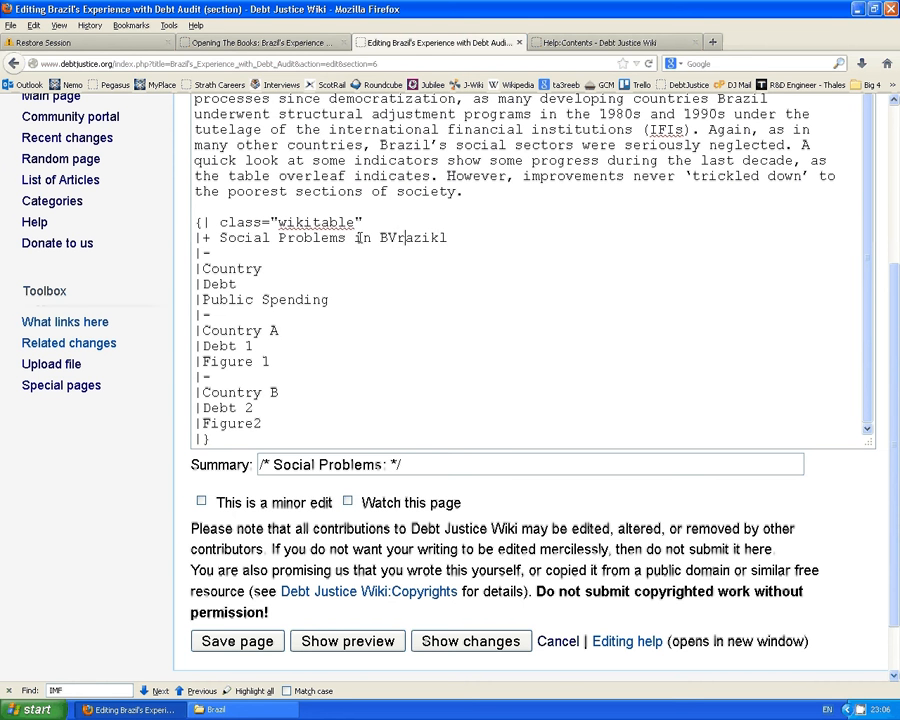
key(Left)
key(Left)
key(Delete)
key(Right)
key(Right)
key(Right)
key(Right)
key(Delete)
Examine the row separators, cell lines and closing mark in the wikitable code against the rows of the original article's table.
drag(197, 253, 205, 253)
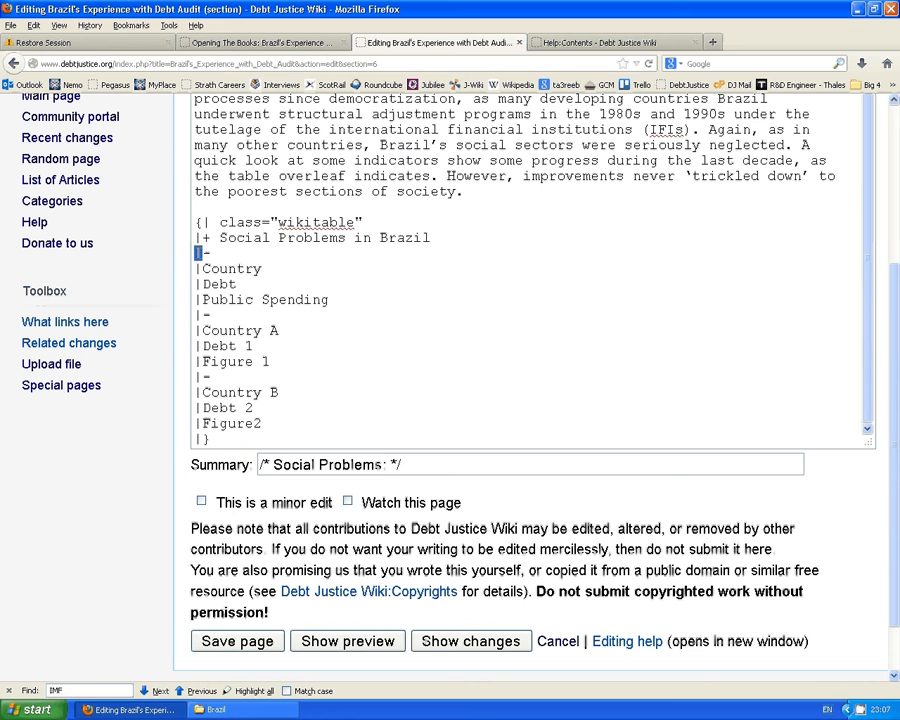
click(219, 253)
double_click(206, 314)
drag(212, 377, 198, 377)
click(211, 377)
drag(208, 314, 211, 258)
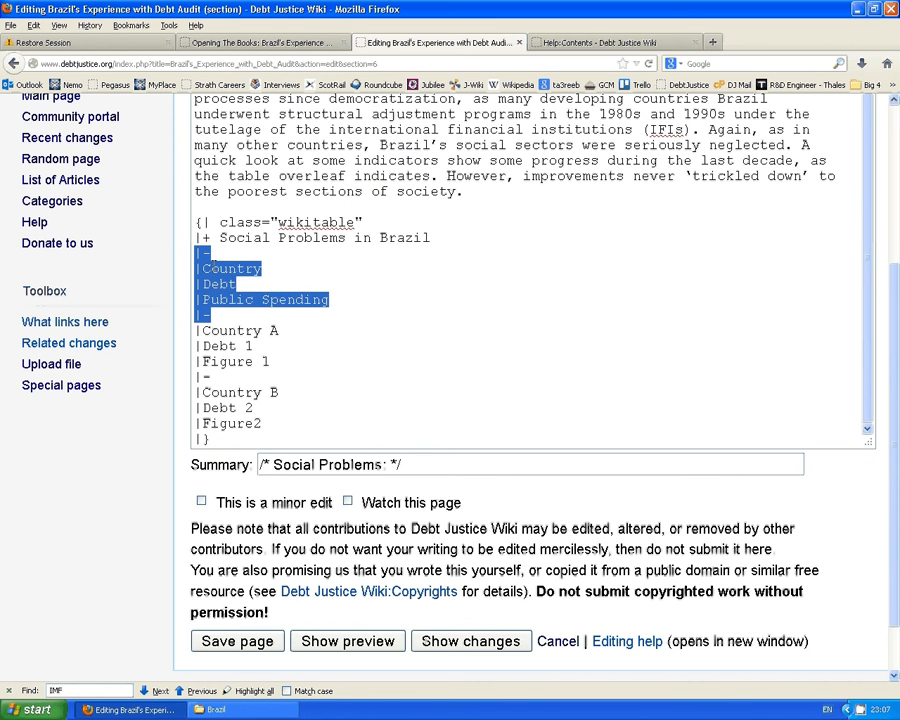
click(216, 268)
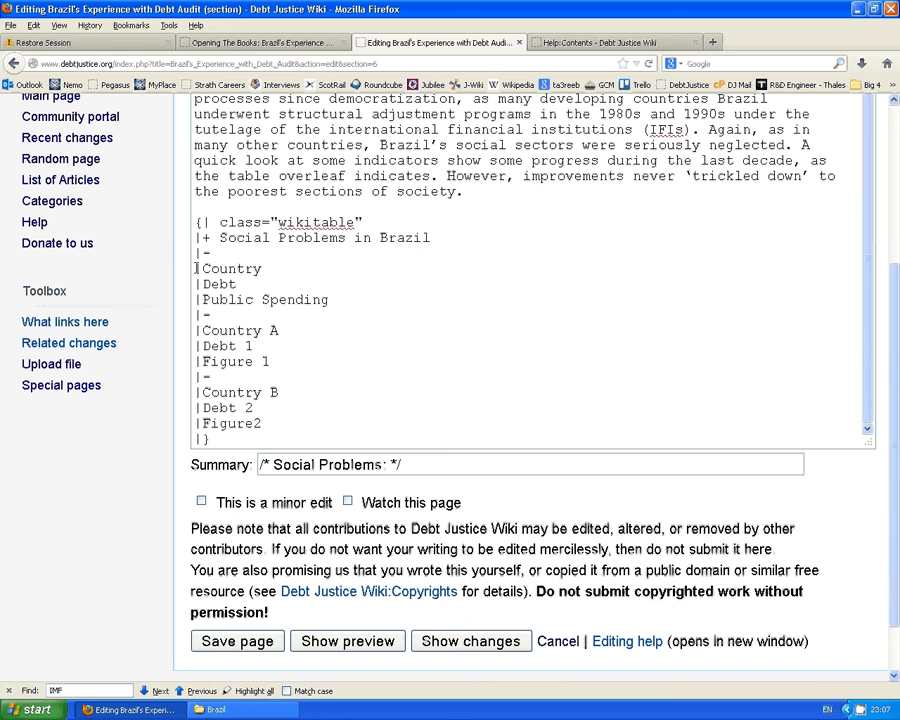
triple_click(216, 268)
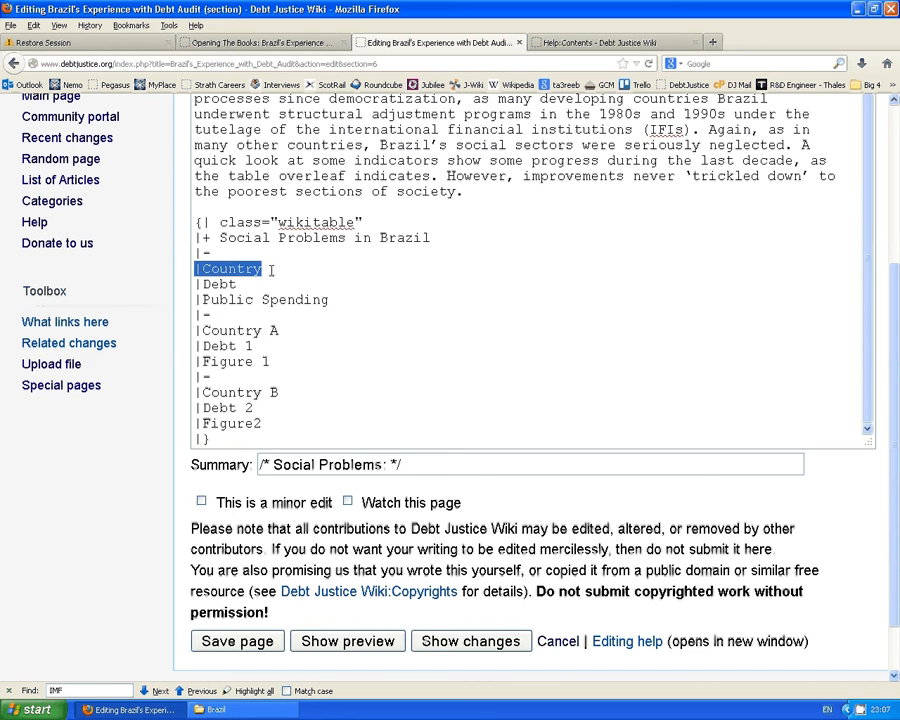
click(220, 276)
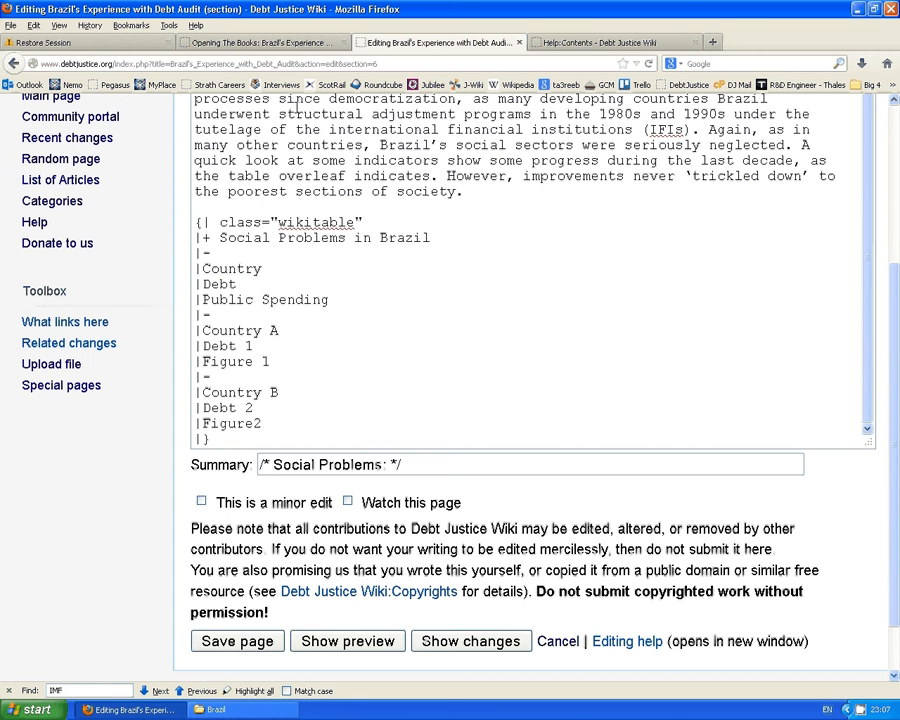
click(285, 42)
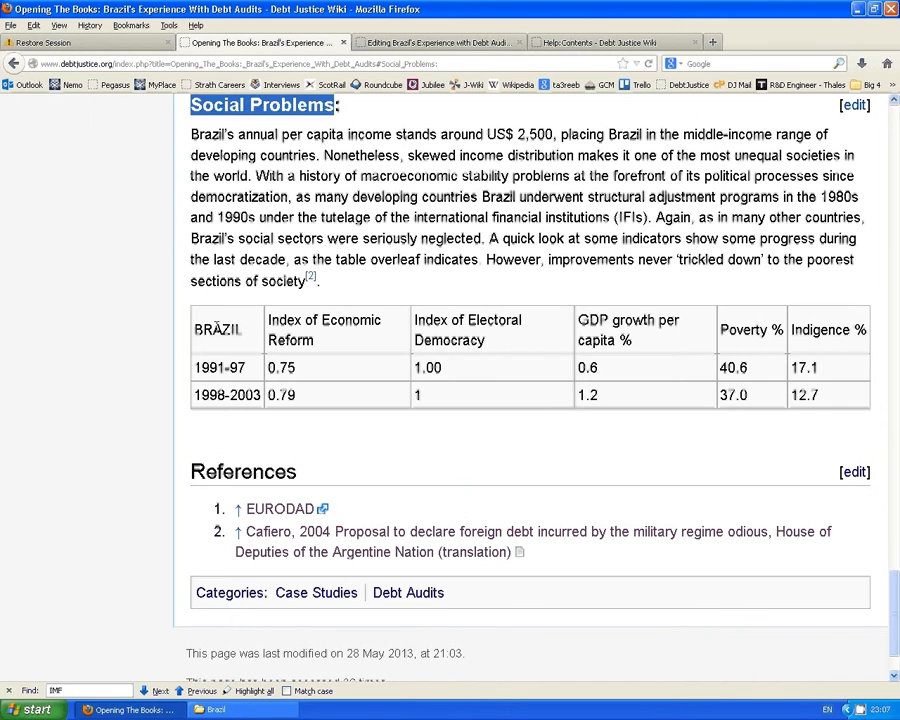
click(206, 362)
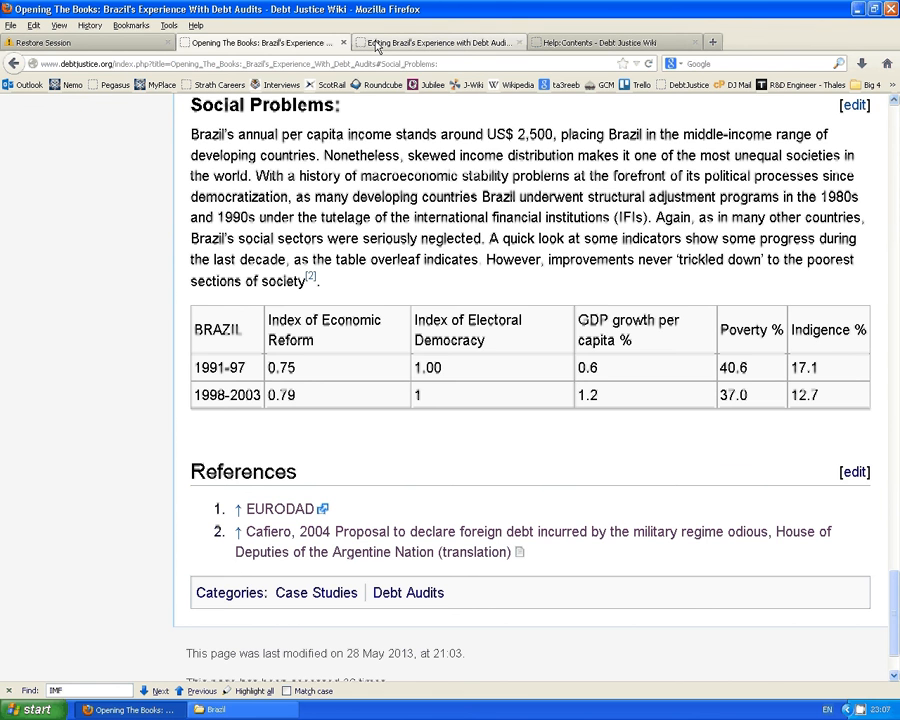
click(425, 43)
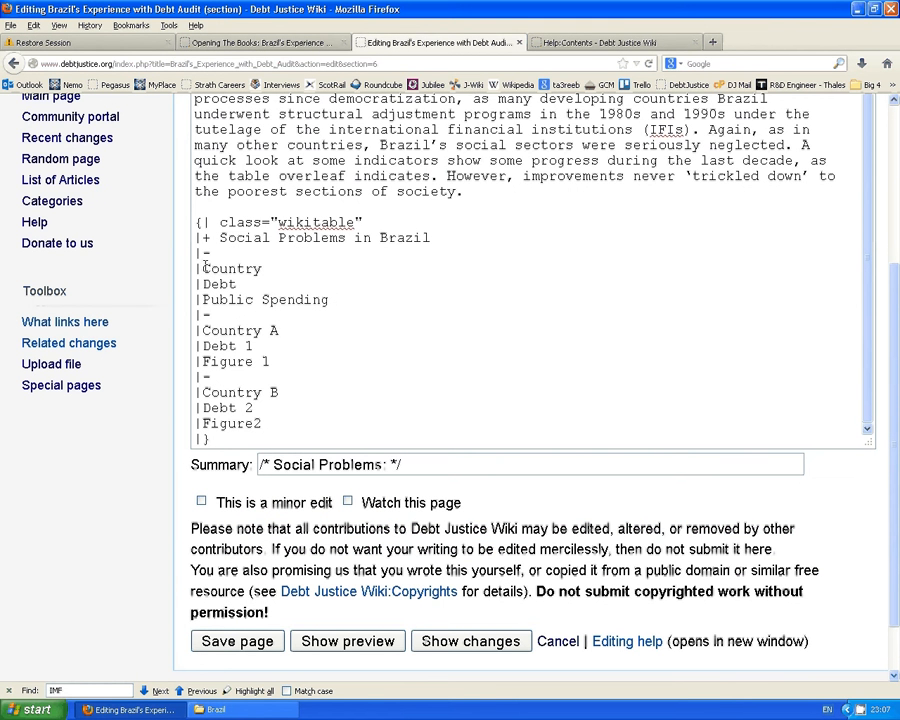
drag(205, 257, 210, 438)
click(207, 407)
Replace the "Country" cell in the wikitable code with "BRAZIL" copied from the original article's table.
click(265, 43)
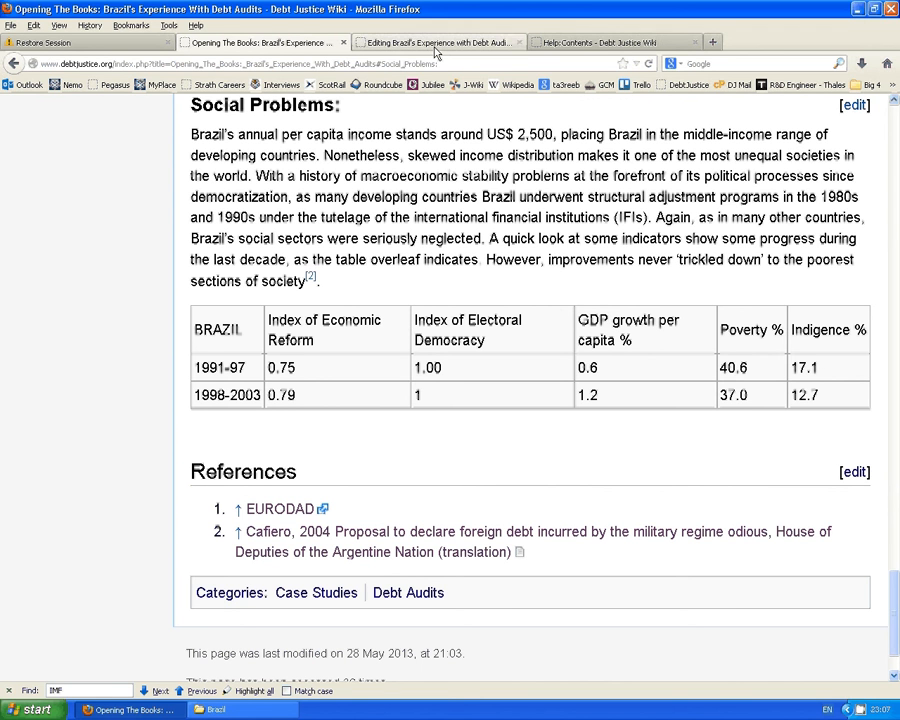
double_click(213, 329)
key(ctrl+c)
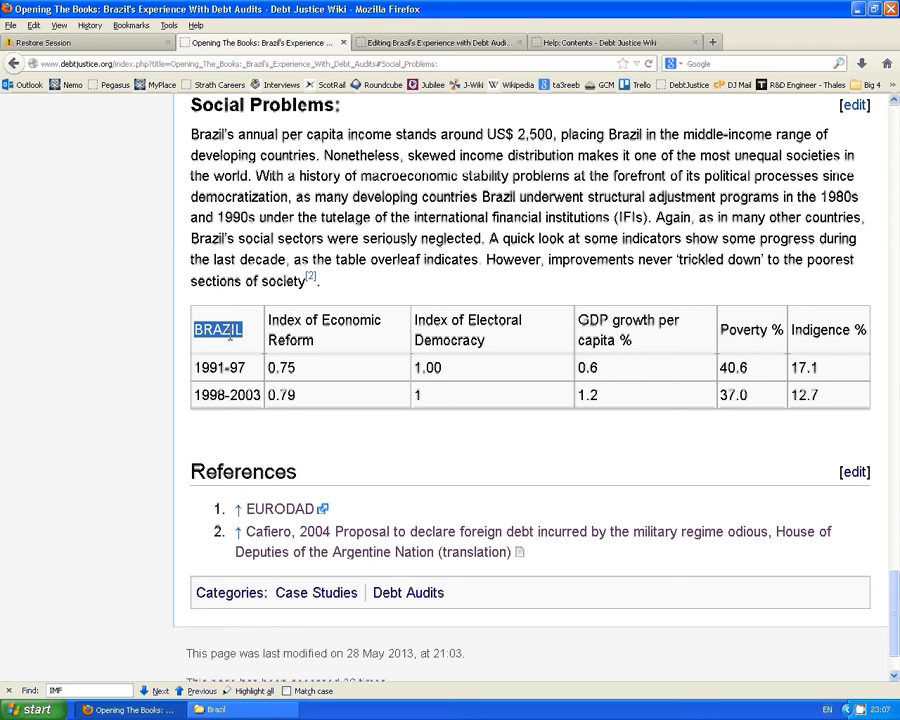
click(440, 42)
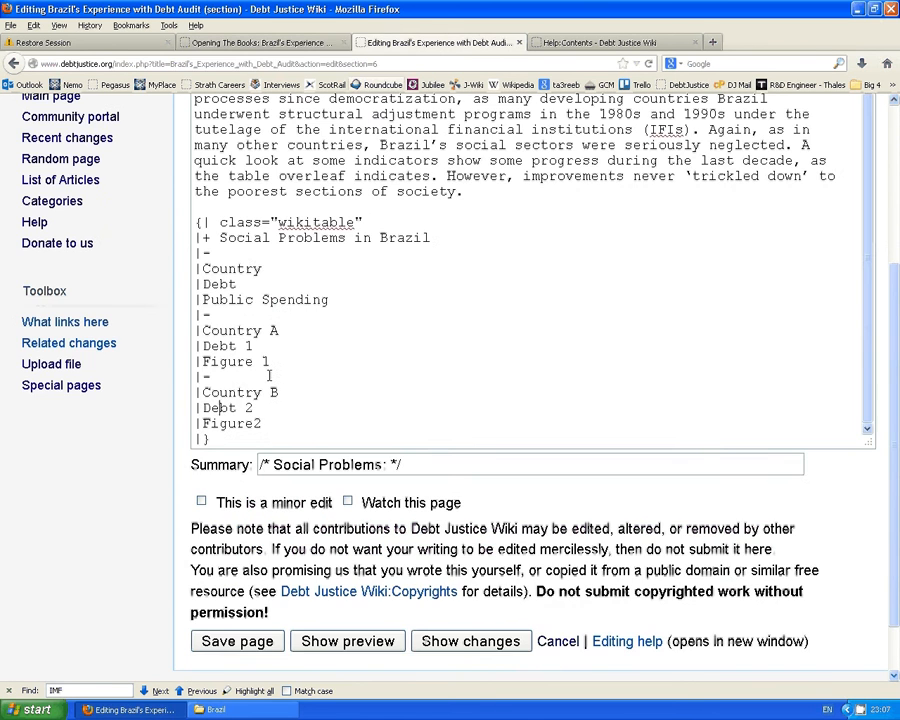
drag(262, 269, 203, 269)
key(ctrl+v)
Replace the "Debt" cell in the header row with "Index of Economic Reform" copied from the original article's table.
click(318, 45)
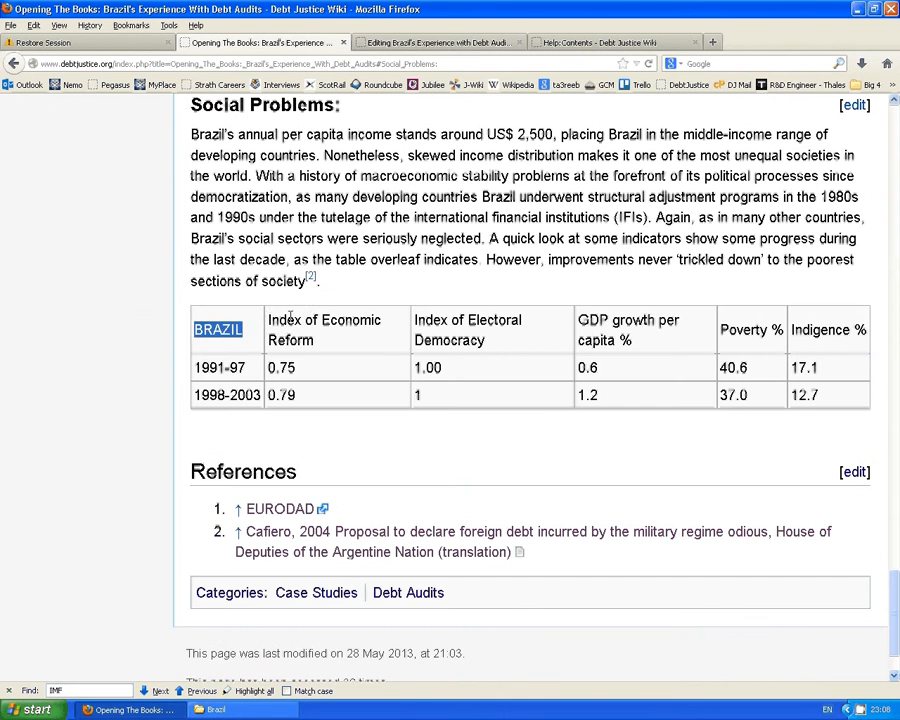
drag(317, 345, 267, 317)
key(ctrl+c)
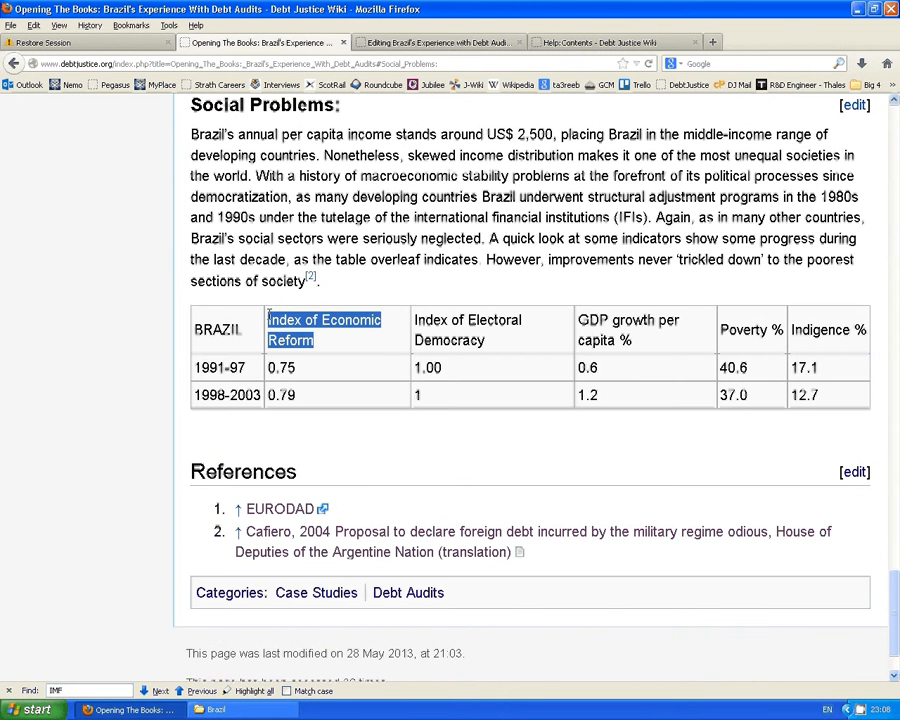
click(430, 44)
drag(236, 284, 203, 284)
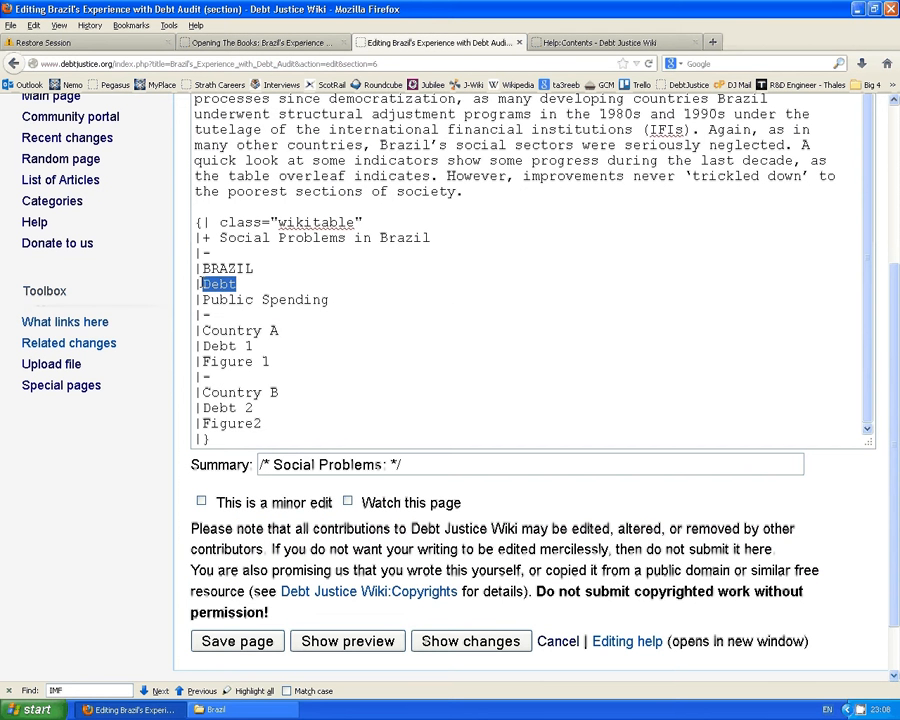
key(ctrl+v)
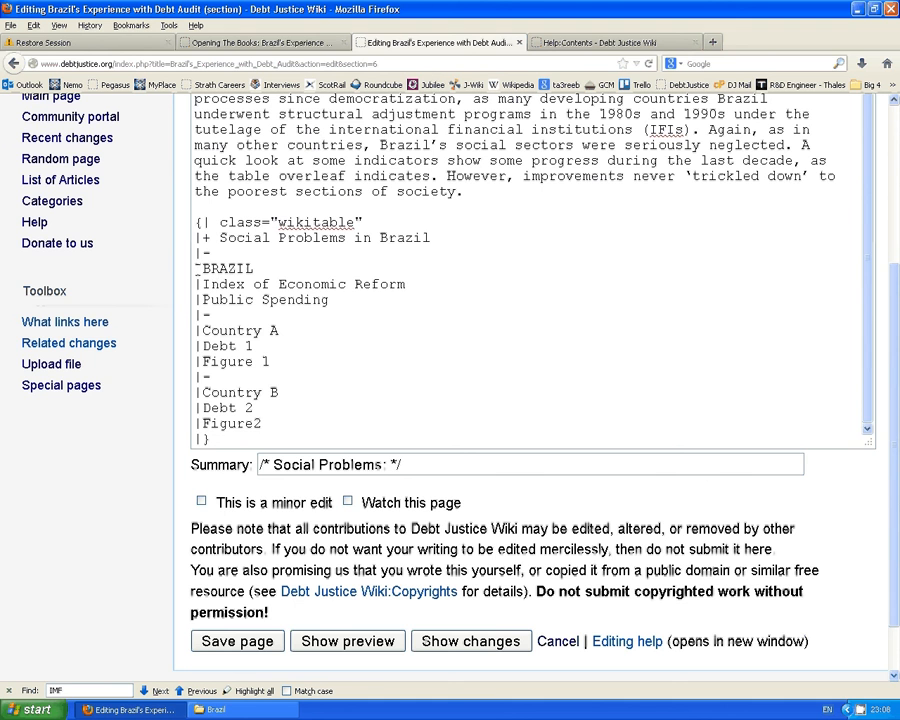
Replace the "Public Spending" cell in the header row with "Index of Electoral Democracy" copied from the original article's table.
click(258, 42)
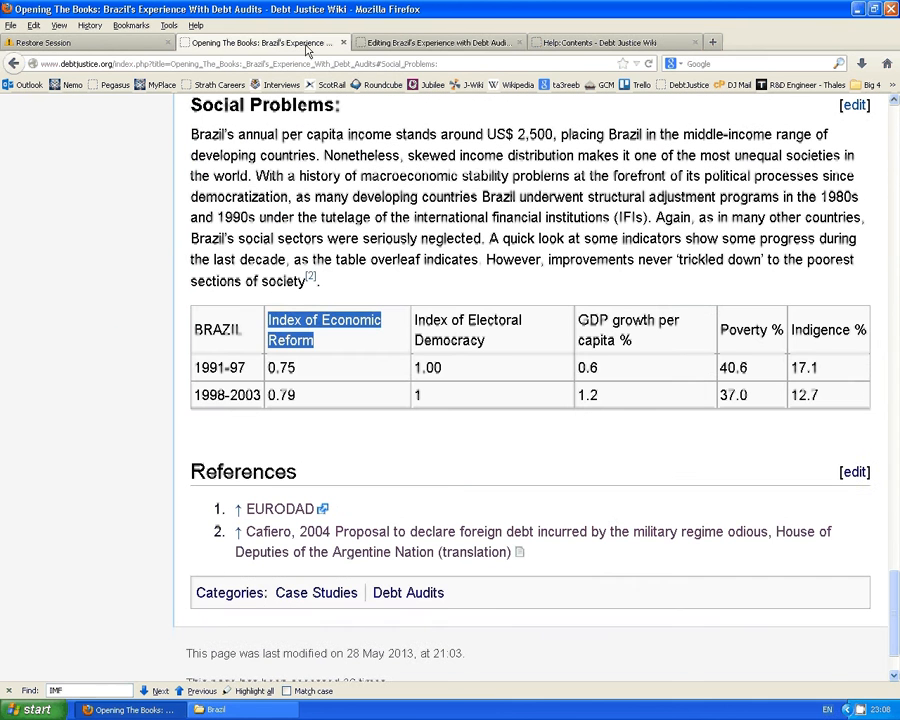
drag(486, 341, 414, 320)
key(ctrl+c)
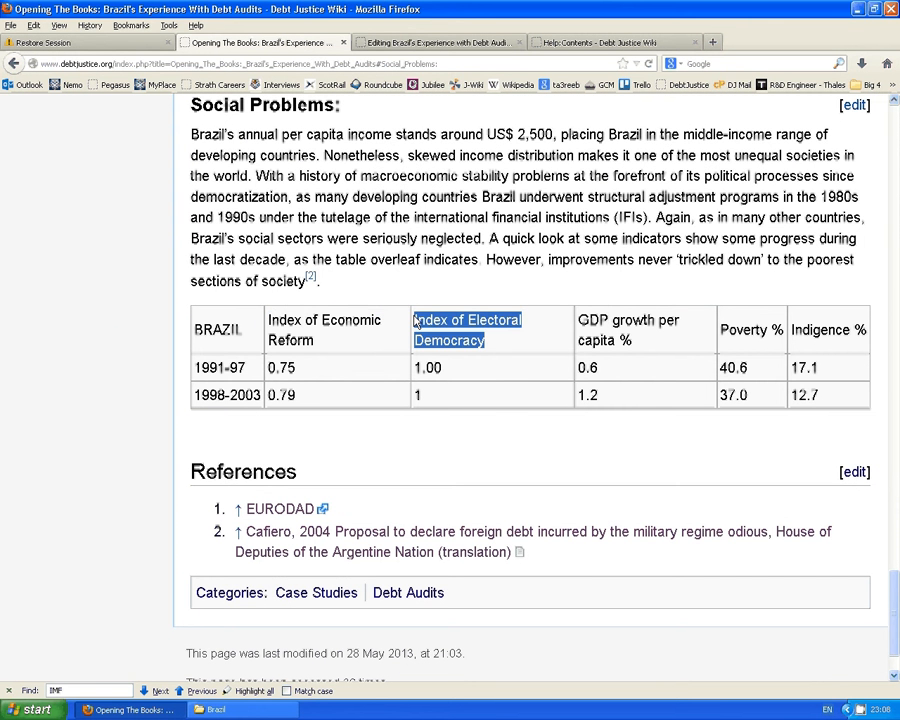
click(424, 43)
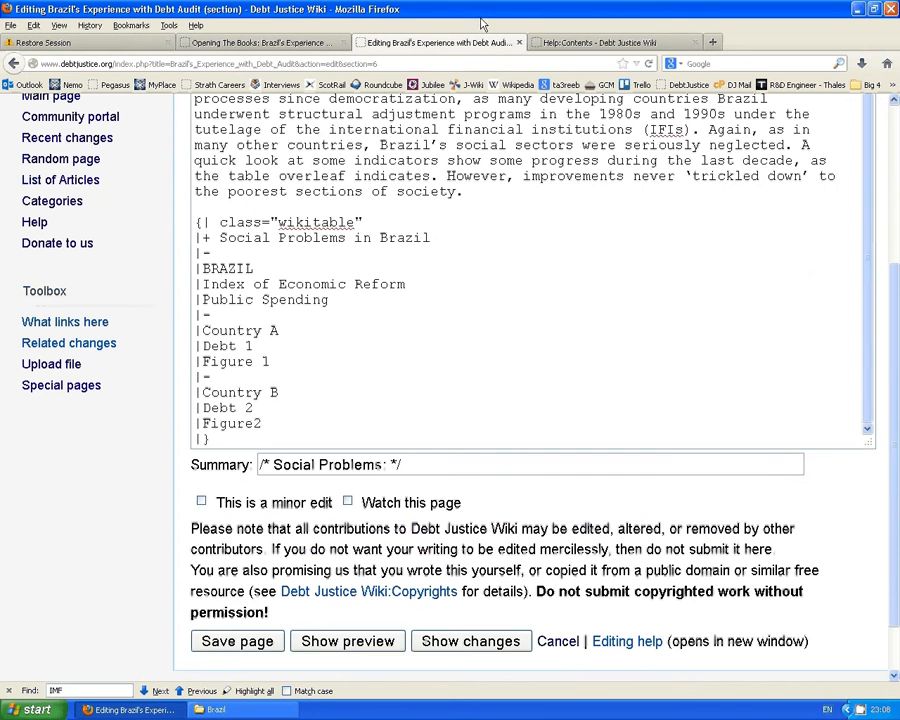
drag(330, 300, 203, 300)
key(ctrl+v)
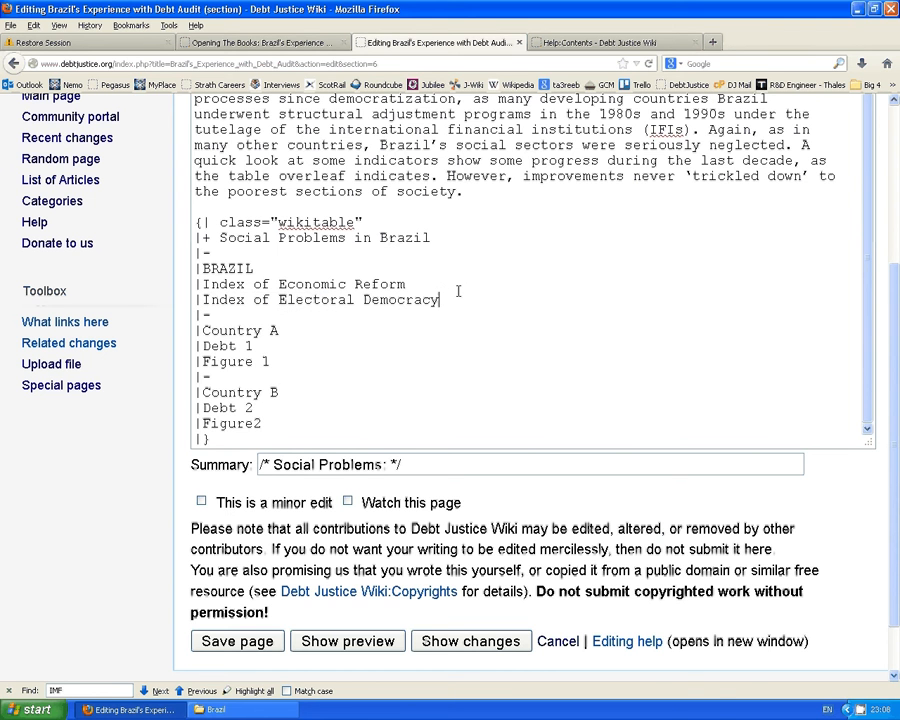
Add three empty cell lines, each starting with a pipe character, below "Index of Electoral Democracy" in the header row.
key(Return)
text(|)
key(Return)
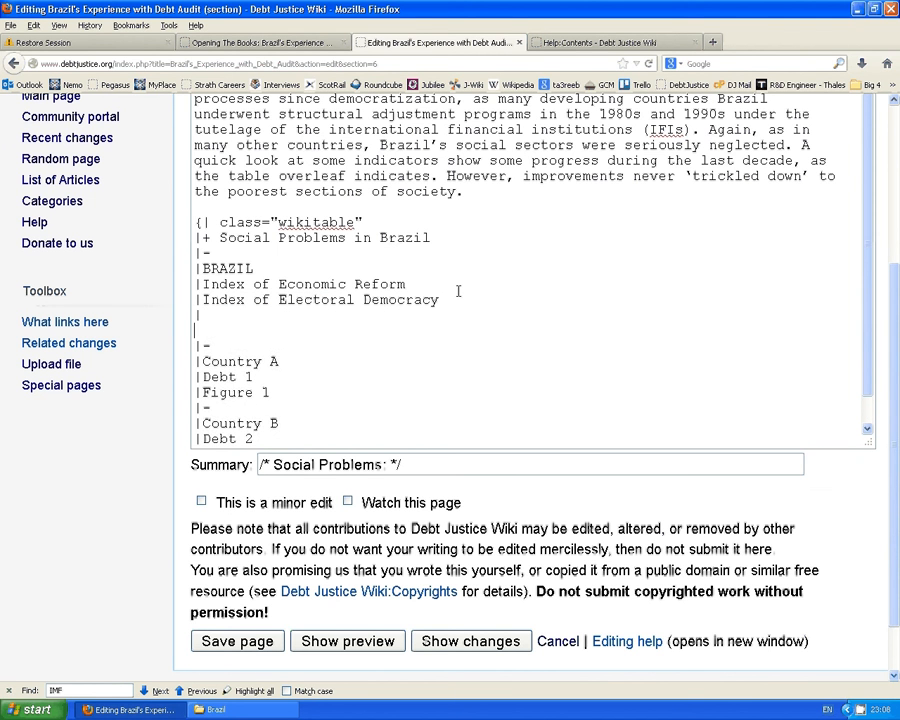
text(|)
key(Return)
text(A|)
key(Left)
key(BackSpace)
key(Up)
key(Up)
key(End)
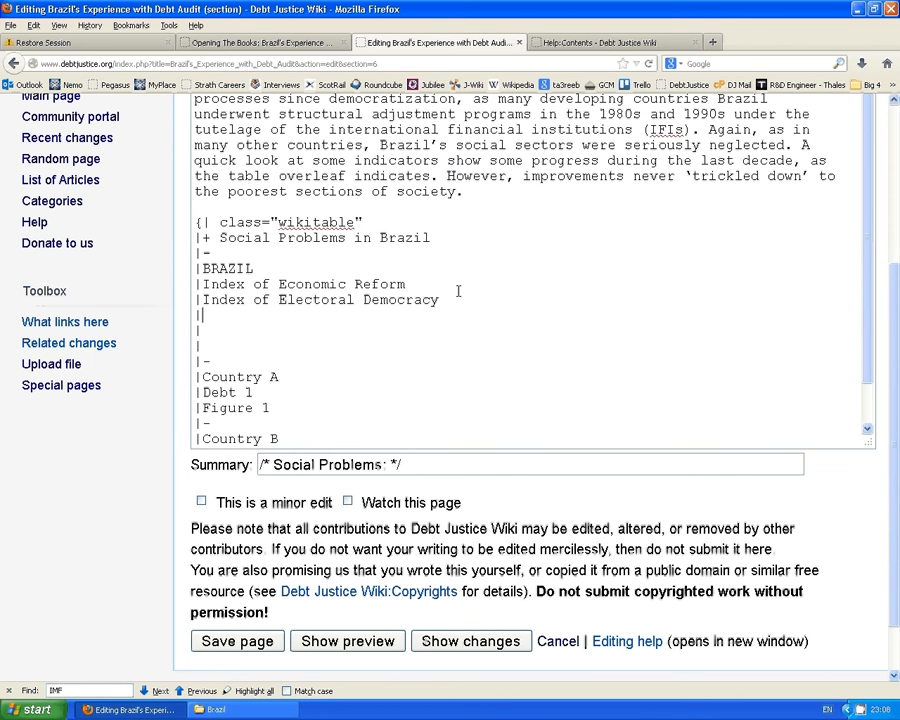
Fill the first empty header cell with "GDP growth per capita %" copied from the original article's table.
click(283, 44)
drag(580, 318, 595, 342)
key(ctrl+c)
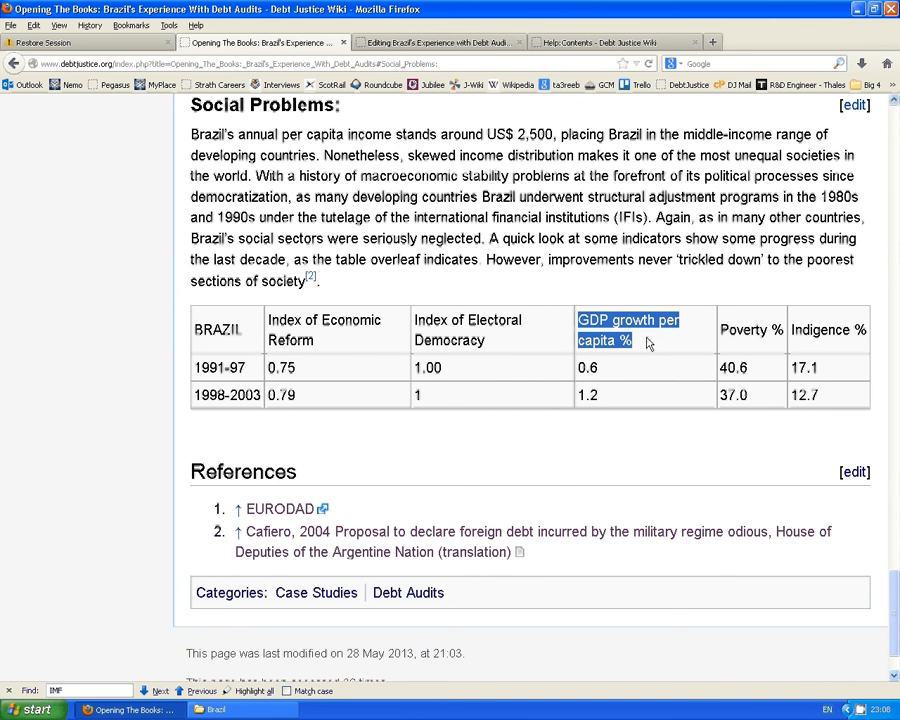
click(440, 42)
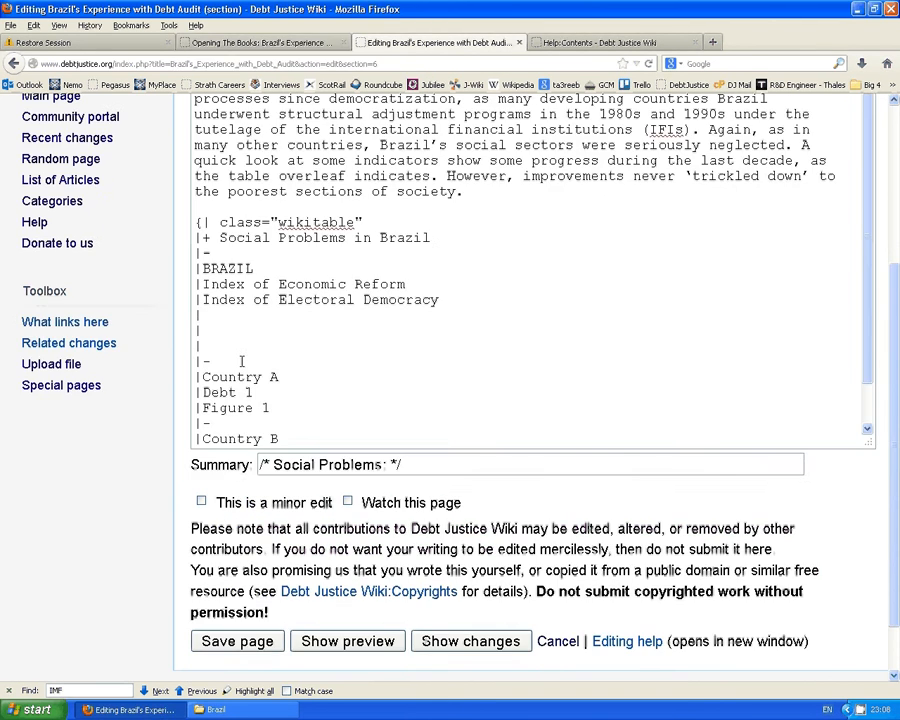
click(234, 316)
key(ctrl+v)
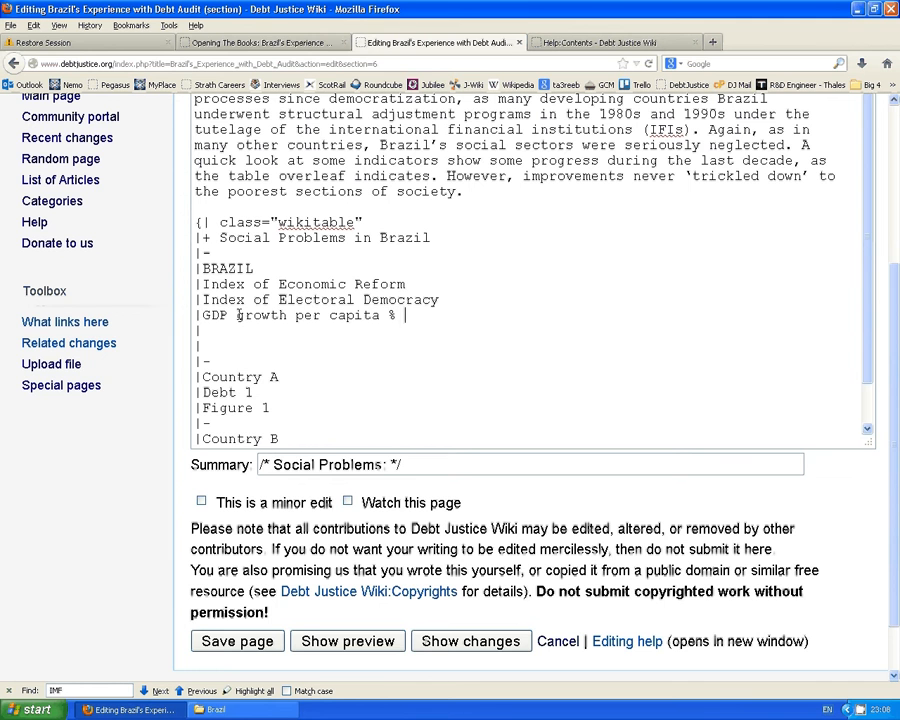
Fill the second empty header cell with "Poverty %" copied from the original article's table.
click(293, 44)
drag(718, 333, 783, 331)
key(ctrl+c)
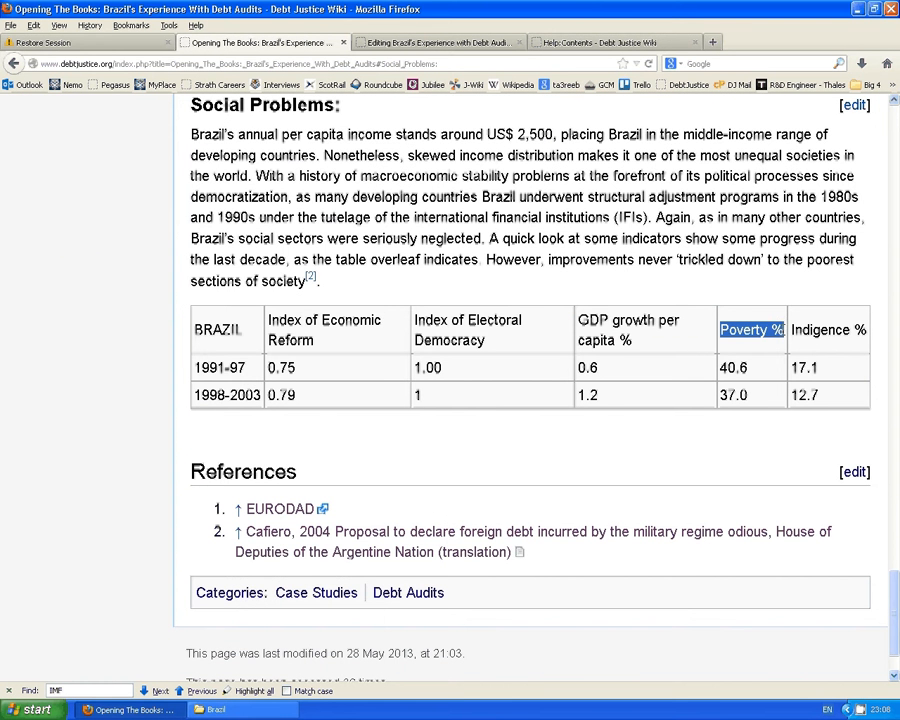
click(440, 42)
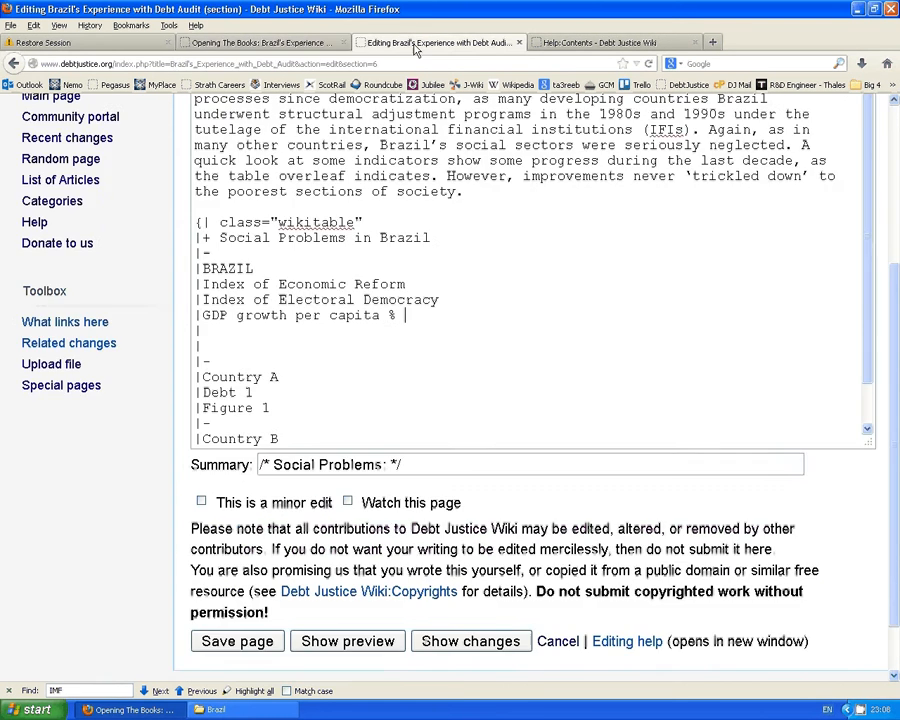
click(243, 330)
key(ctrl+v)
Fill the last empty header cell with "Indigence %" copied from the original article's table.
click(300, 42)
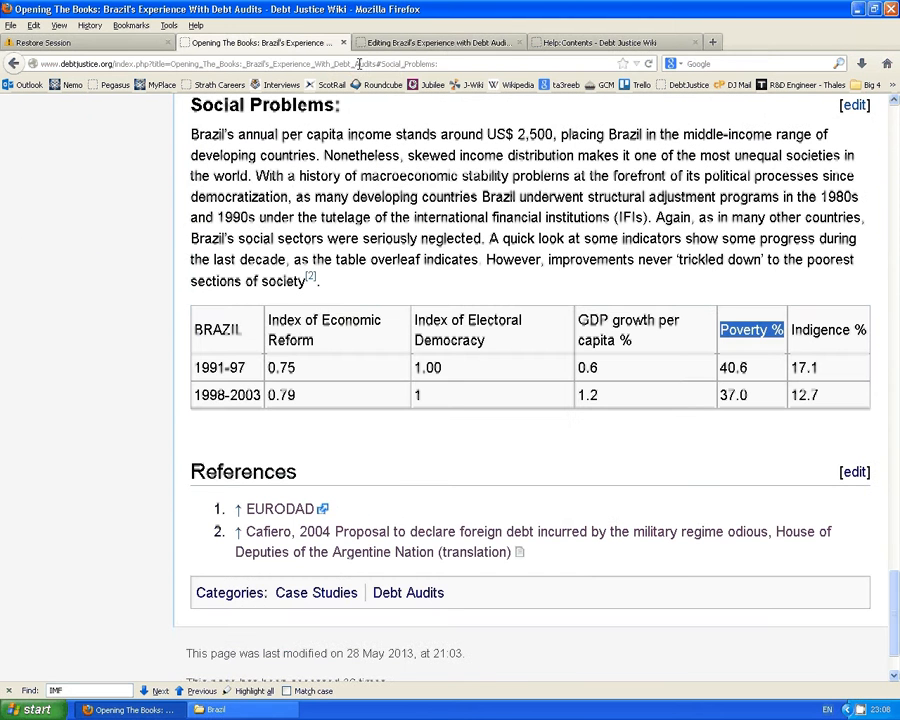
drag(790, 331, 866, 331)
key(ctrl+c)
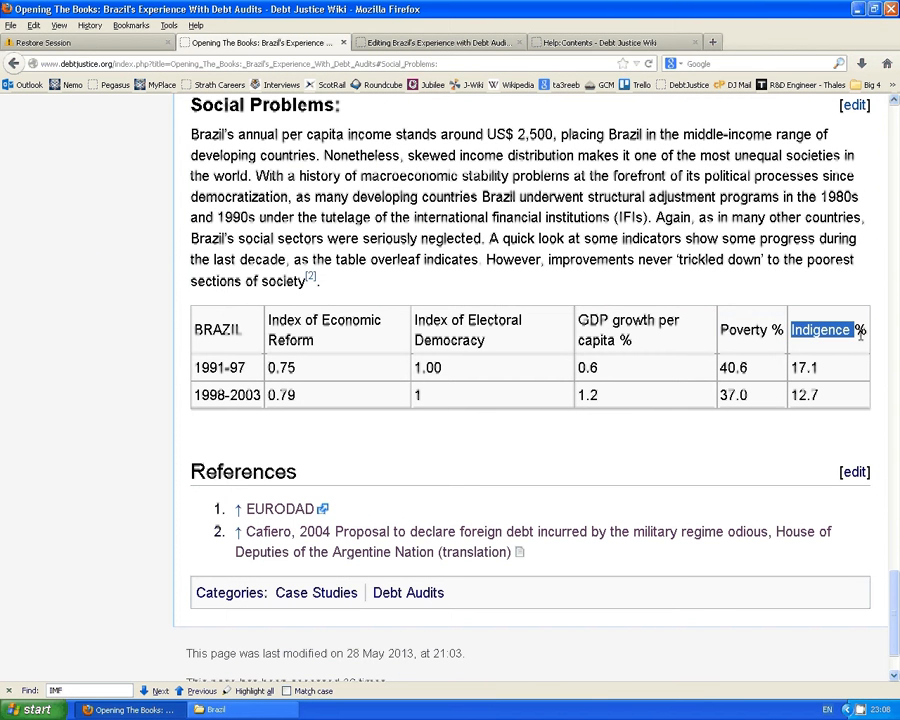
click(432, 43)
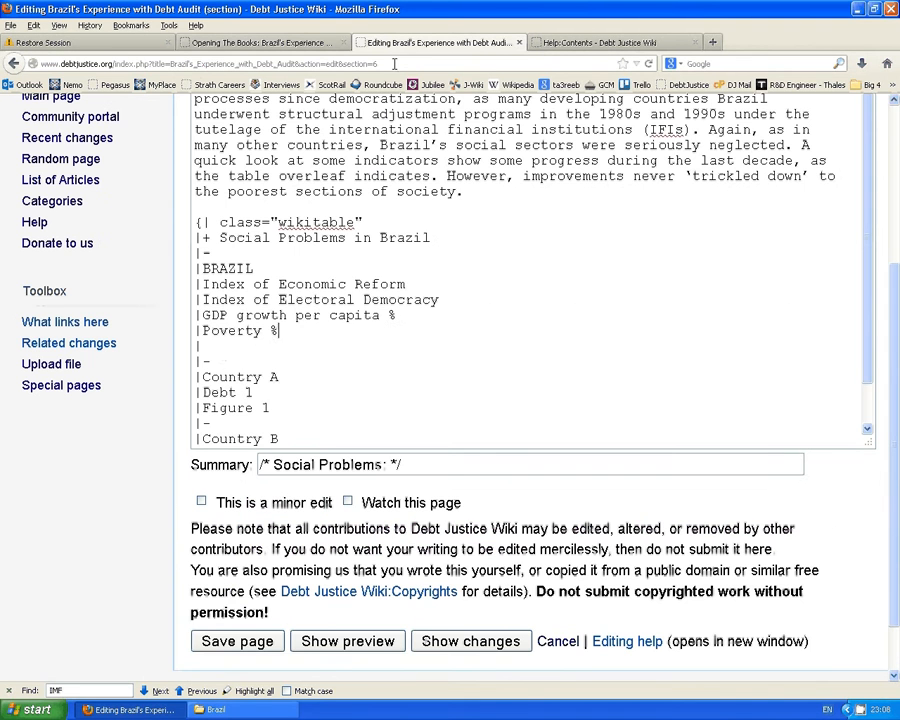
click(224, 346)
key(ctrl+v)
Replace the "Country A" cell in the wikitable code with "1991-97" from the original article's table.
click(217, 366)
scroll(314, 272, down, 1)
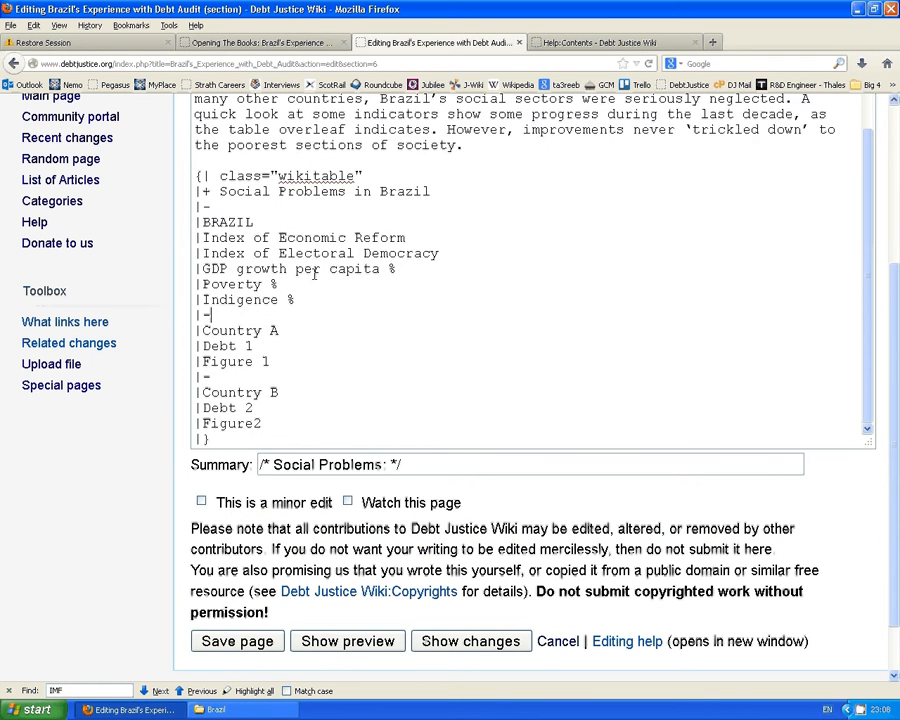
scroll(314, 272, down, 2)
click(290, 43)
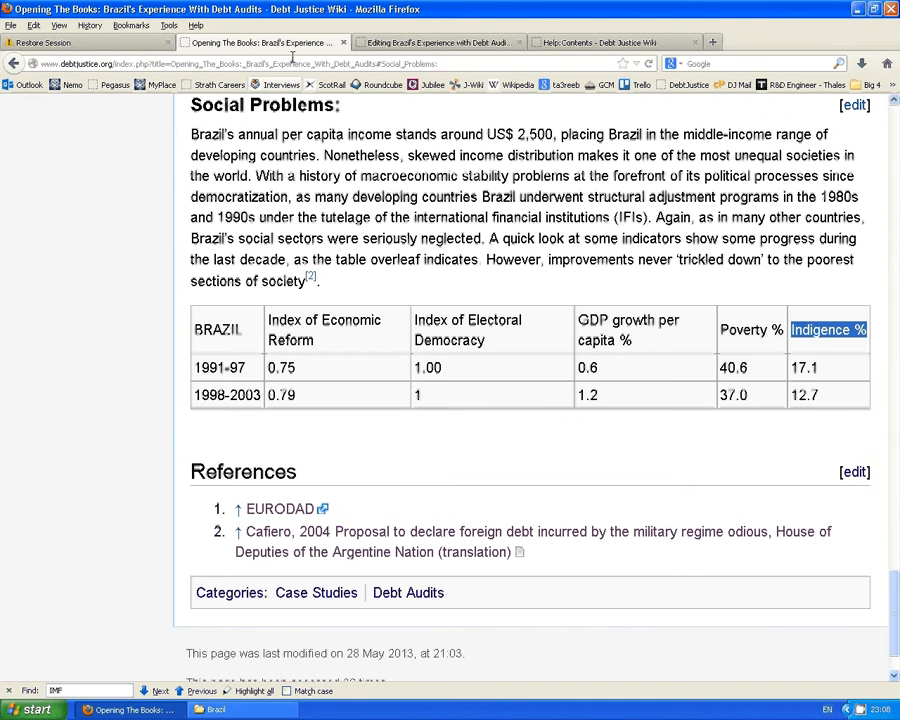
drag(194, 367, 243, 368)
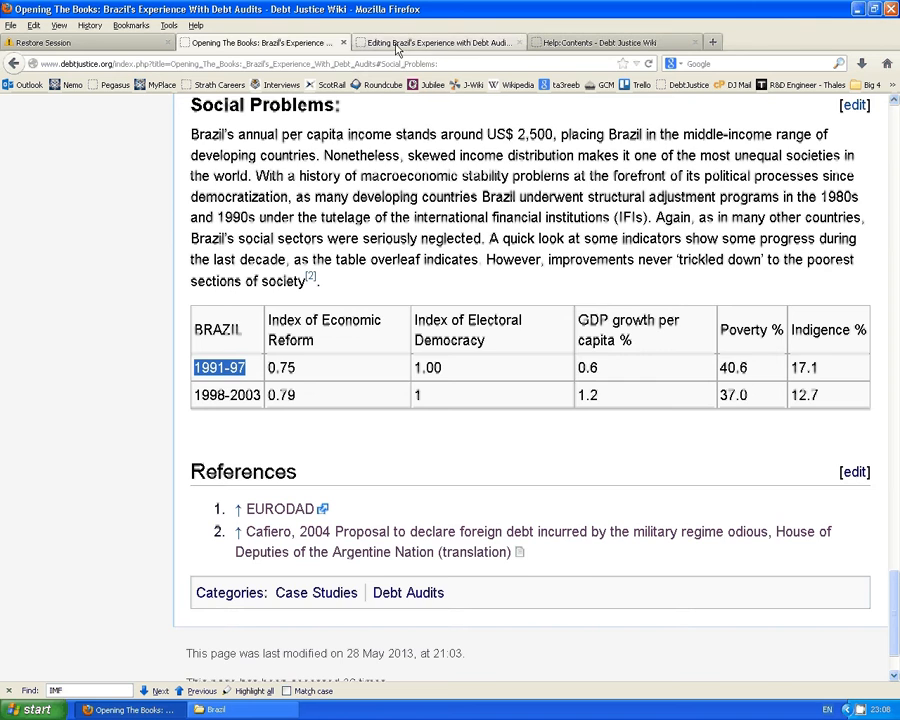
click(438, 42)
drag(284, 270, 201, 270)
text(1991-97)
Replace the "Debt 1" cell with the 1991-97 Index of Economic Reform value, 0.75, from the original table.
click(305, 45)
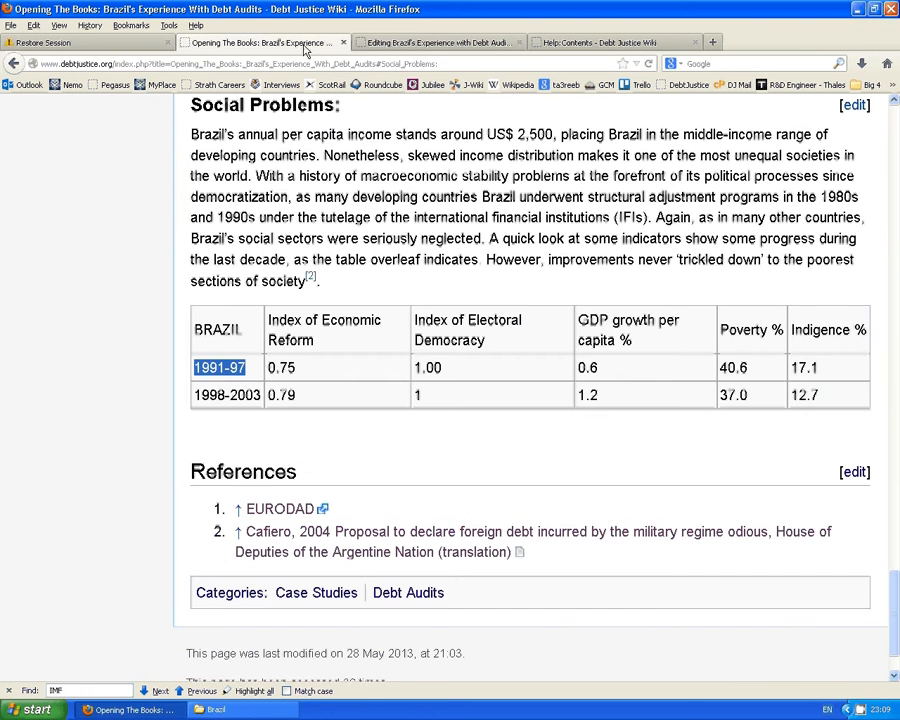
drag(294, 367, 267, 367)
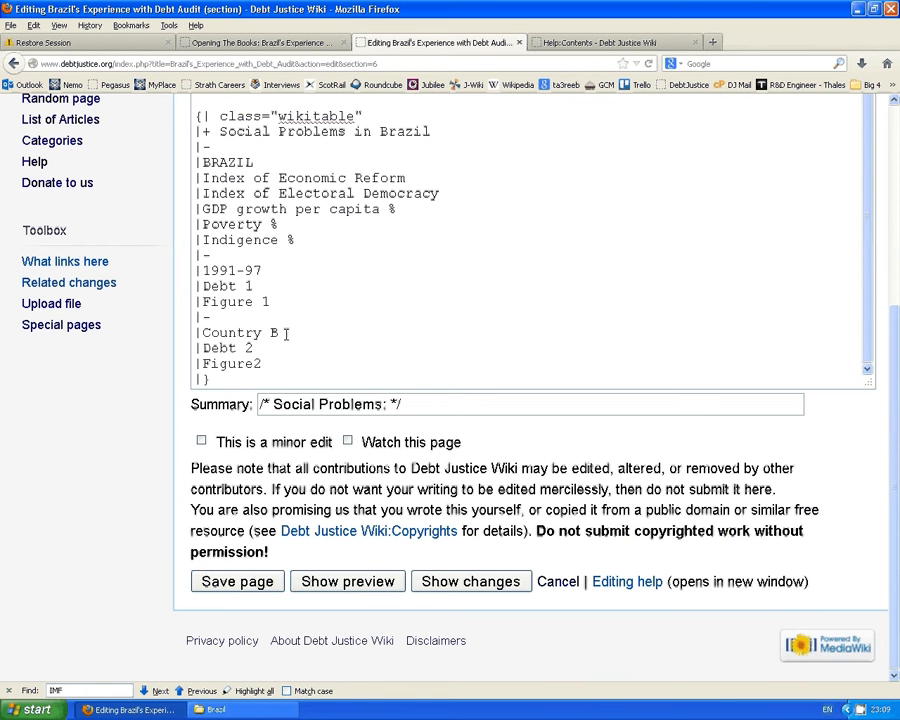
drag(255, 286, 203, 286)
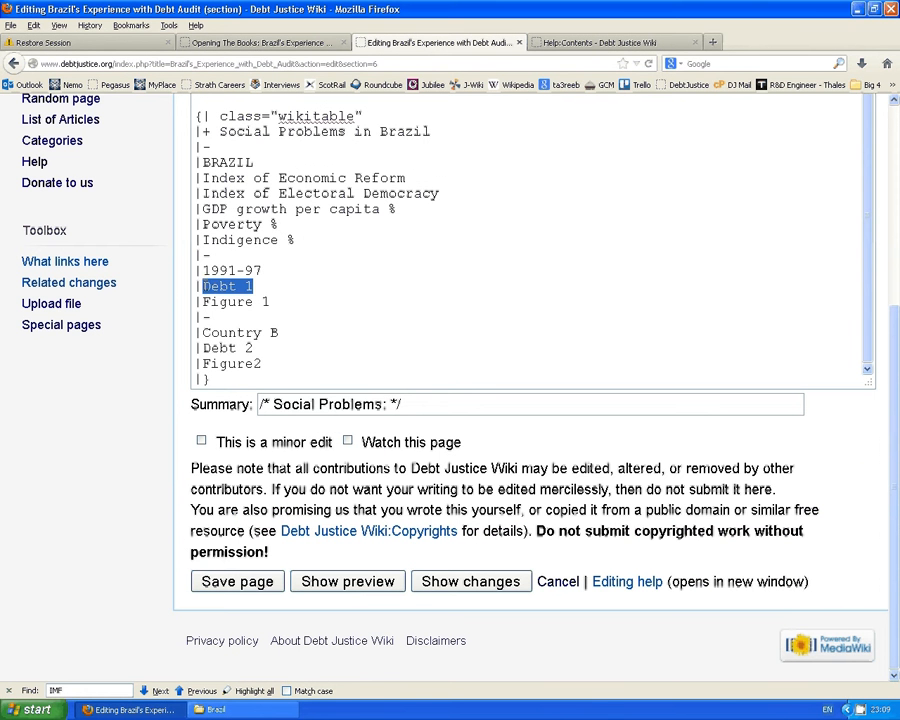
text(0.75)
Replace the "Figure 1" cell with 1.00 copied from the original table, removing the blank space between the pipe and the value.
key(ctrl+shift+Tab)
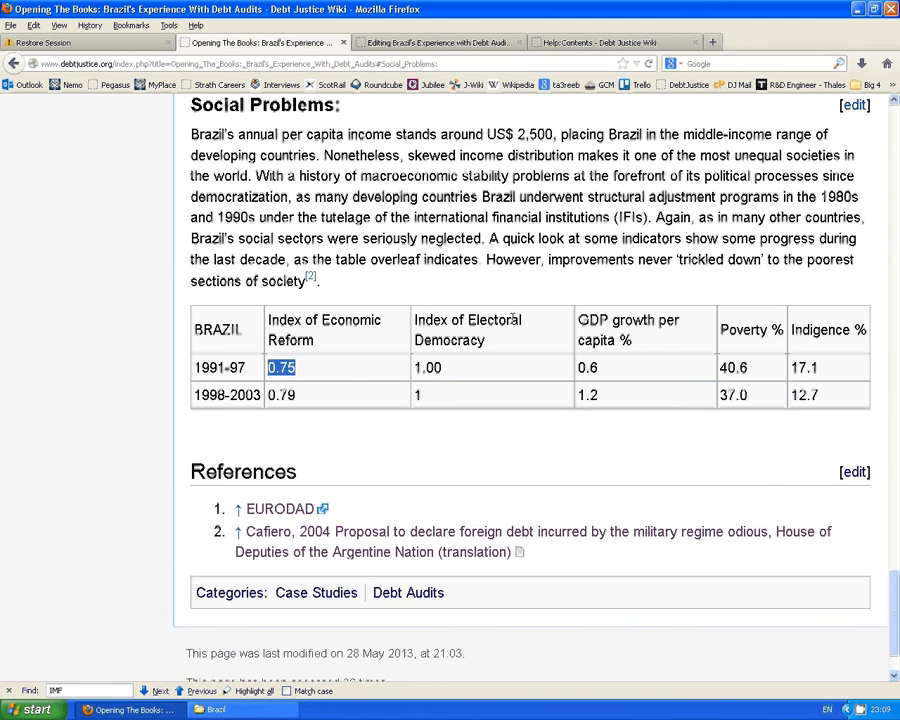
drag(443, 367, 402, 368)
key(ctrl+c)
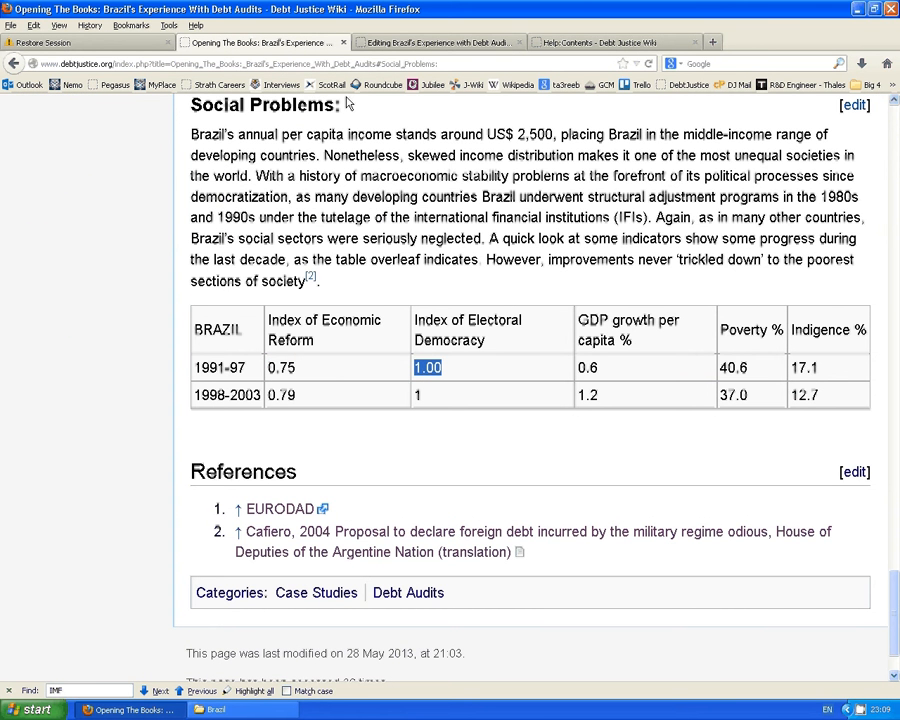
click(395, 45)
drag(270, 301, 200, 294)
key(ctrl+v)
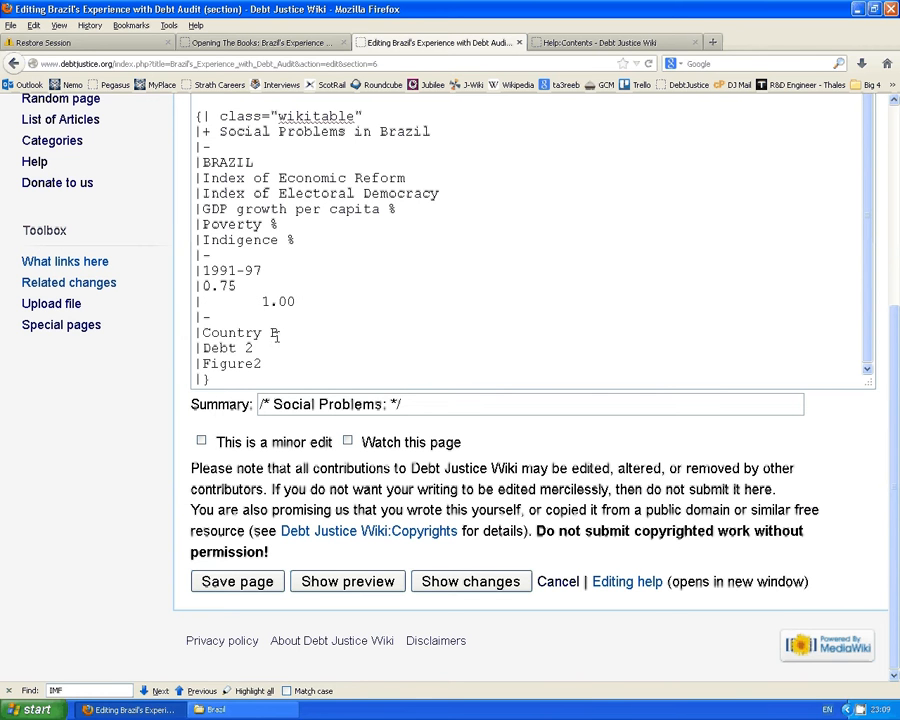
key(Left)
key(Left)
key(BackSpace)
key(BackSpace)
Add three empty cell lines, each starting with a pipe character, below the 1.00 cell of the 1991-97 row.
key(End)
key(Return)
text(|)
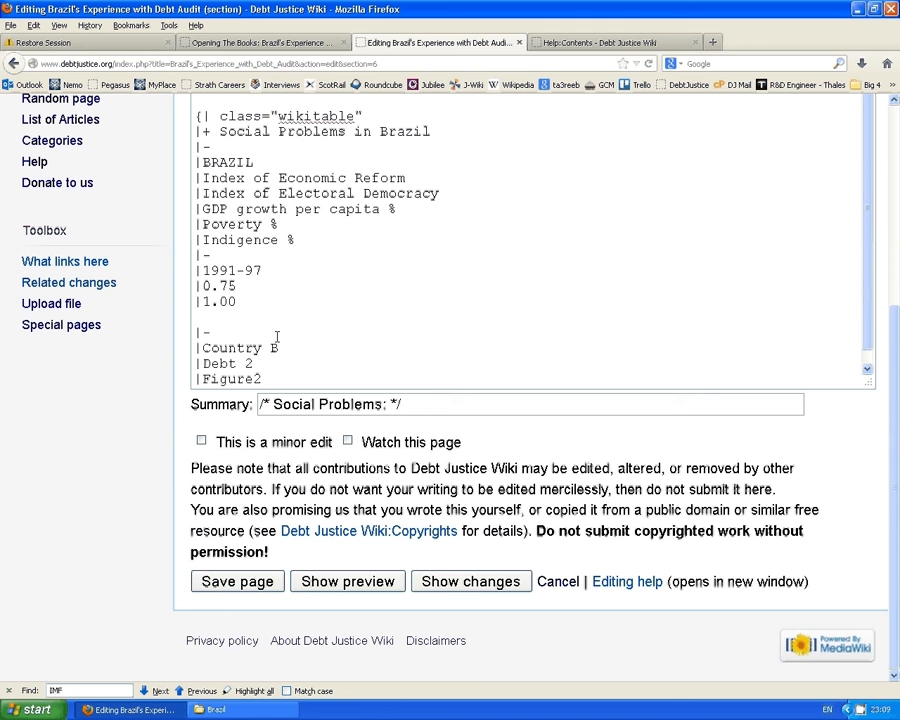
key(Return)
text(|)
key(Return)
text(|)
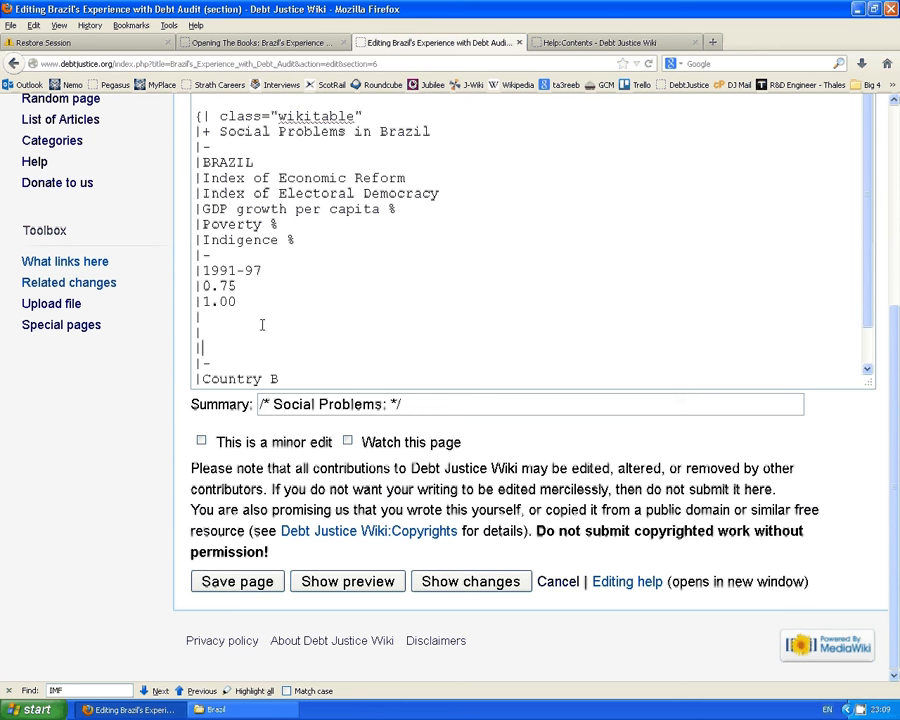
Fill the first empty cell of the 1991-97 row with the GDP growth value 0.6 from the original table.
click(261, 318)
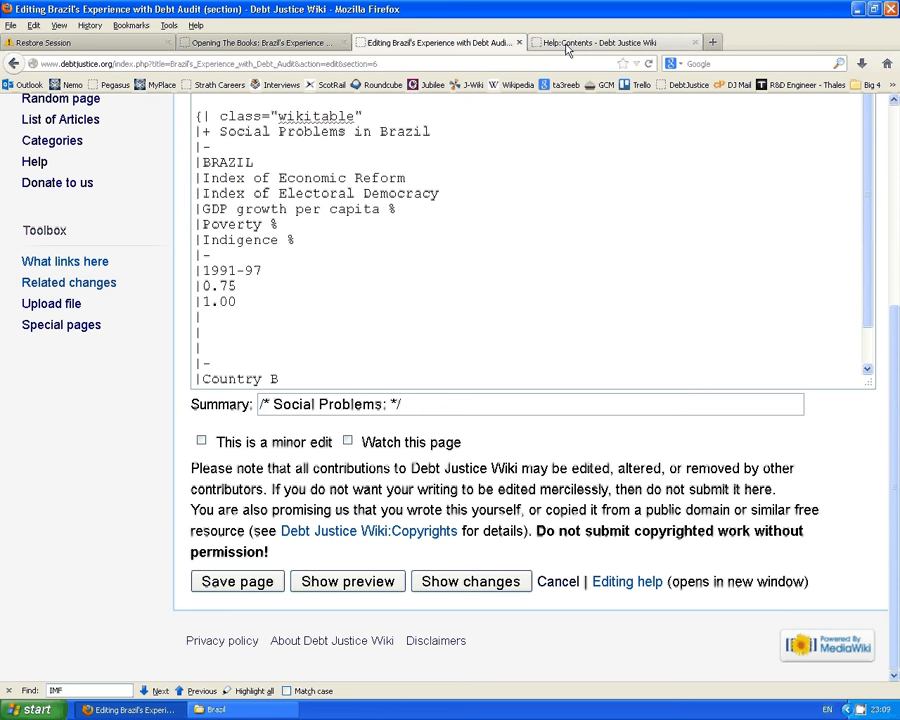
click(572, 44)
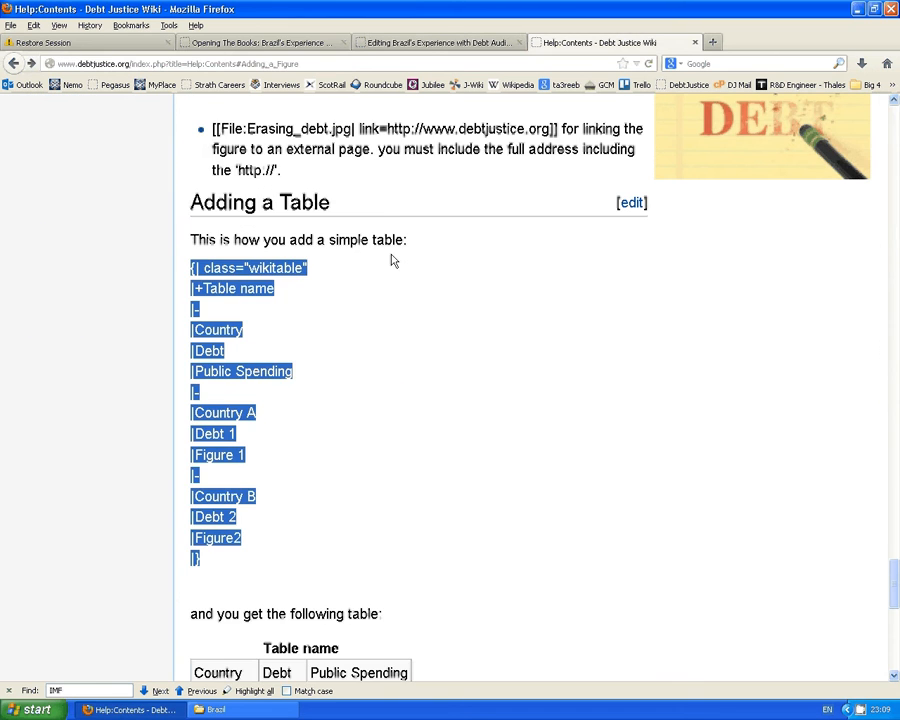
click(255, 47)
drag(598, 367, 582, 367)
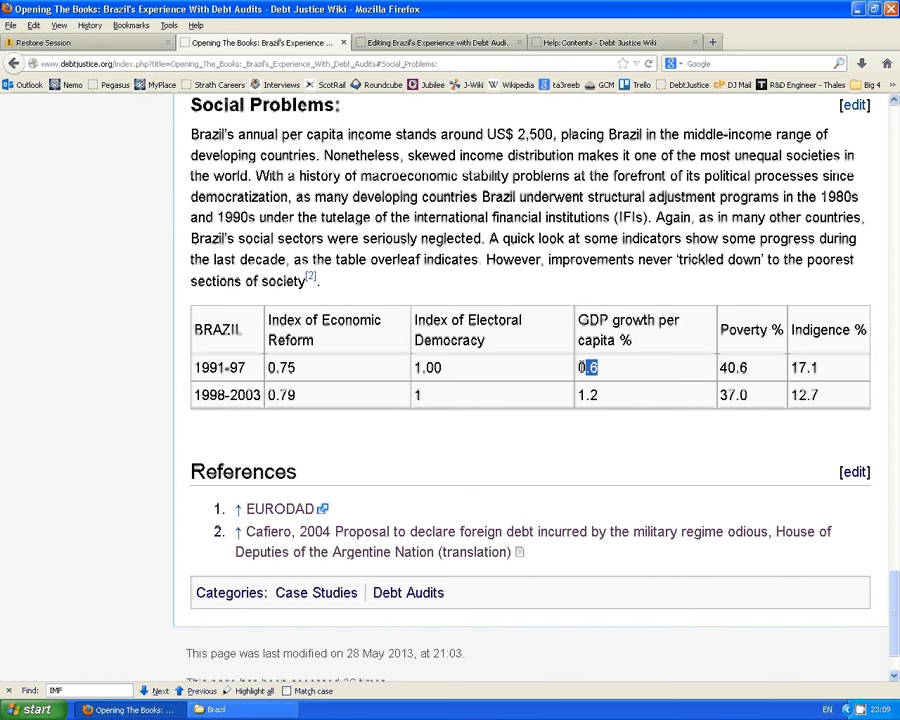
key(ctrl+Tab)
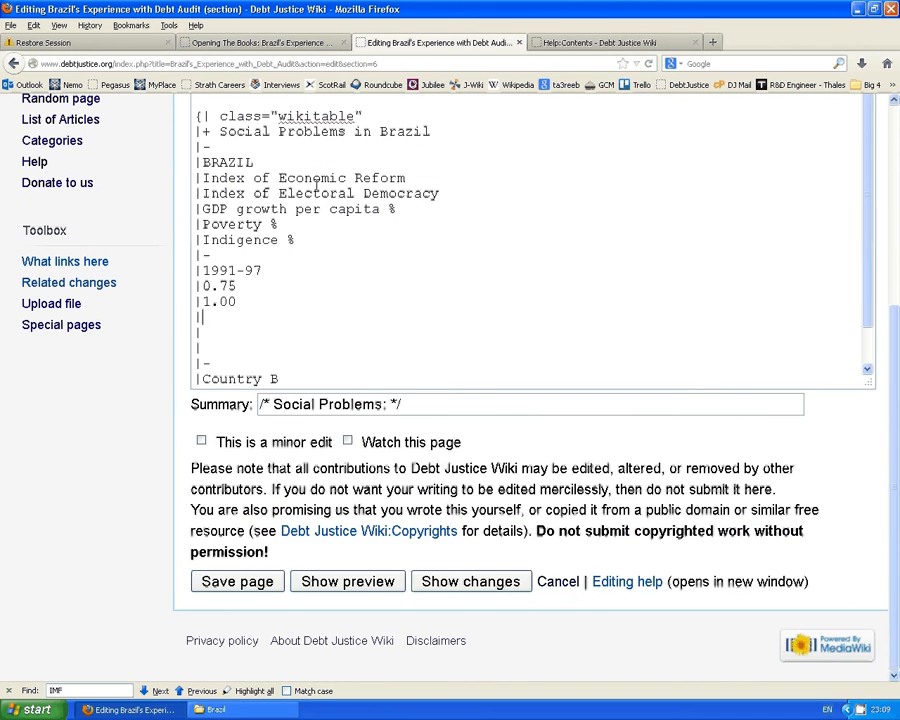
text(0.6)
Fill the second empty cell of the 1991-97 row with the poverty value 40.6 copied from the original table.
key(ctrl+shift+Tab)
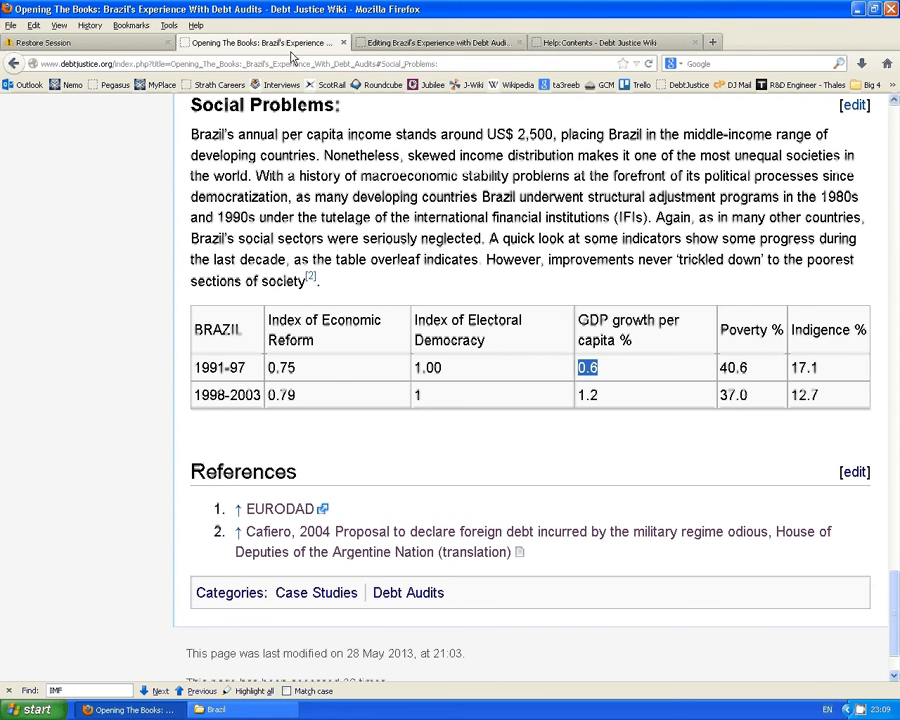
drag(748, 367, 719, 367)
key(ctrl+c)
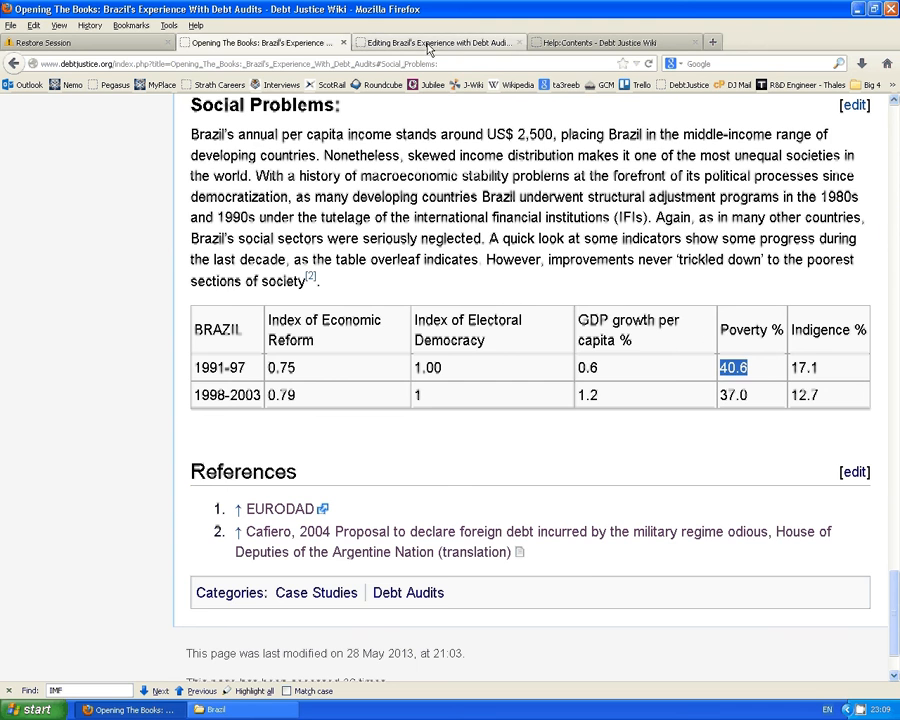
key(ctrl+Tab)
click(249, 332)
key(ctrl+v)
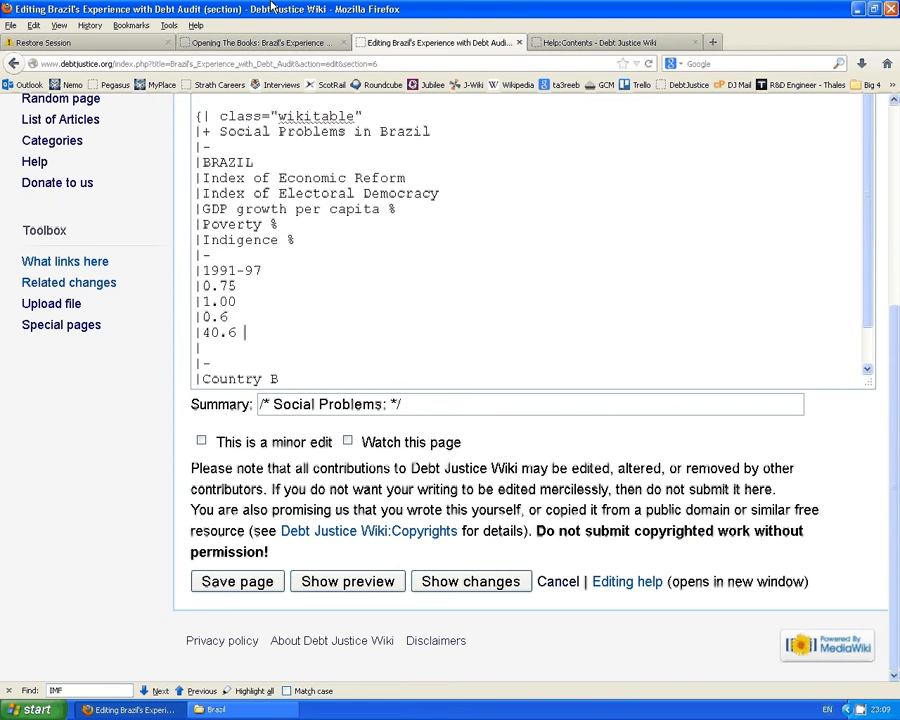
Fill the last empty cell of the 1991-97 row with the indigence value 17.1 copied from the original table.
key(ctrl+shift+Tab)
drag(818, 368, 791, 367)
key(ctrl+c)
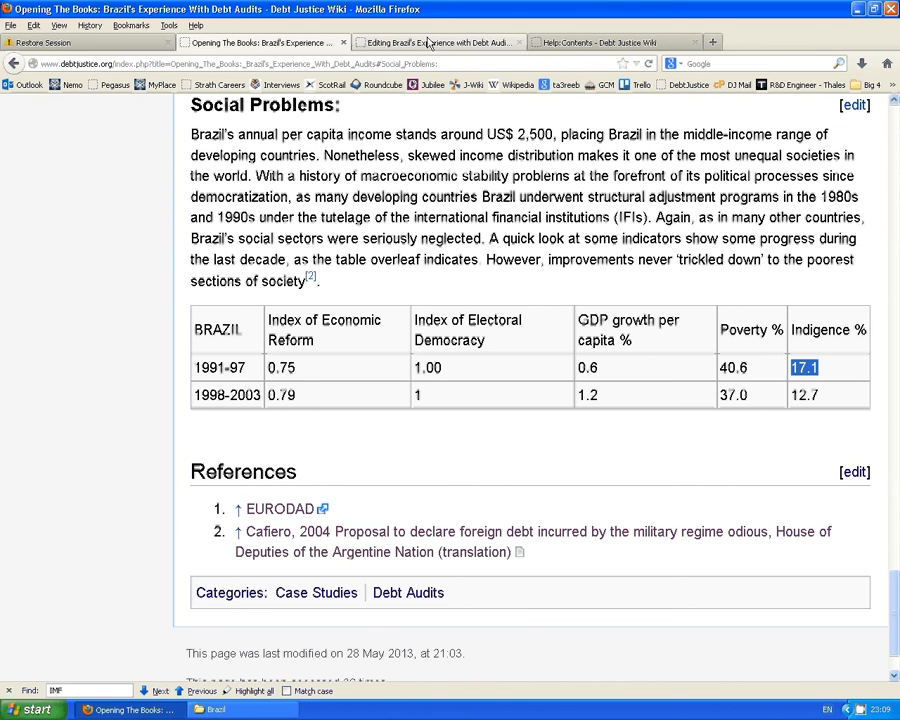
click(424, 40)
click(249, 345)
key(ctrl+v)
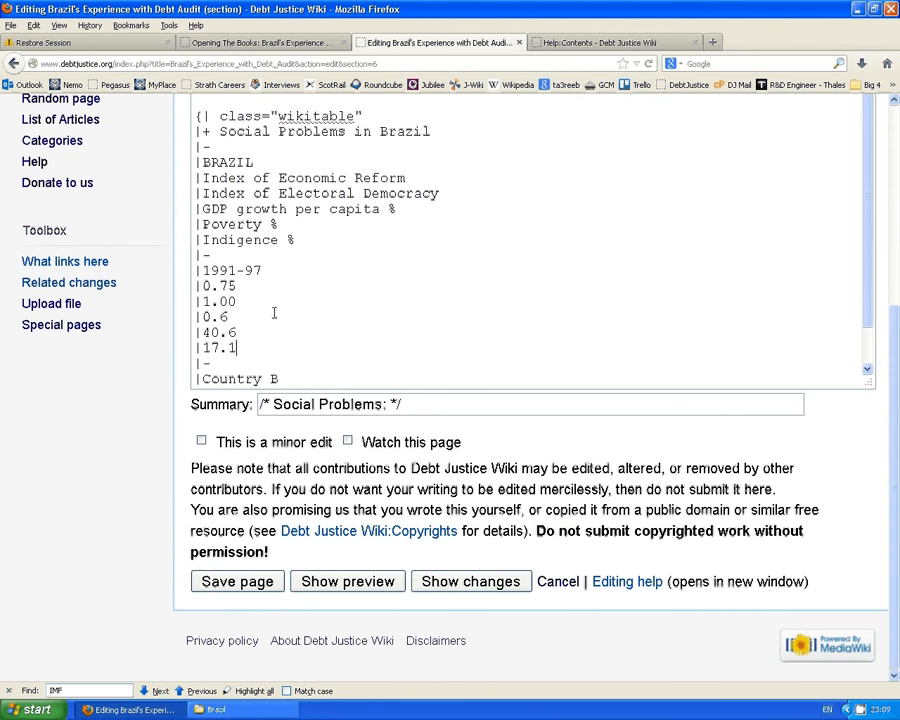
scroll(273, 311, down, 1)
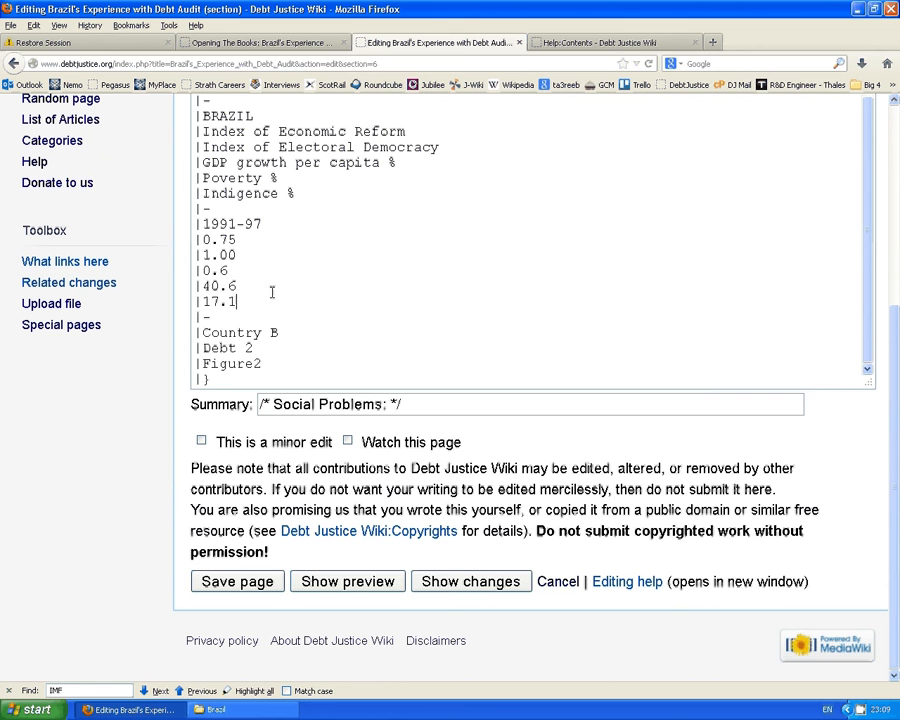
Clear the Country B, Debt 2 and Figure2 placeholders and duplicate their pipe lines so the last row has six empty cells.
drag(208, 317, 194, 317)
click(212, 317)
drag(203, 333, 323, 332)
key(Delete)
mouse_move(203, 347)
mouse_down()
mouse_move(256, 348)
mouse_move(203, 363)
mouse_move(196, 337)
mouse_up()
key(ctrl+c)
key(Delete)
key(Delete)
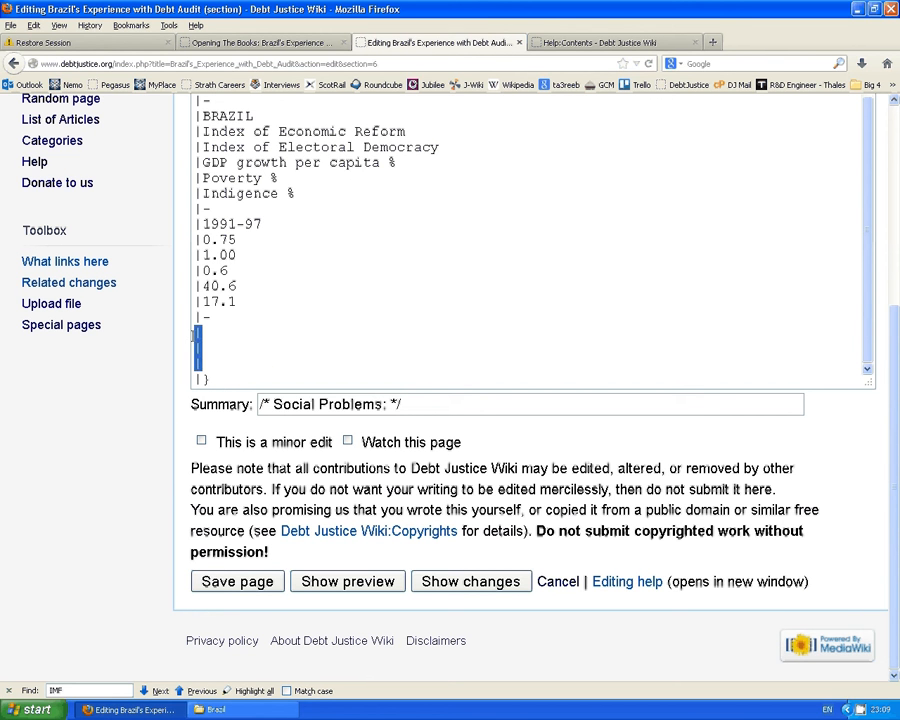
click(195, 336)
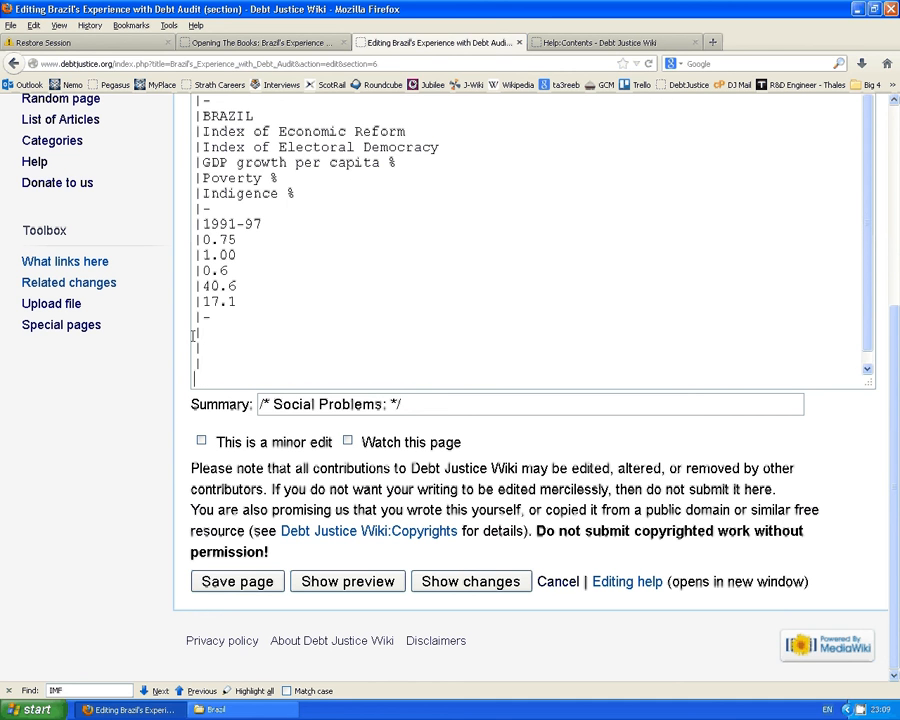
key(ctrl+v)
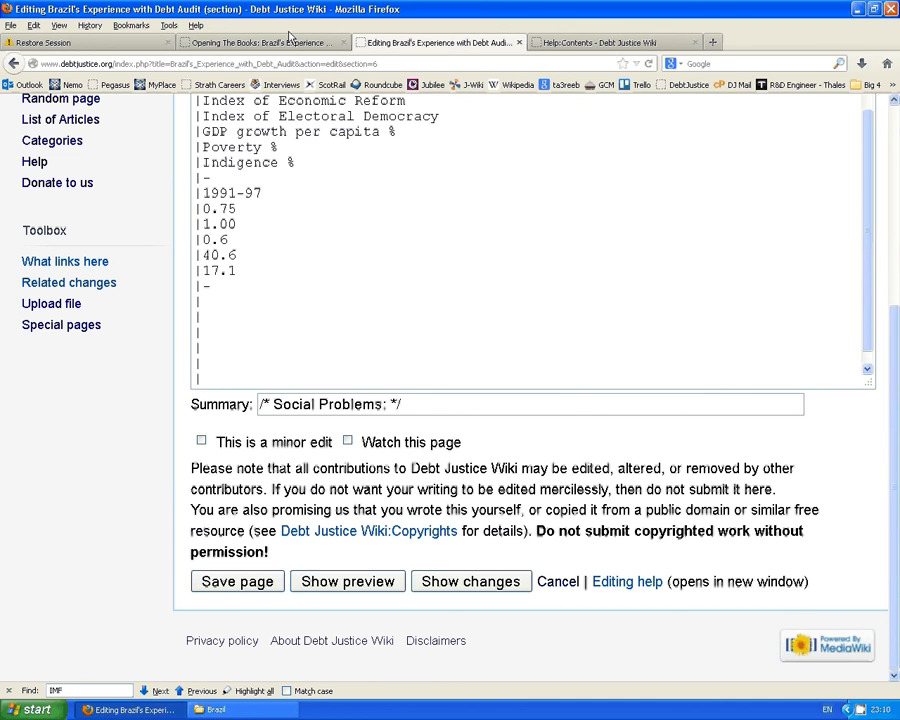
Fill the first empty cell of the last row with the period 1998-2003 copied from the original table.
click(297, 40)
drag(195, 394, 261, 394)
key(ctrl+c)
click(397, 46)
key(ctrl+v)
Fill the second cell of the 1998-2003 row with the economic reform index 0.79 from the original table.
click(285, 44)
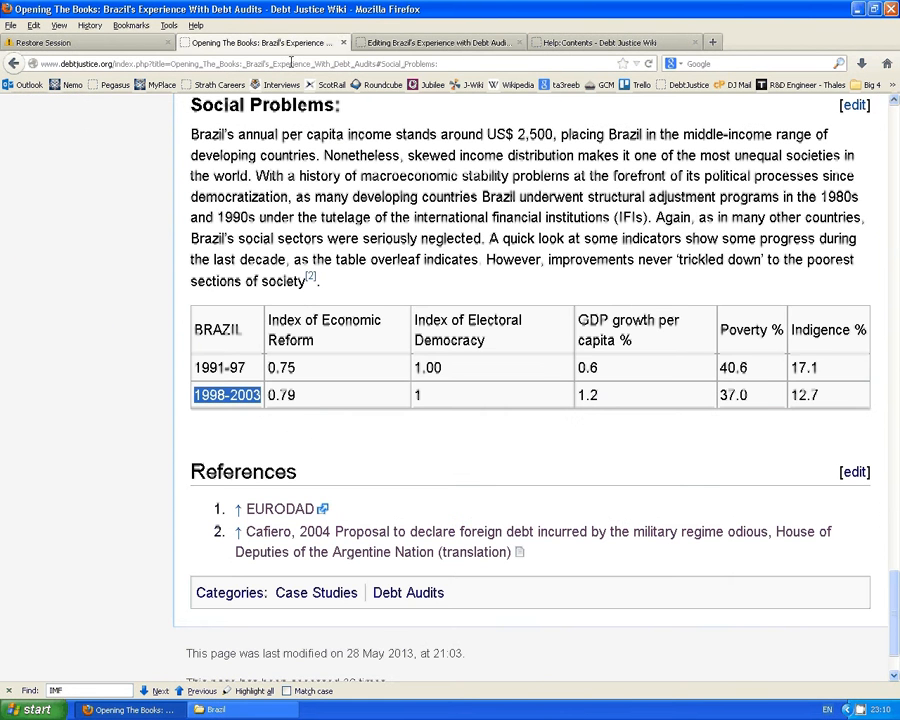
drag(268, 395, 296, 395)
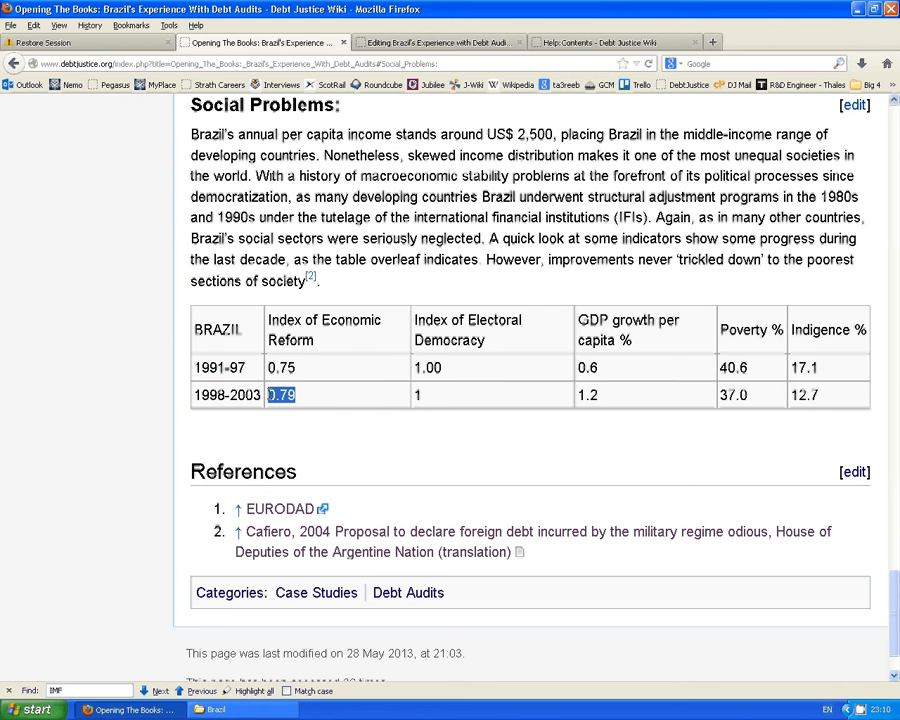
click(420, 46)
click(224, 316)
text(0.79)
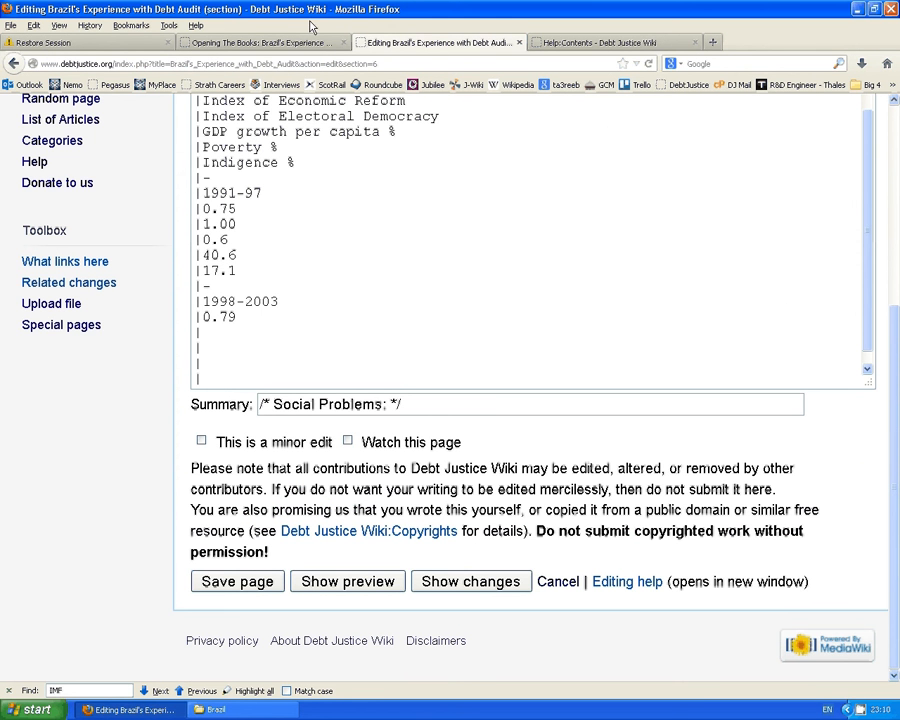
Fill the third cell of the 1998-2003 row with the electoral democracy index 1 from the original table.
click(262, 42)
drag(426, 395, 414, 395)
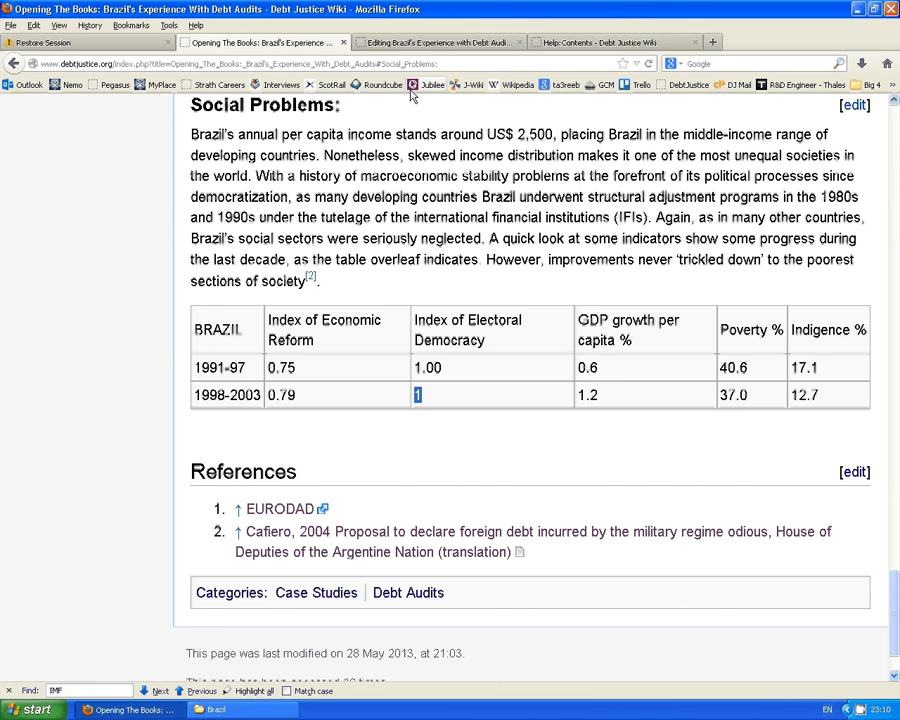
click(420, 42)
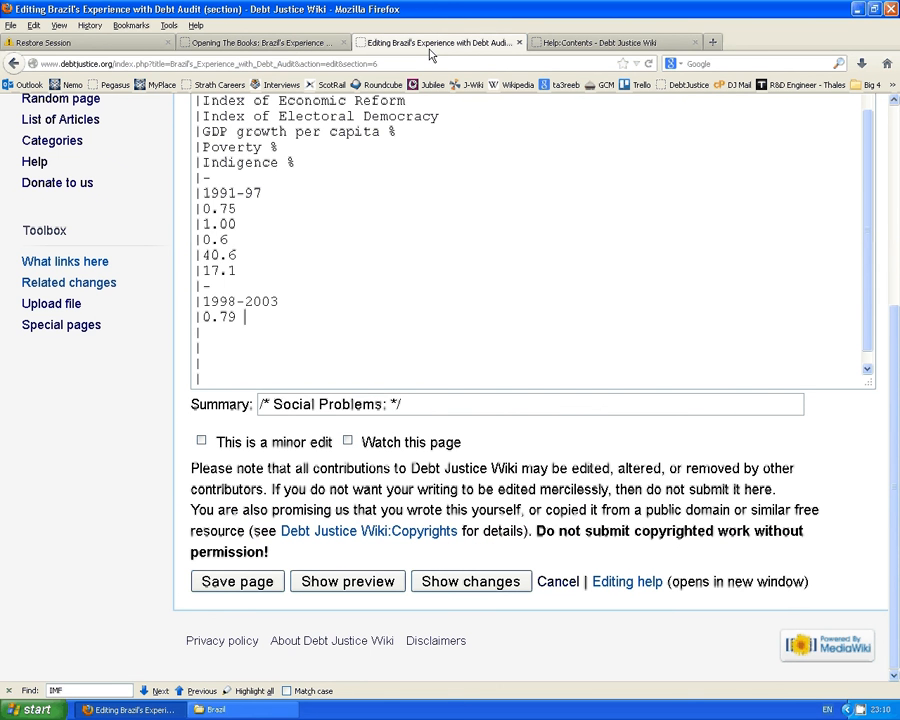
click(218, 334)
text(1)
Fill the fourth cell of the 1998-2003 row with the GDP growth value 1.2 copied from the original table.
click(262, 42)
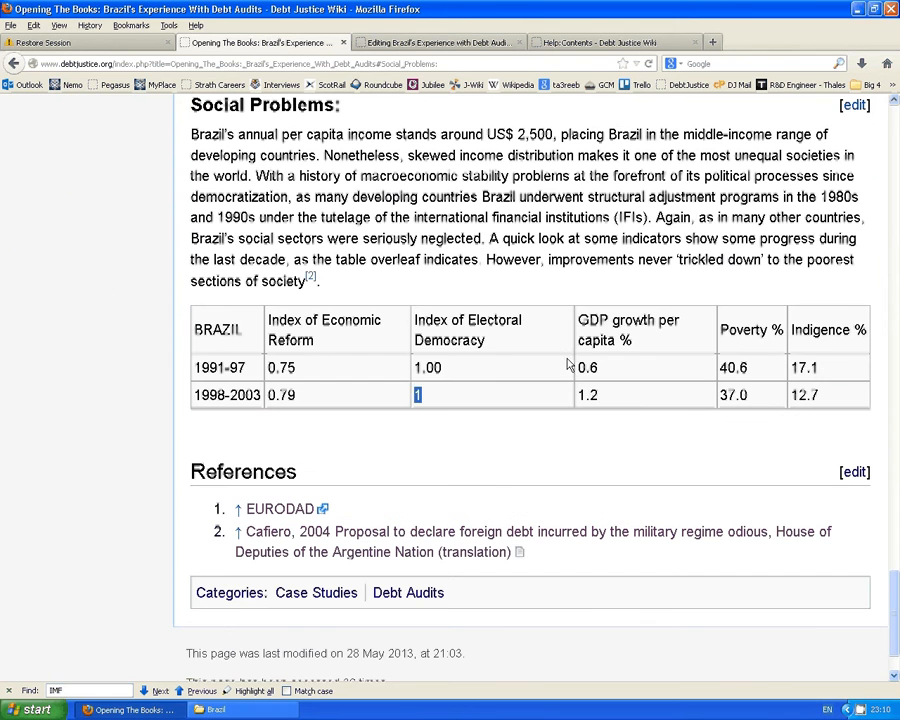
drag(599, 398, 576, 396)
key(ctrl+c)
key(ctrl+Tab)
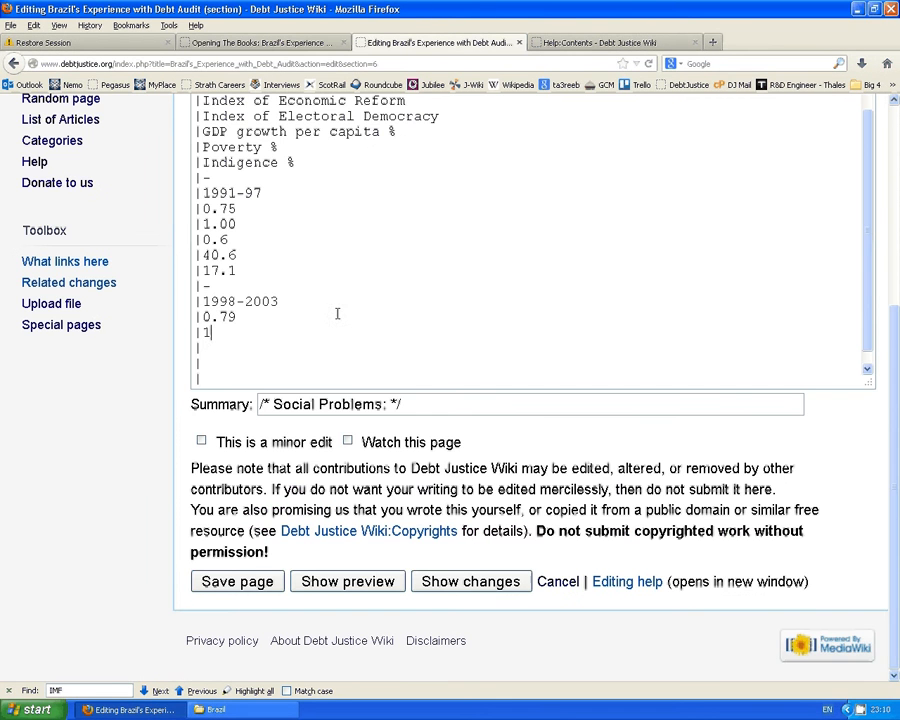
click(229, 347)
key(ctrl+v)
Fill the fifth cell of the 1998-2003 row with the poverty value 37.0 and remove the extra spaces before it.
key(ctrl+shift+Tab)
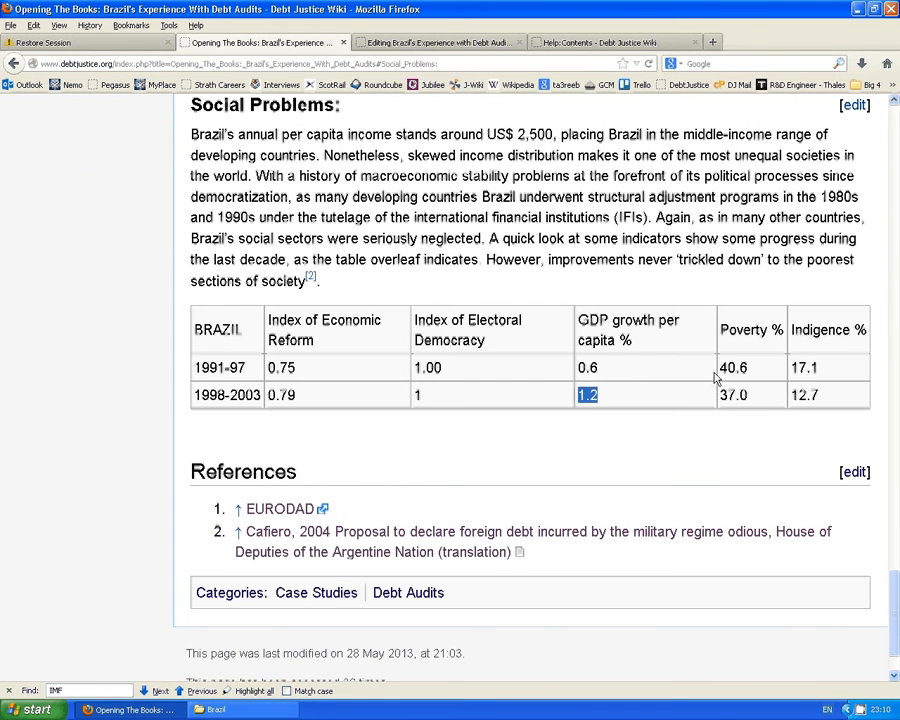
drag(748, 396, 729, 395)
click(438, 42)
click(224, 362)
text(37.0)
scroll(232, 356, down, 1)
drag(262, 347, 208, 347)
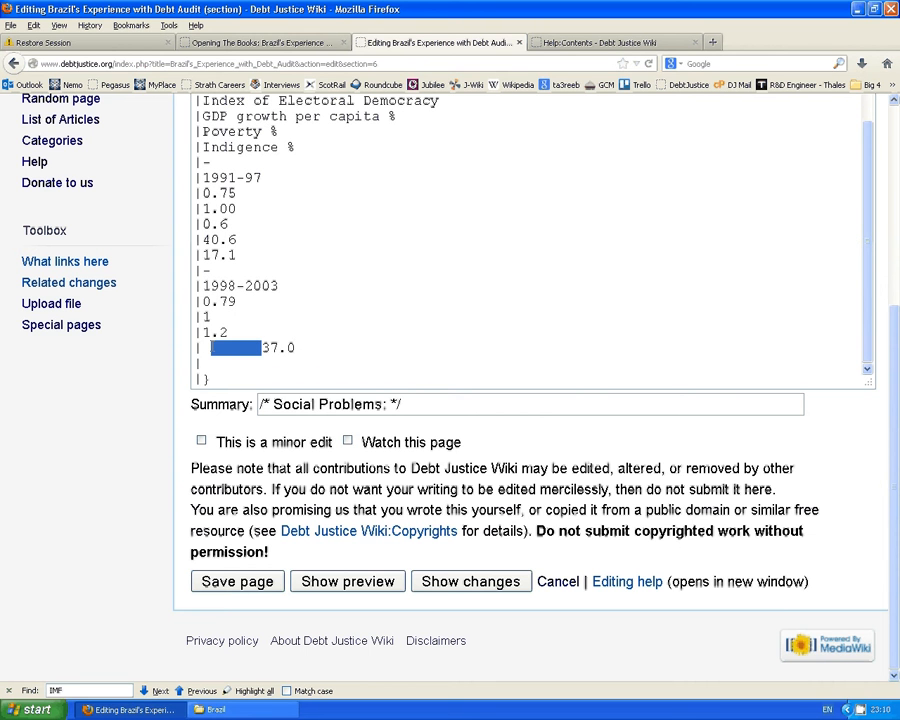
key(BackSpace)
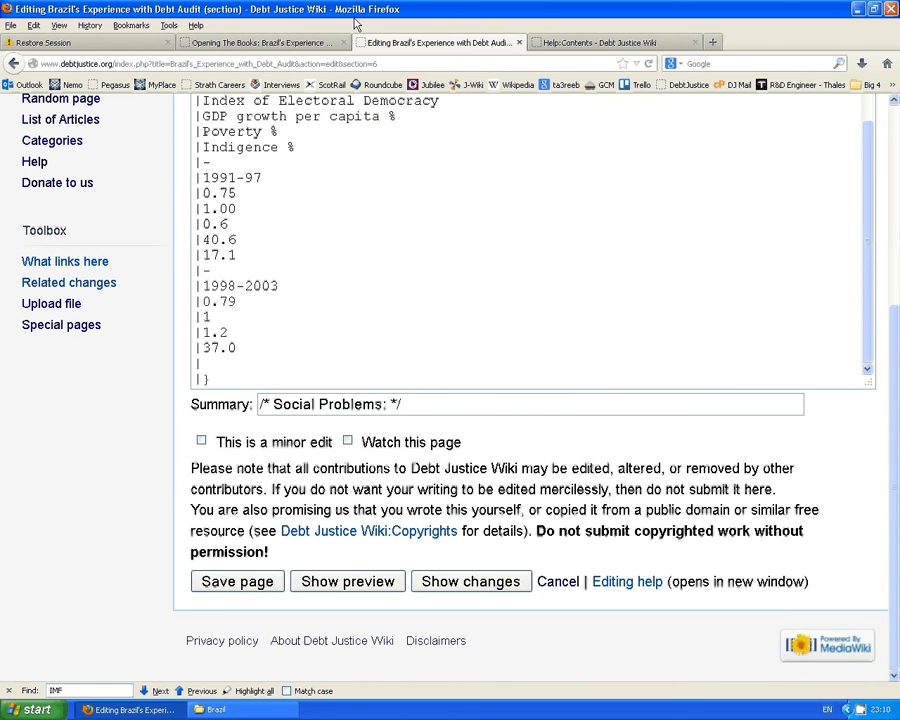
Fill the last cell of the 1998-2003 row with the indigence value 12.7 copied from the original table.
click(320, 42)
drag(820, 395, 789, 395)
key(ctrl+c)
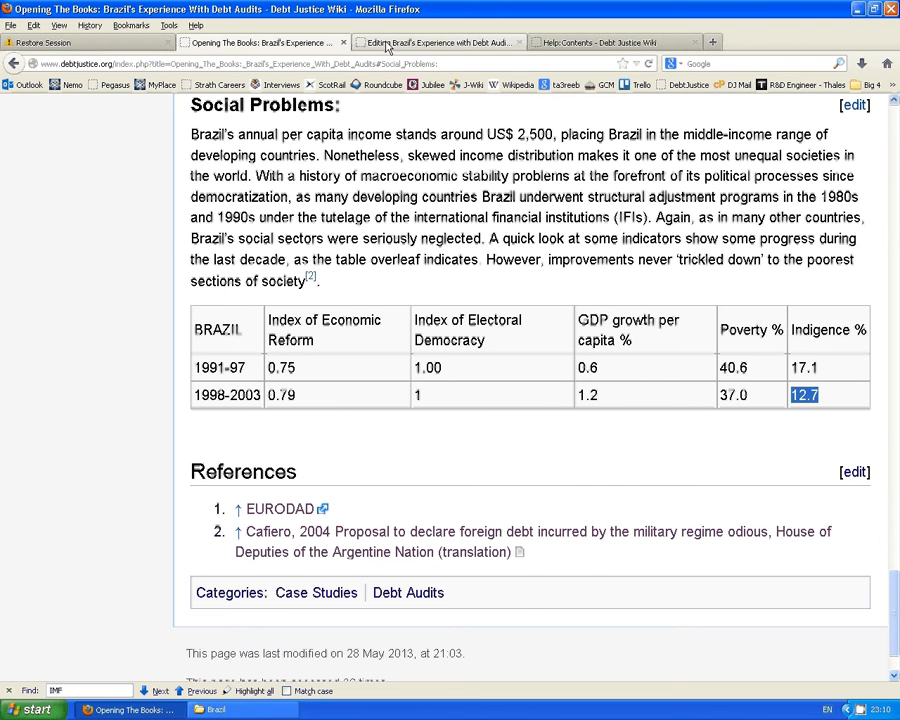
click(432, 42)
key(ctrl+v)
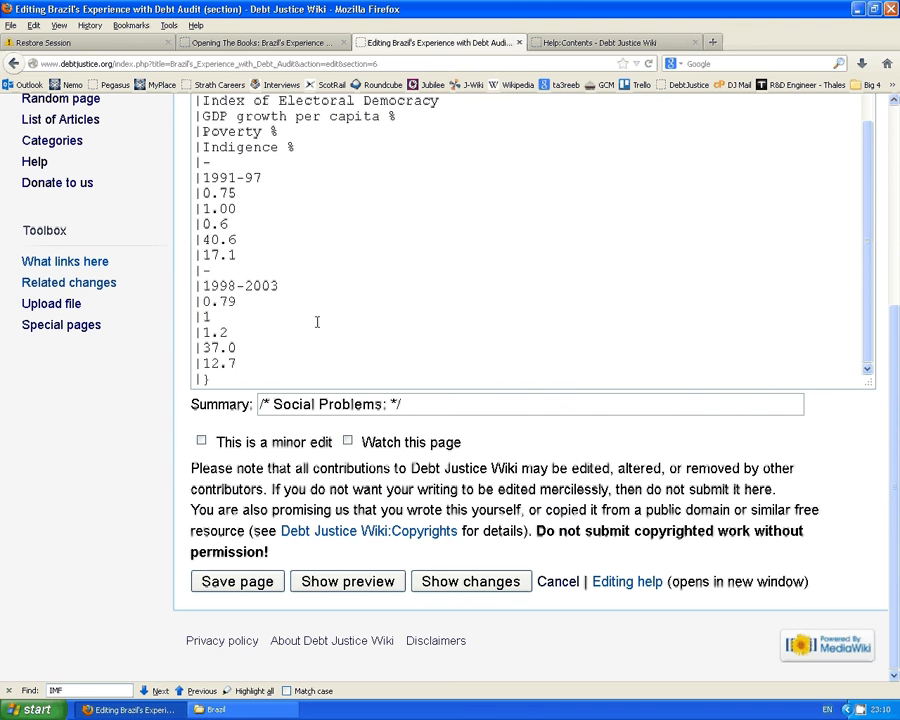
Review the table markup from its class line to the closing brace, including the row separators, and consult the help page's sample table.
scroll(278, 235, up, 2)
scroll(278, 235, up, 1)
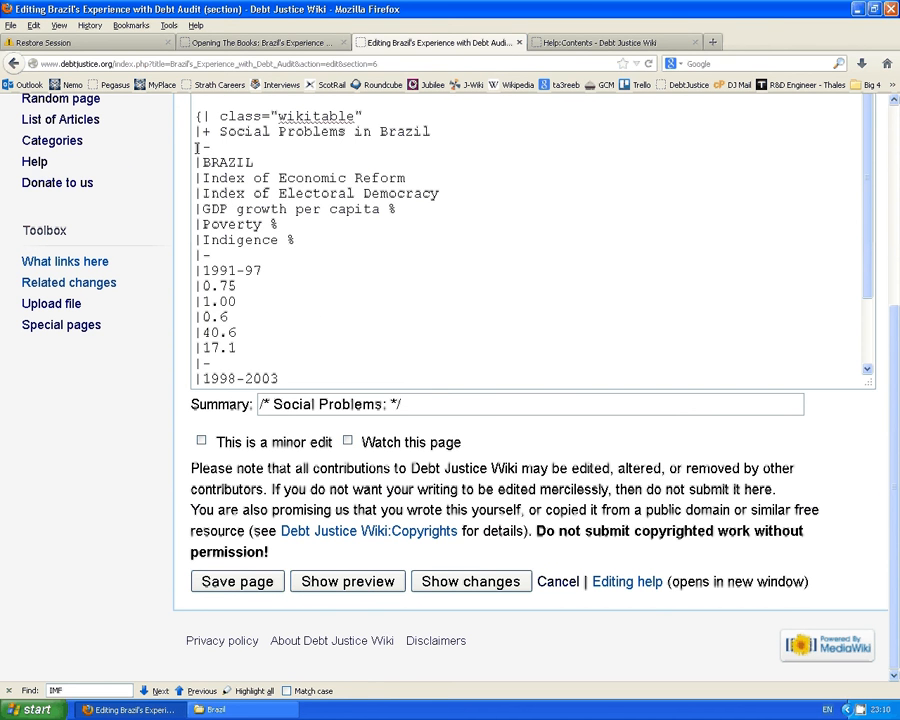
drag(211, 150, 197, 148)
click(217, 147)
scroll(205, 256, down, 2)
scroll(218, 286, down, 1)
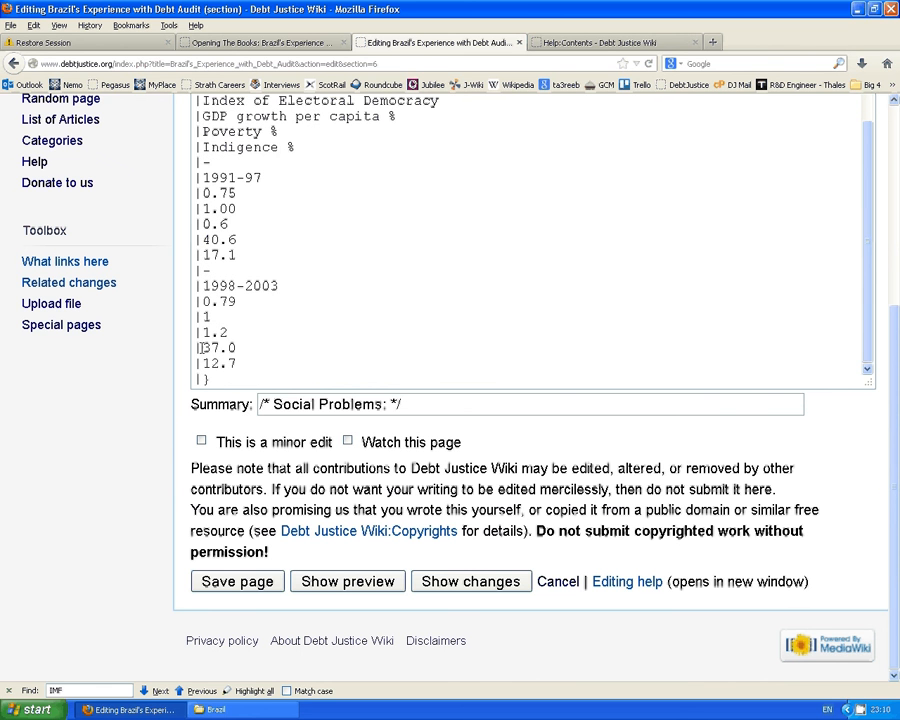
scroll(218, 141, up, 1)
scroll(218, 141, up, 3)
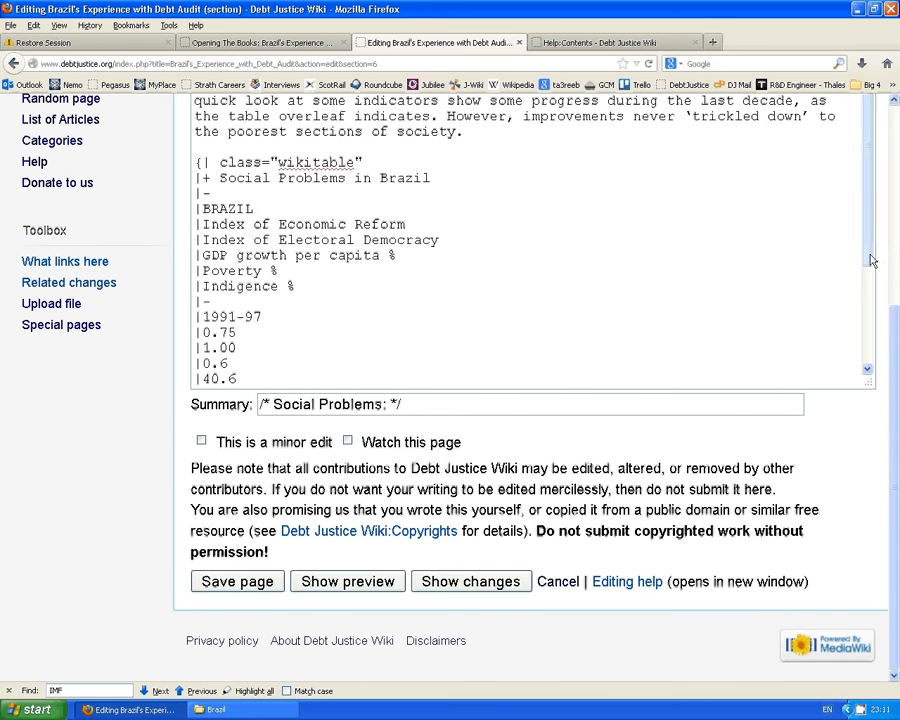
drag(870, 260, 868, 362)
click(590, 43)
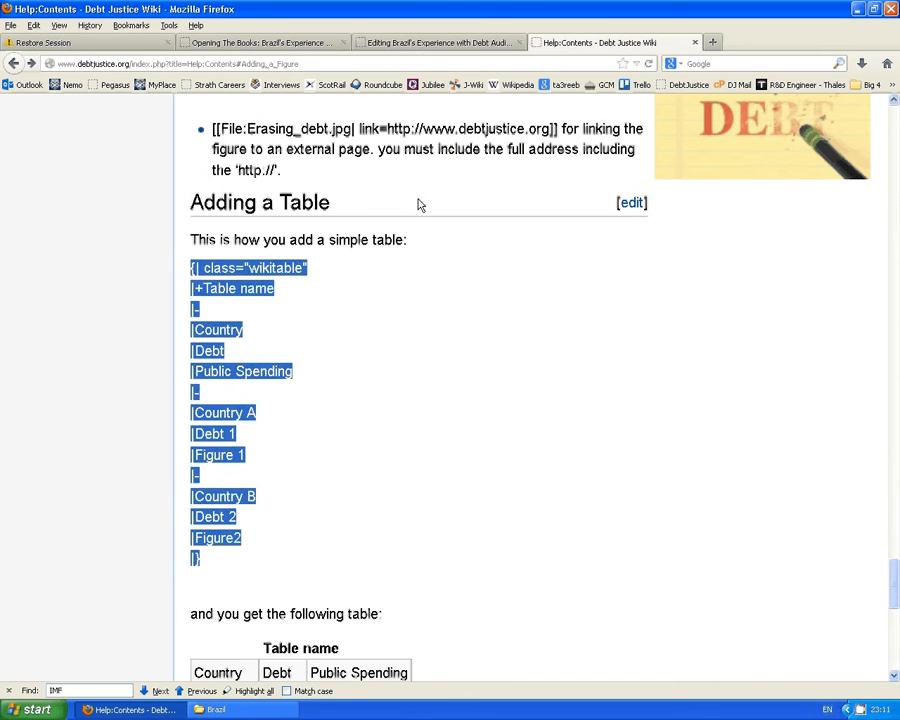
click(207, 185)
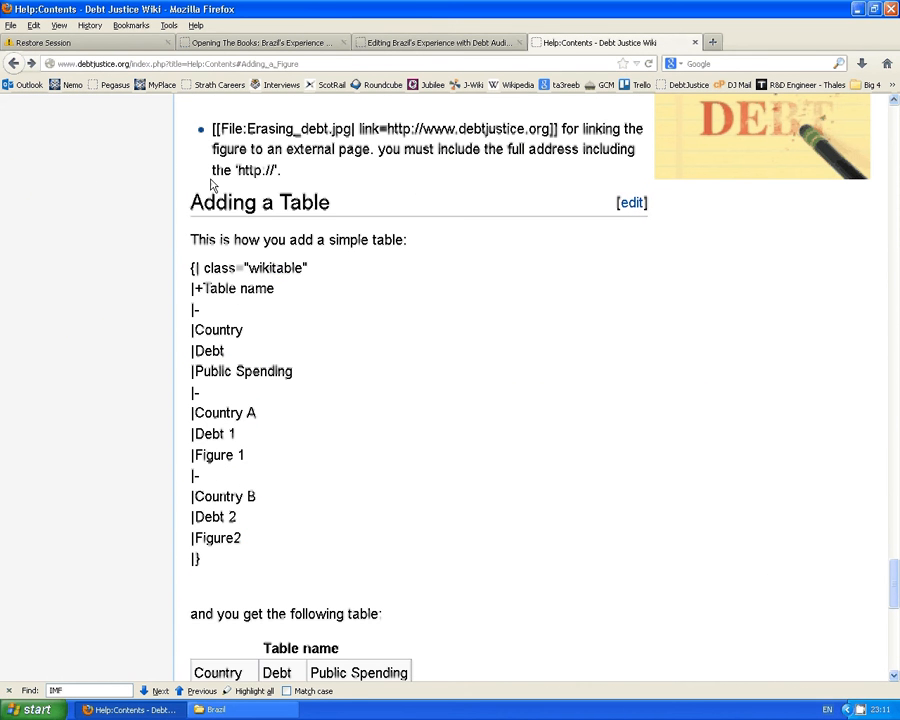
click(383, 46)
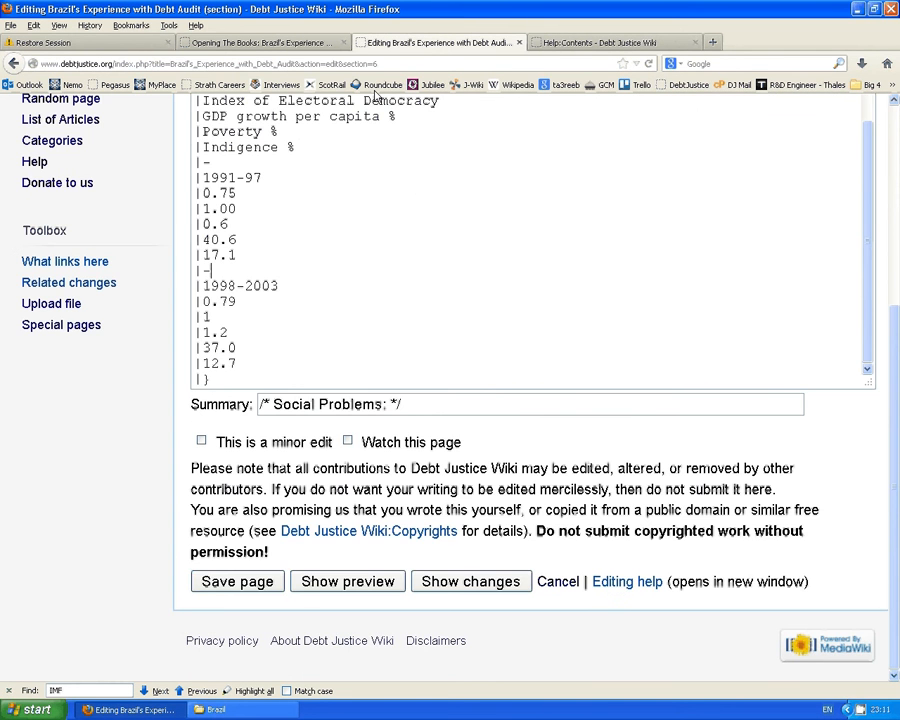
Preview the section and compare the rendered Social Problems in Brazil table and its caption with the original article's table.
click(315, 592)
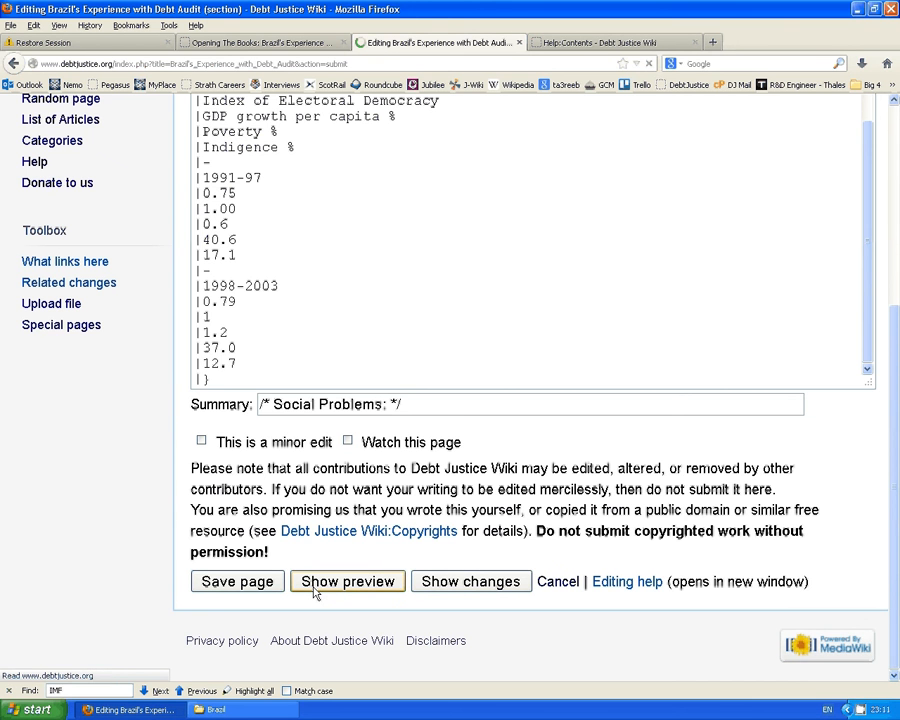
scroll(383, 404, down, 3)
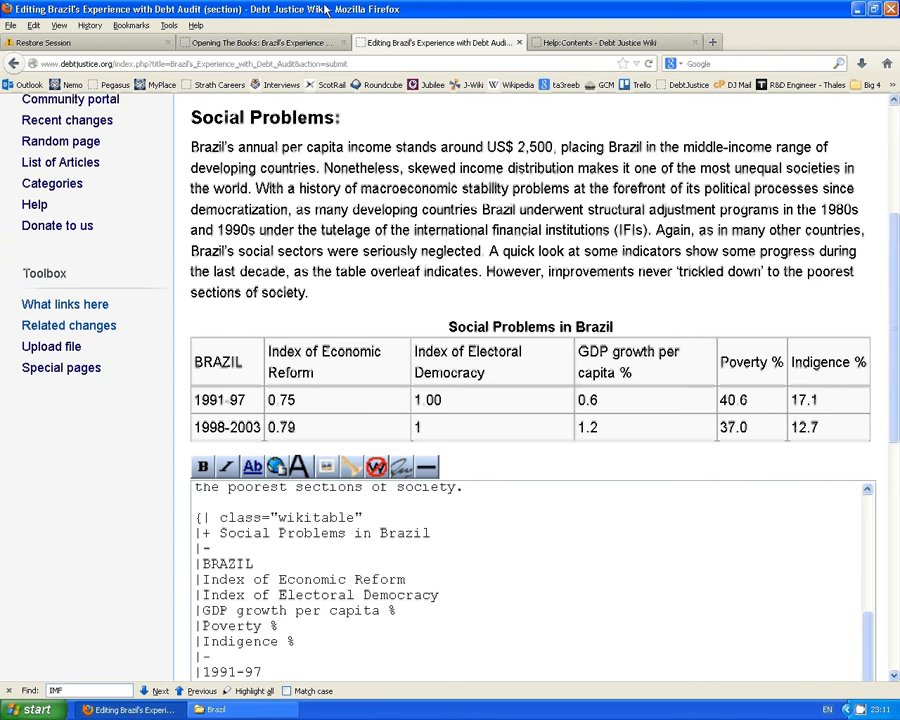
click(277, 45)
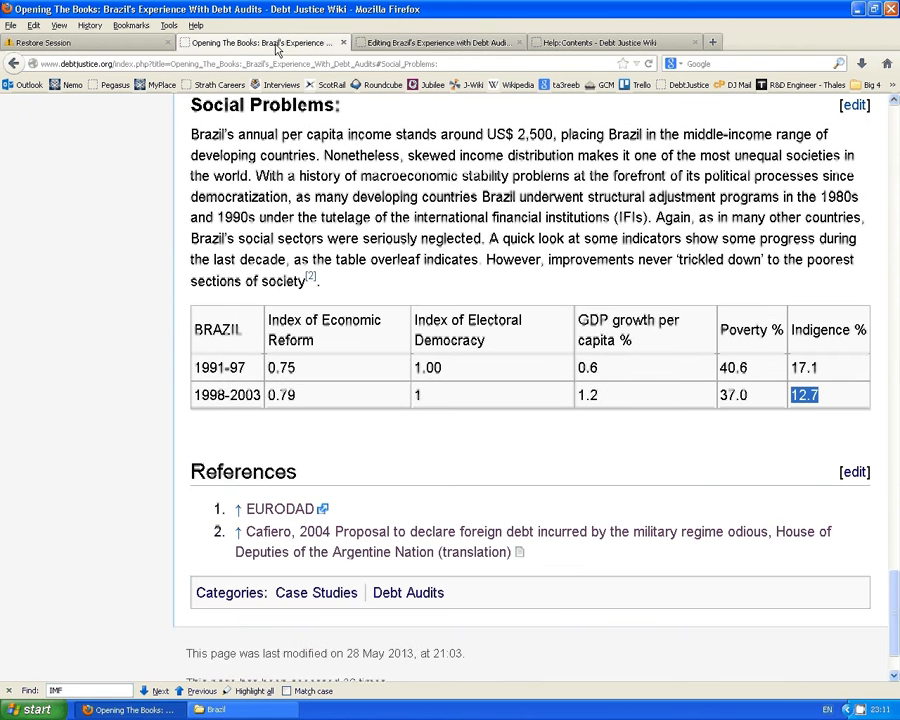
click(447, 44)
drag(449, 327, 649, 334)
drag(449, 327, 607, 326)
click(607, 324)
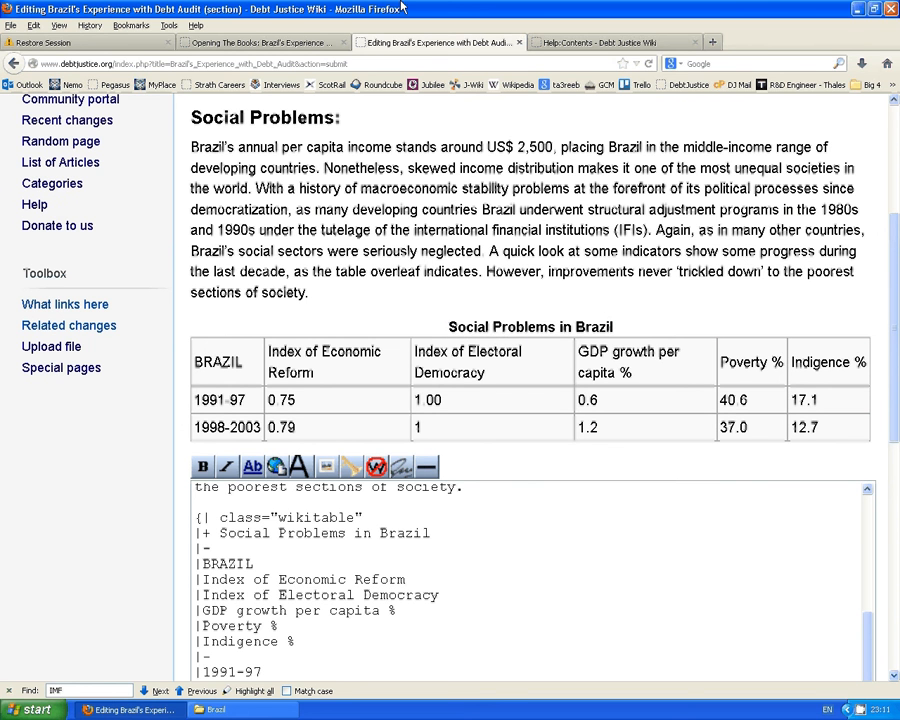
click(262, 42)
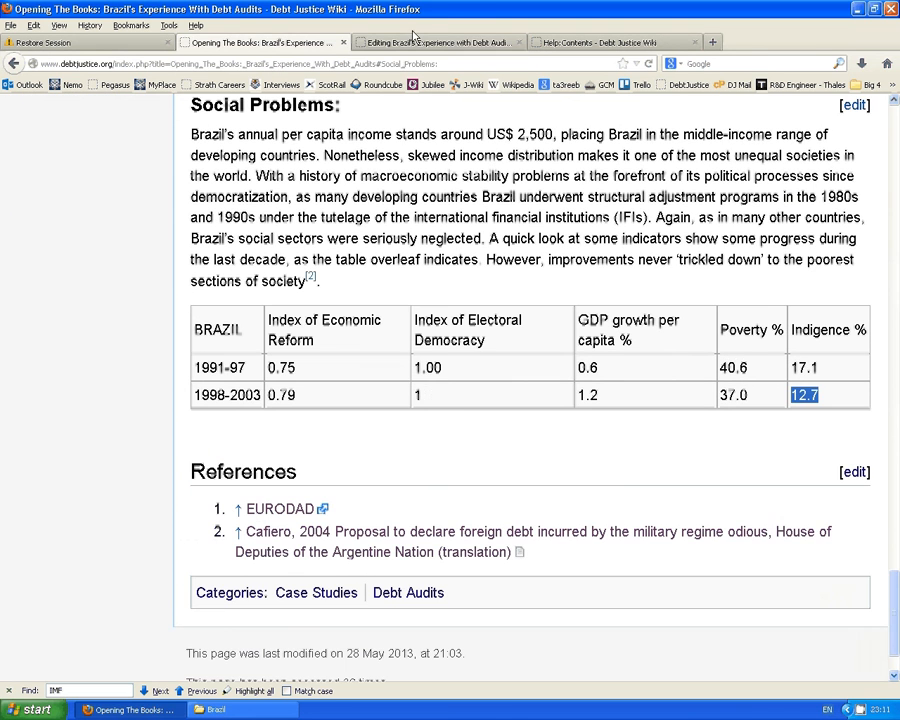
click(440, 42)
drag(893, 390, 897, 465)
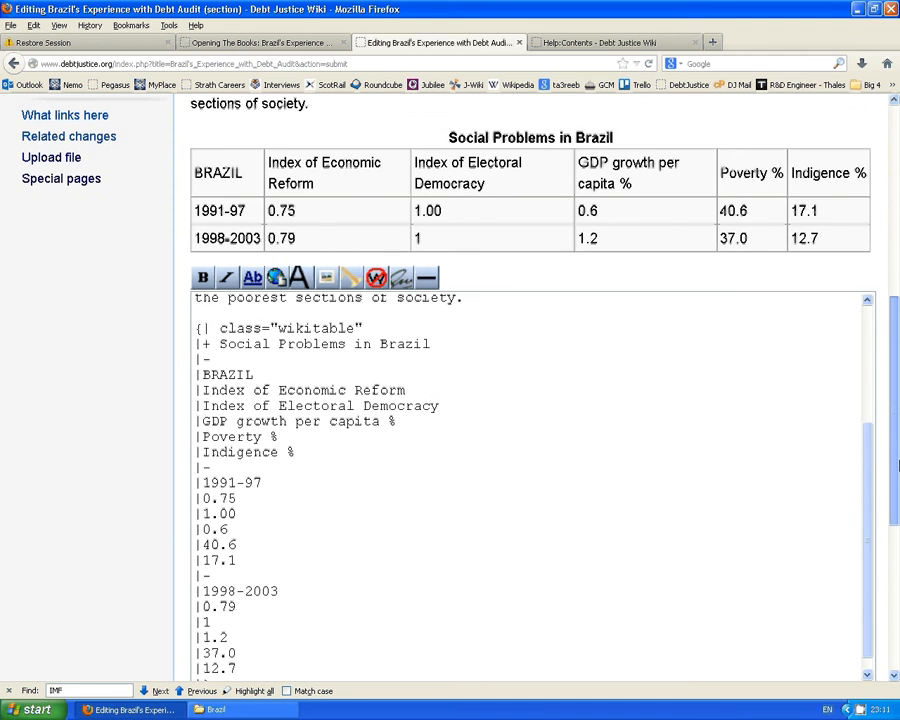
Open the Mediawiki Tables reference cited on the help page in a separate tab and browse its table markup examples.
click(585, 43)
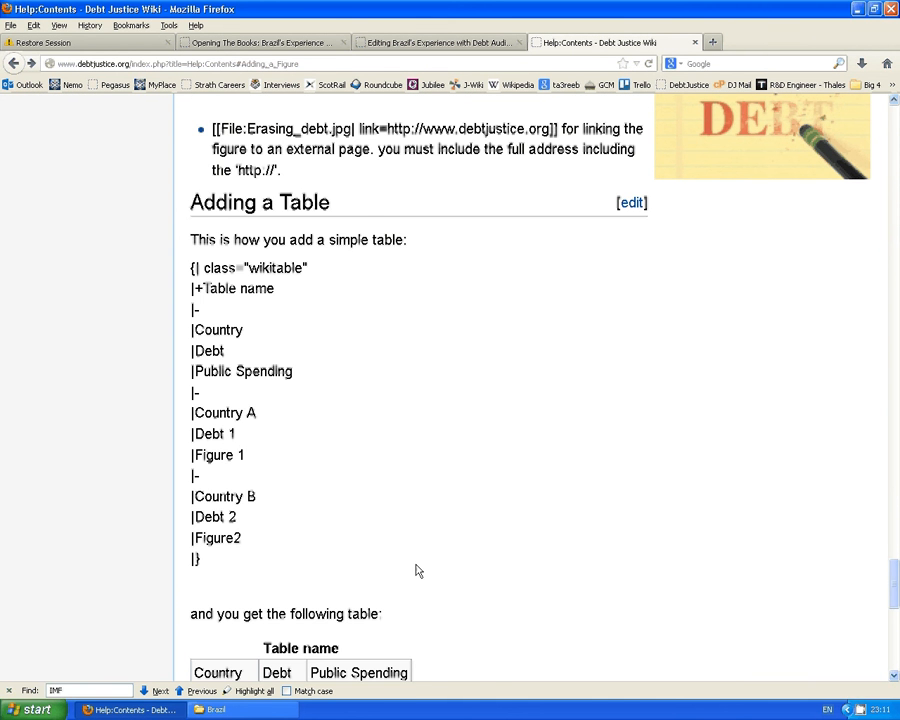
scroll(414, 562, down, 5)
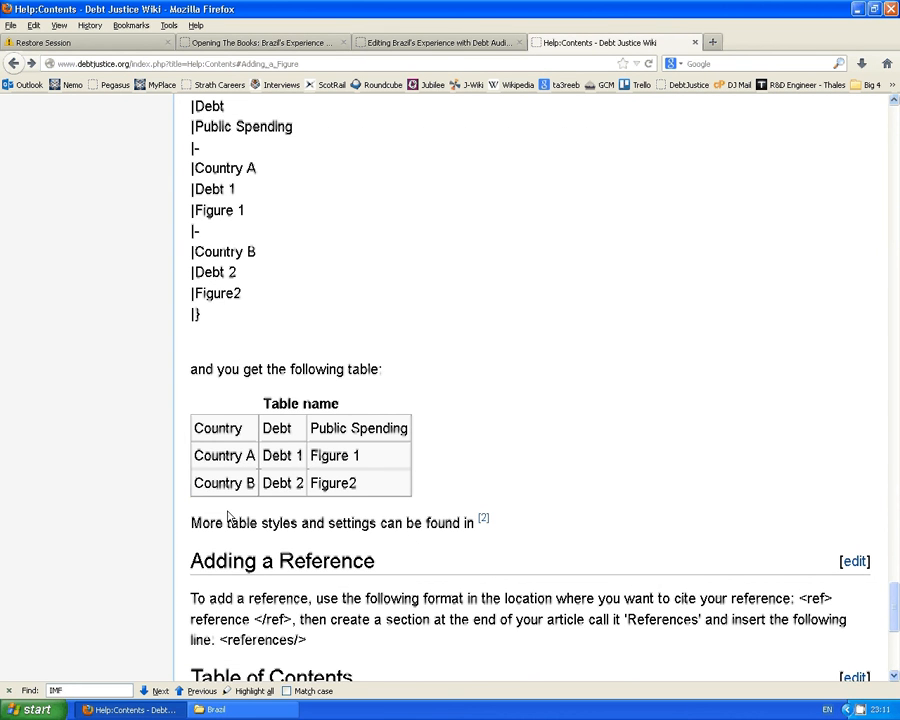
scroll(211, 405, down, 3)
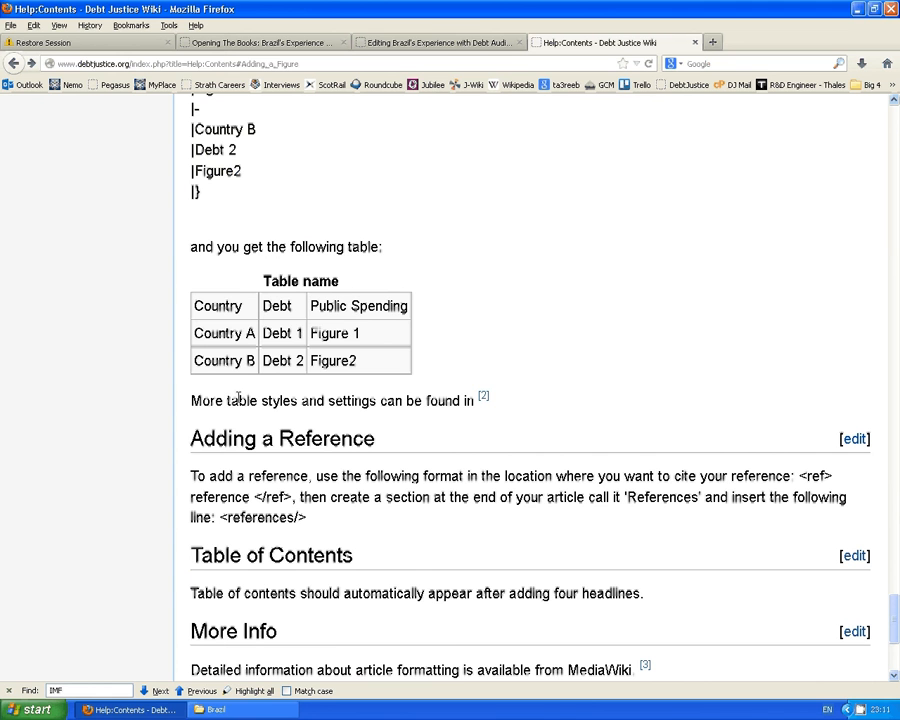
click(484, 401)
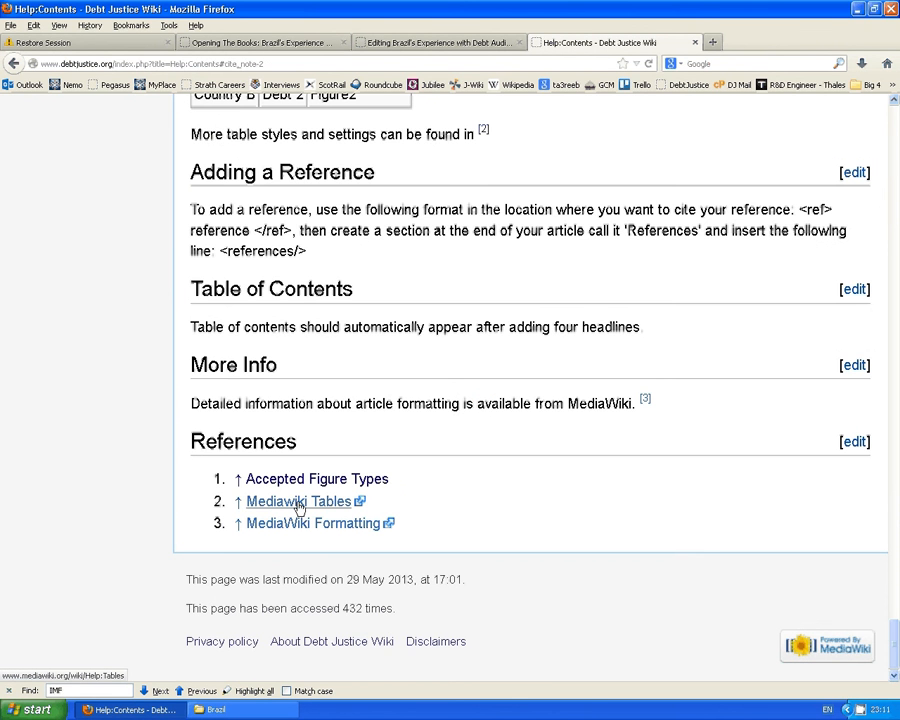
middle_click(335, 505)
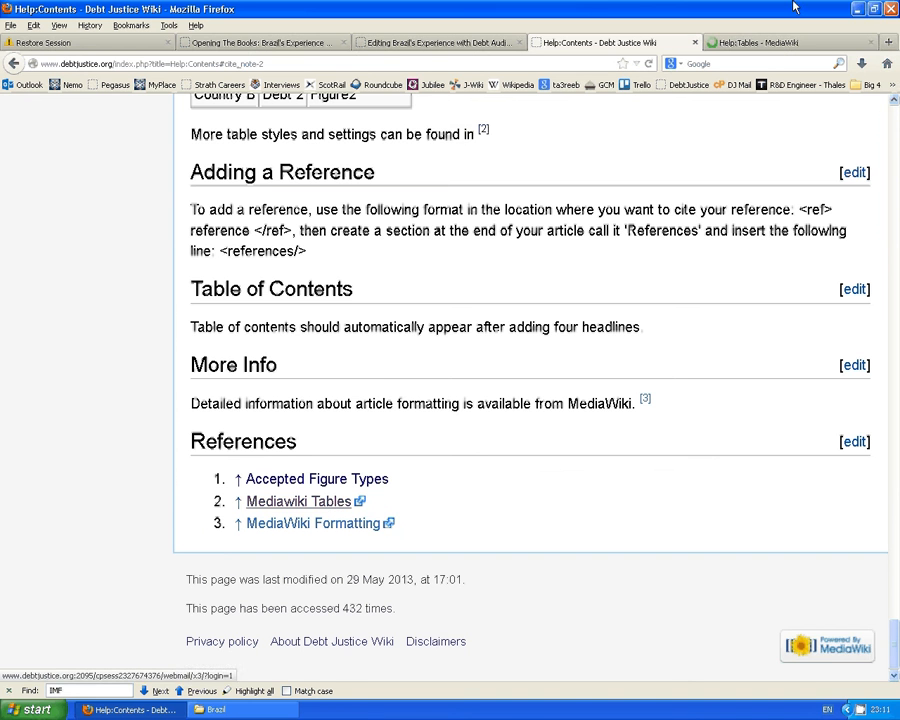
click(760, 43)
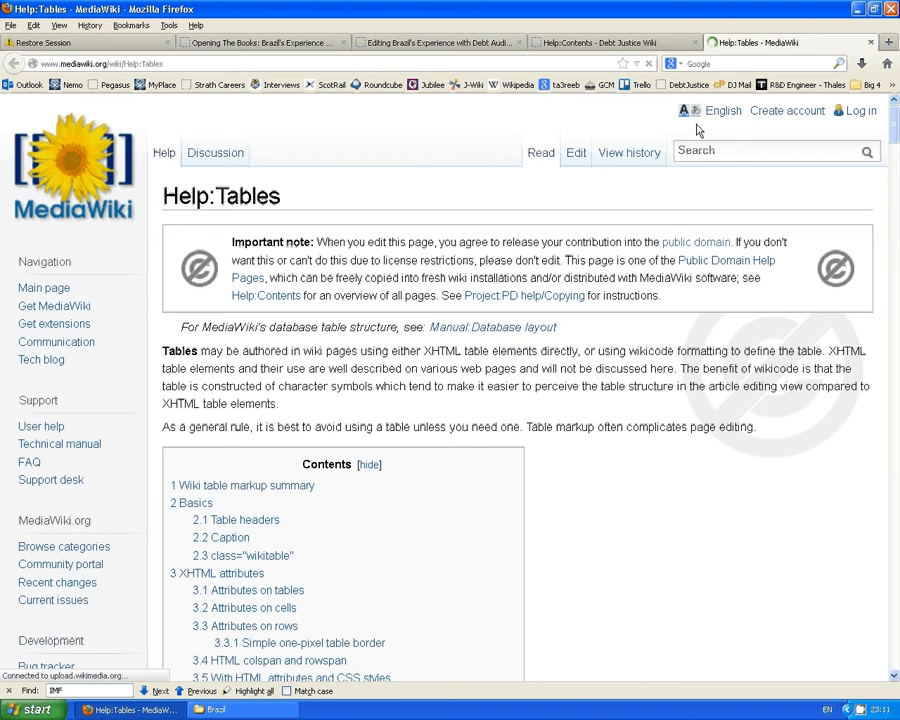
scroll(566, 216, down, 15)
scroll(566, 216, down, 6)
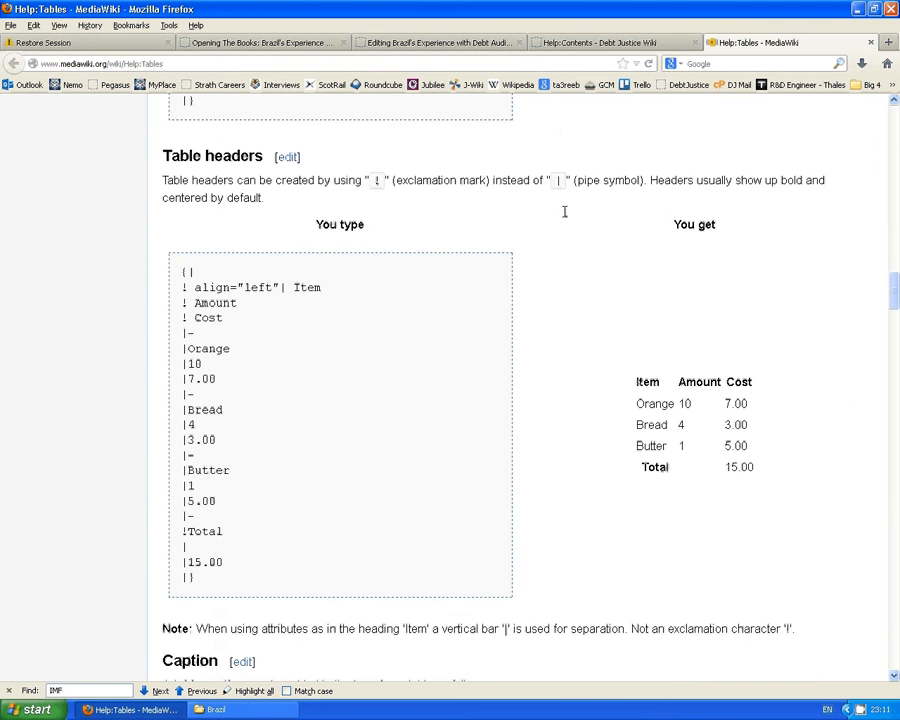
scroll(568, 216, up, 5)
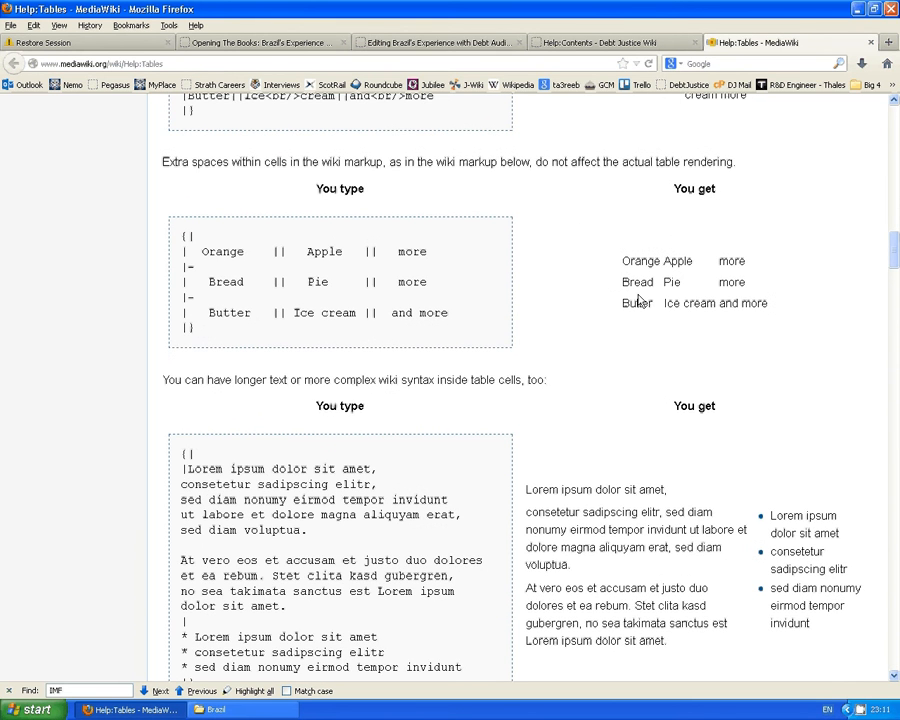
Read on through the MediaWiki tables help to the examples of attributes on cells and rows.
scroll(715, 309, down, 8)
scroll(715, 309, down, 12)
scroll(712, 300, down, 8)
scroll(700, 300, up, 5)
scroll(640, 386, down, 8)
scroll(621, 427, down, 5)
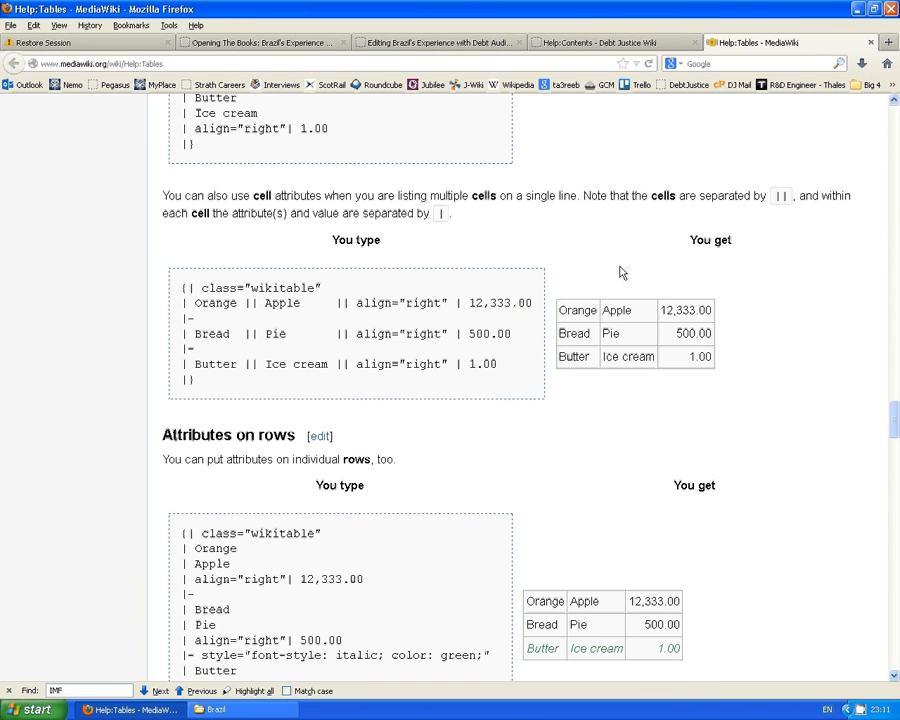
Return to the Social Problems section being edited, check the table preview and markup, and save the page.
click(600, 42)
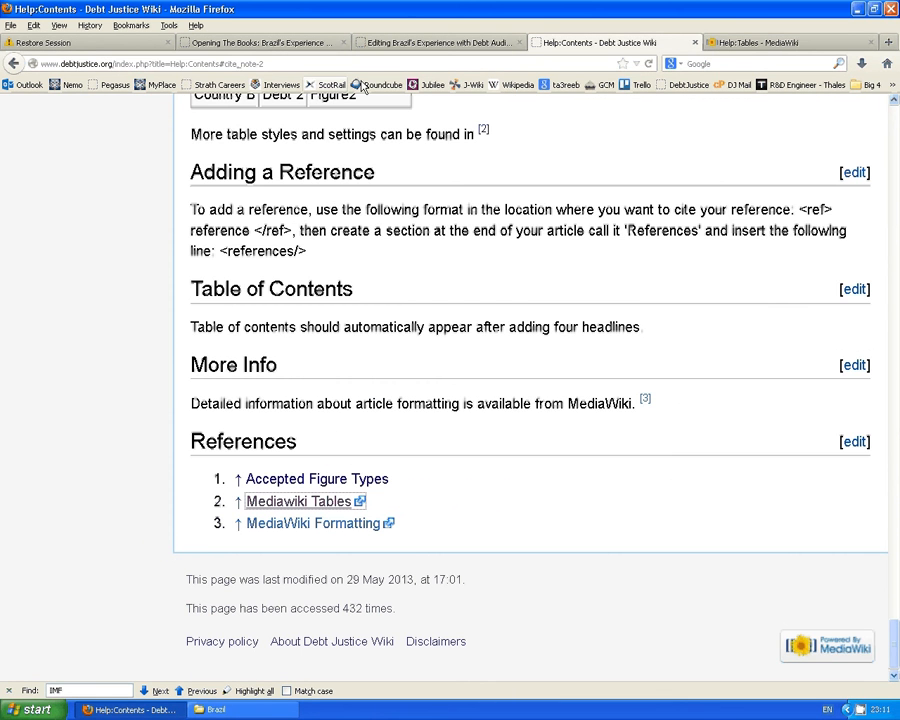
click(433, 43)
scroll(252, 305, up, 2)
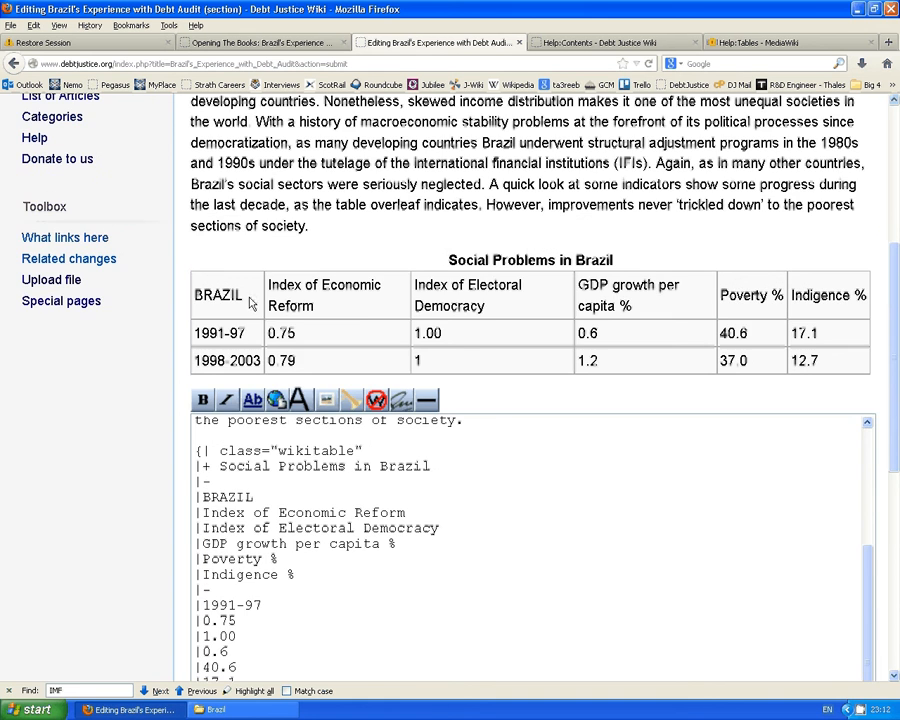
drag(895, 315, 898, 465)
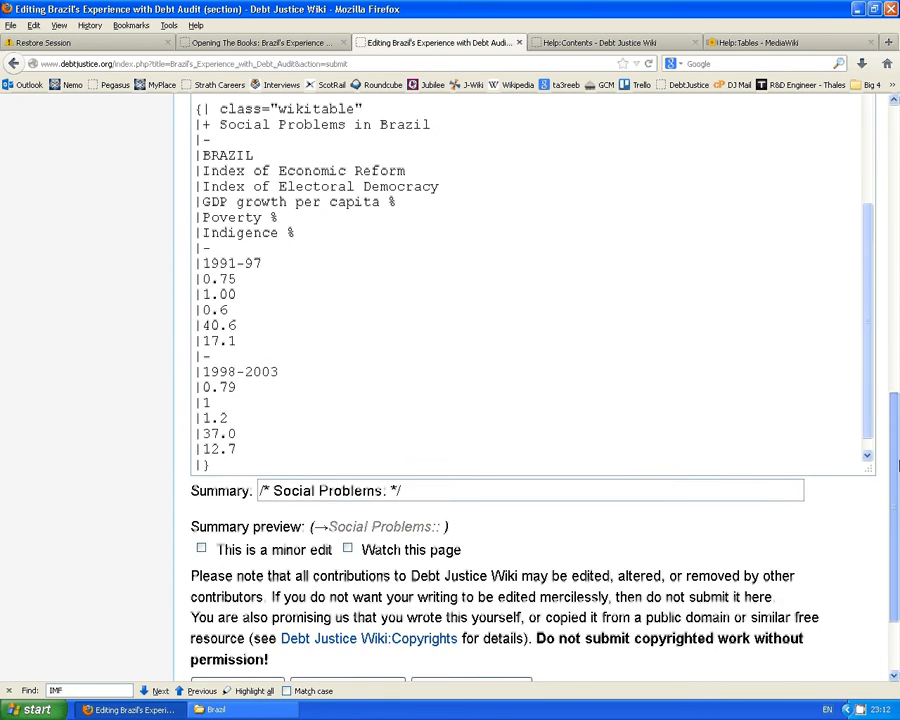
scroll(898, 465, down, 2)
click(262, 608)
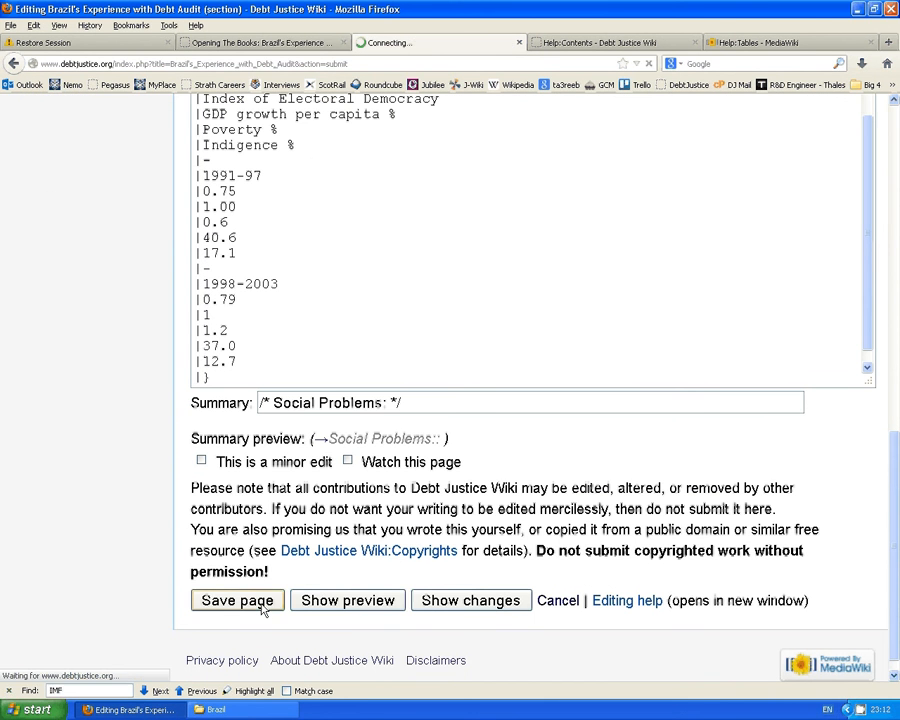
Review the saved article from the debt chart through the Social Problems in Brazil table to the References heading.
scroll(516, 309, up, 4)
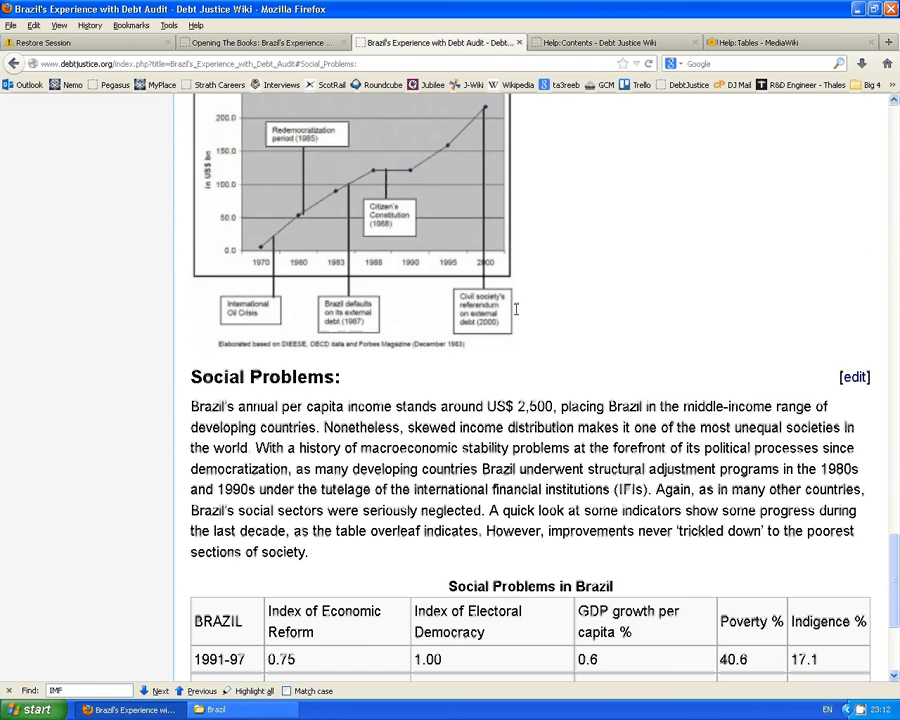
scroll(516, 309, up, 5)
scroll(373, 333, down, 5)
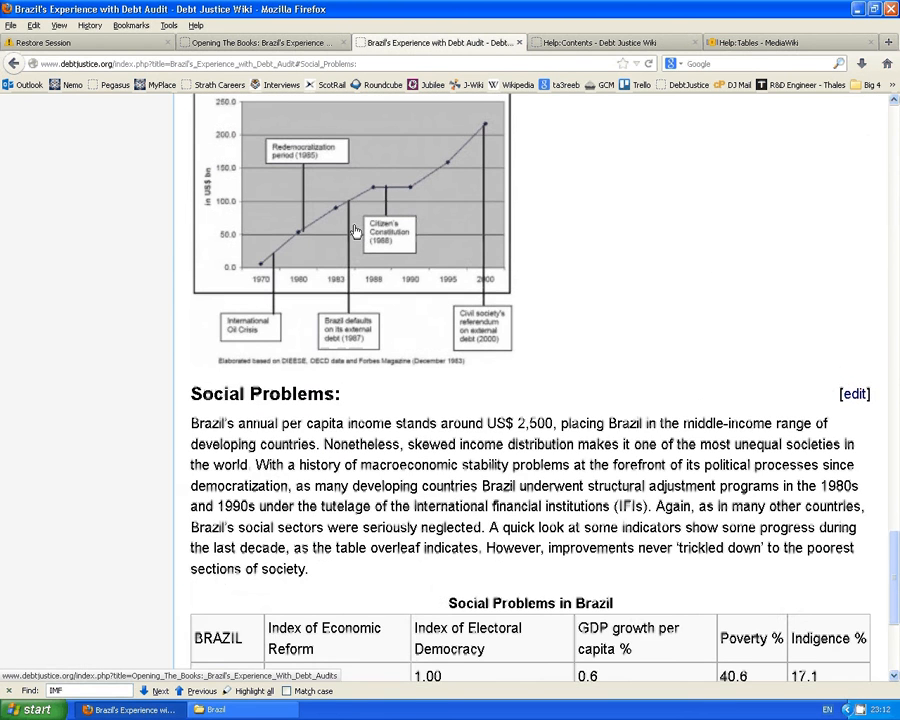
scroll(355, 231, down, 5)
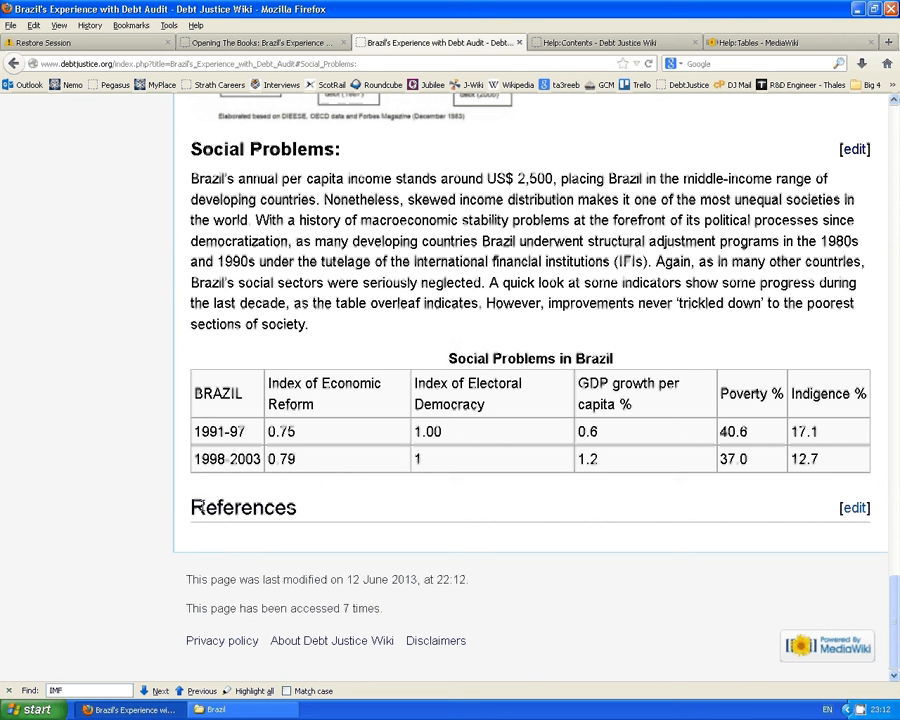
drag(198, 507, 318, 507)
click(301, 522)
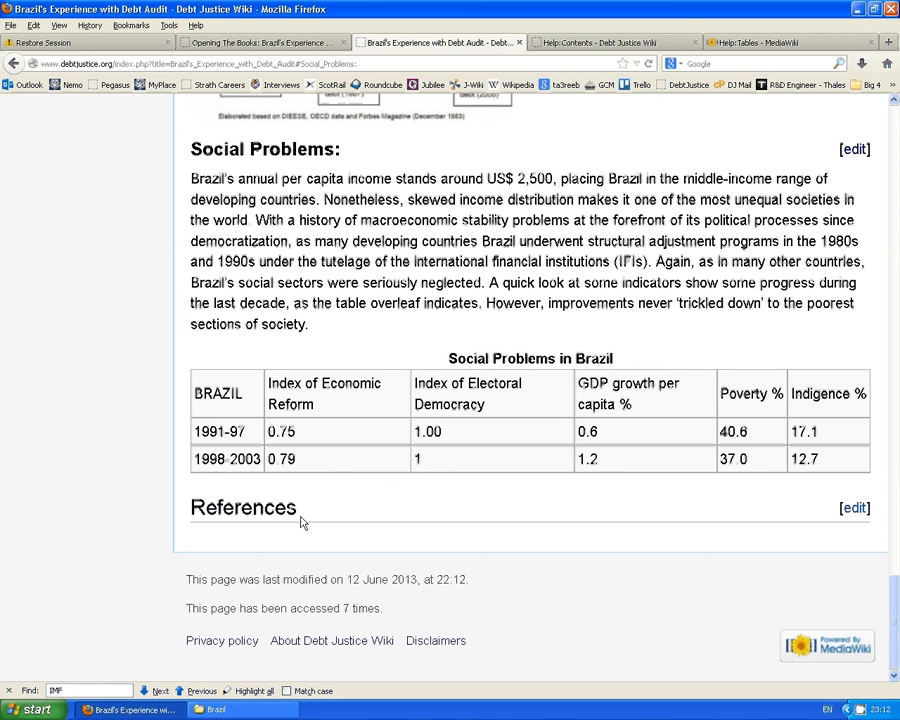